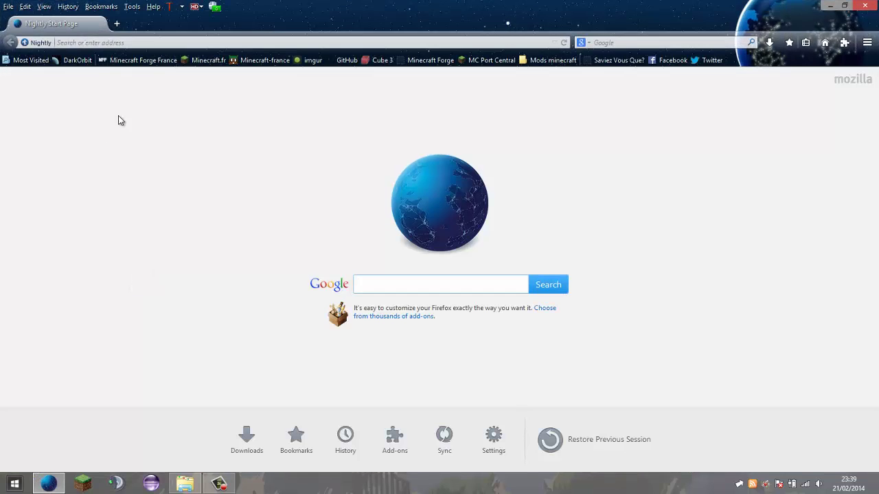
# - Open the Minecraft Forge downloads page at files.minecraftforge.net
pyautogui.click(173, 41)
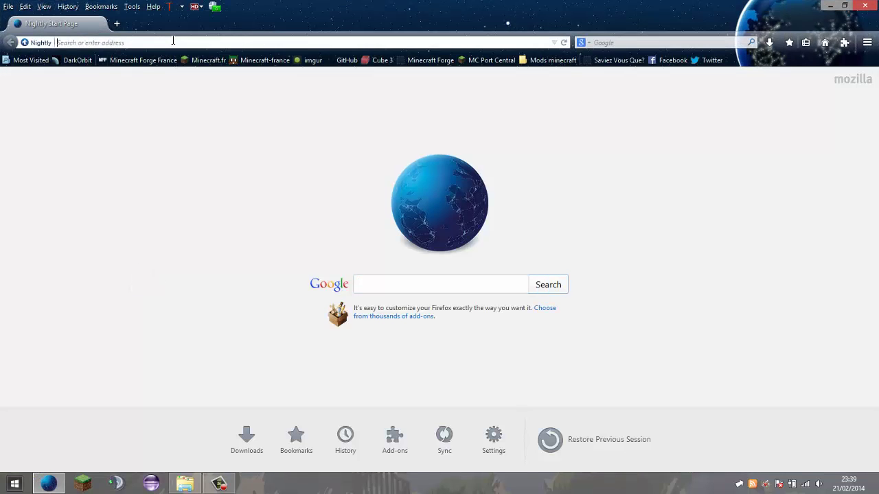
pyautogui.write('files.minecraftforge.net/')
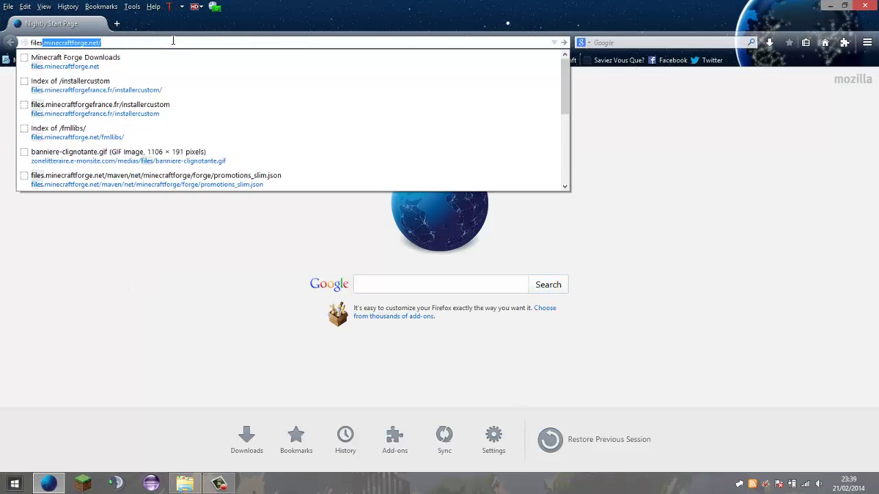
pyautogui.press('Return')
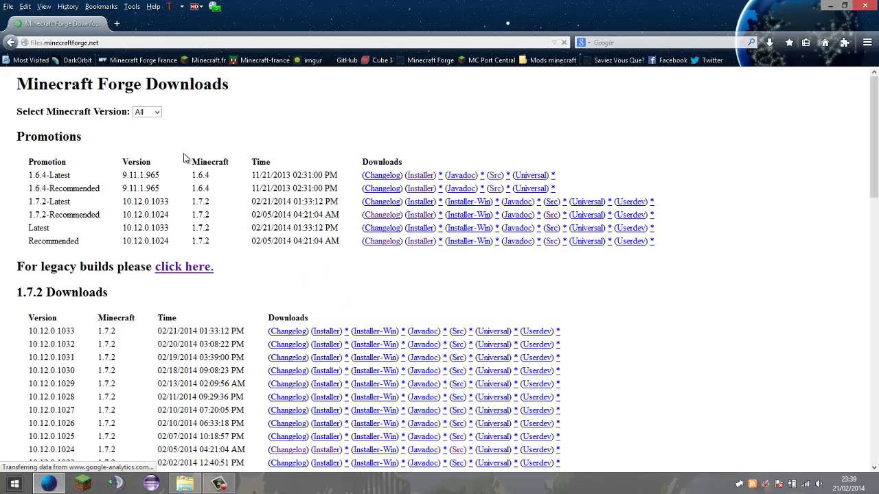
# - Download the Src package of Forge build 10.12.0.1033 for Minecraft 1.7.2, skipping the ad page and saving the zip file
pyautogui.scroll(-2, 185, 168)
pyautogui.moveTo(22, 274); pyautogui.dragTo(634, 282)
pyautogui.click(633, 281)
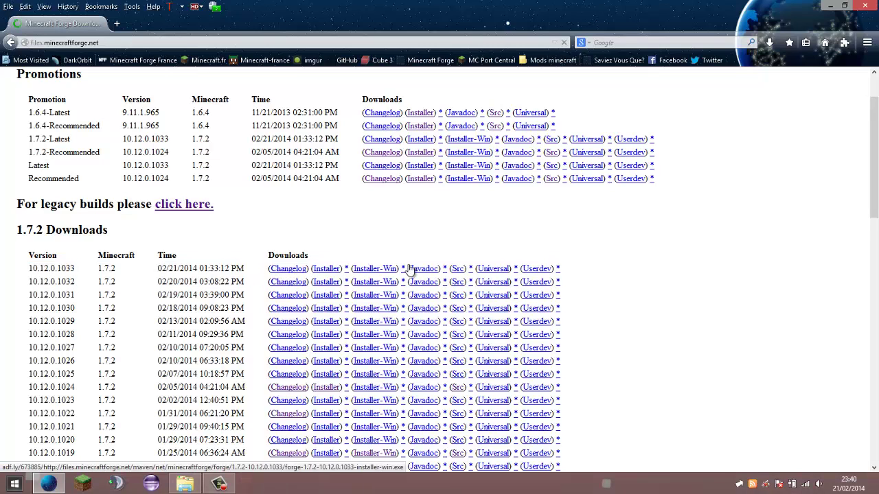
pyautogui.click(458, 272)
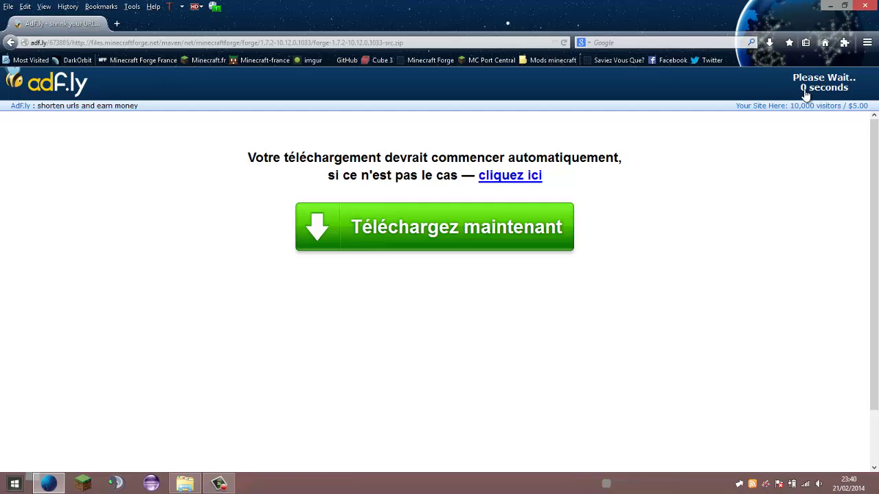
pyautogui.click(806, 89)
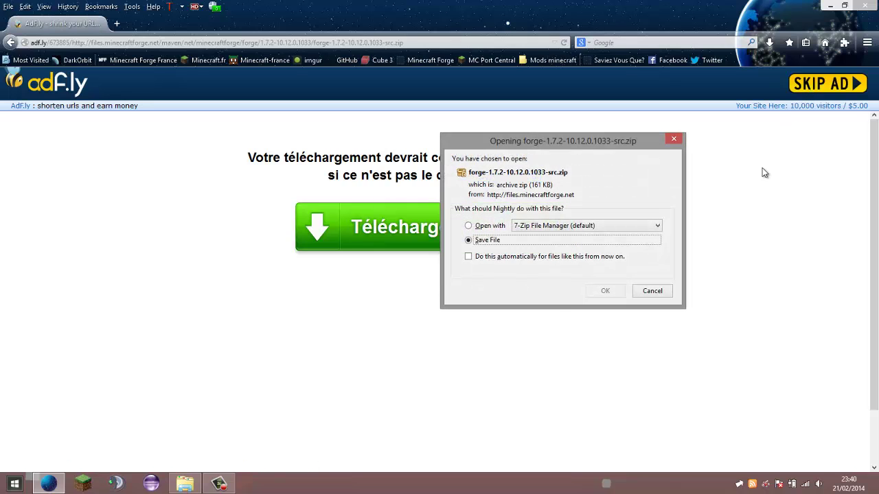
pyautogui.click(614, 291)
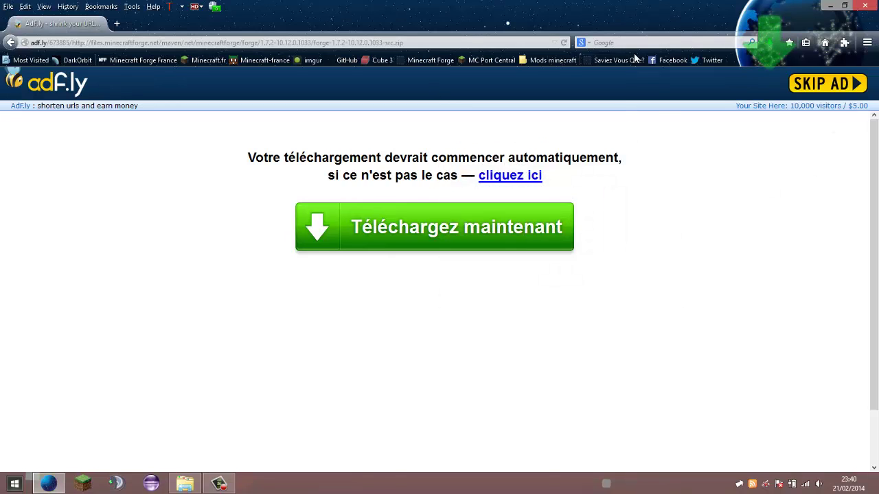
# - Copy the downloaded forge-1.7.2-10.12.0.1033-src.zip from the browser's download library into the Modding folder in File Explorer
pyautogui.click(765, 44)
pyautogui.click(749, 130)
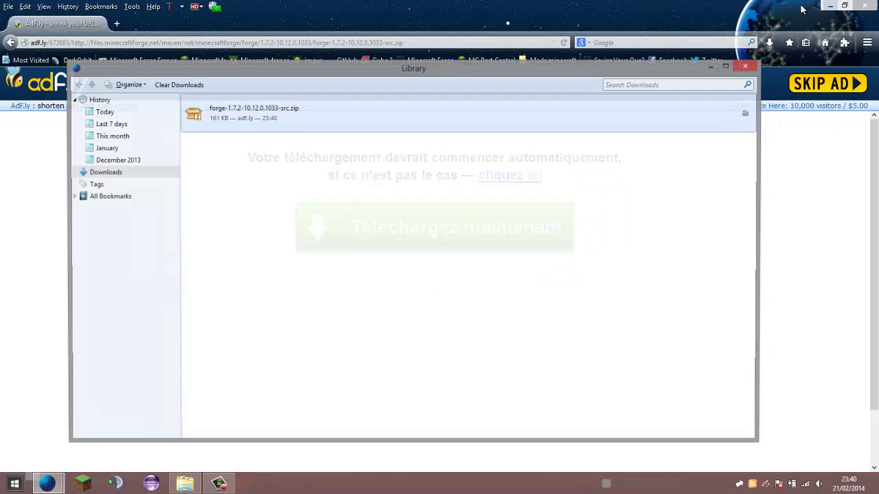
pyautogui.click(831, 5)
pyautogui.moveTo(404, 81); pyautogui.dragTo(558, 92)
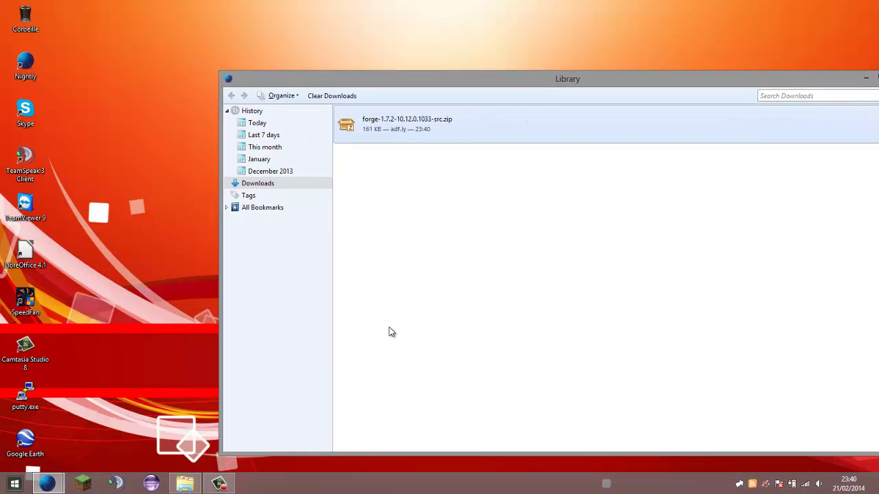
pyautogui.click(185, 484)
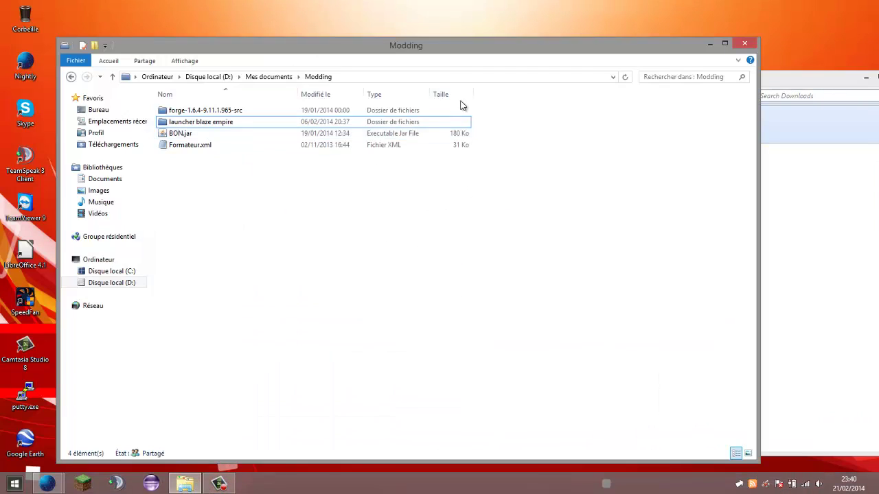
pyautogui.moveTo(355, 46); pyautogui.dragTo(333, 64)
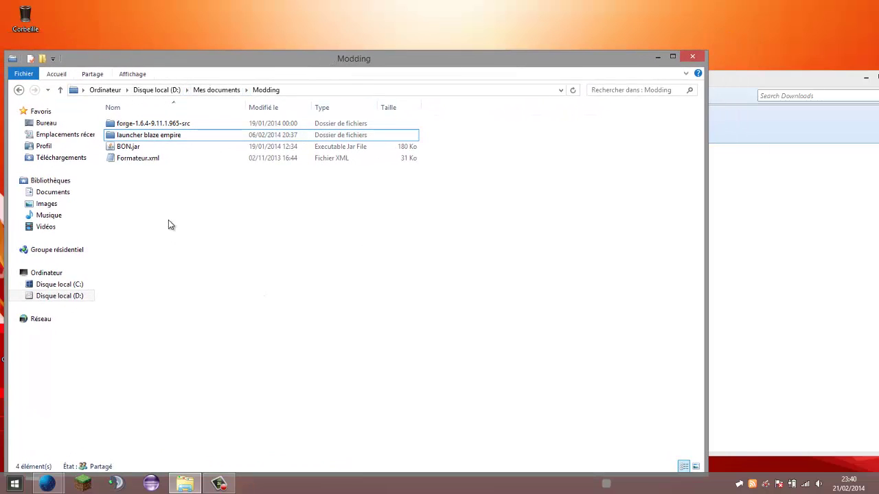
pyautogui.click(803, 252)
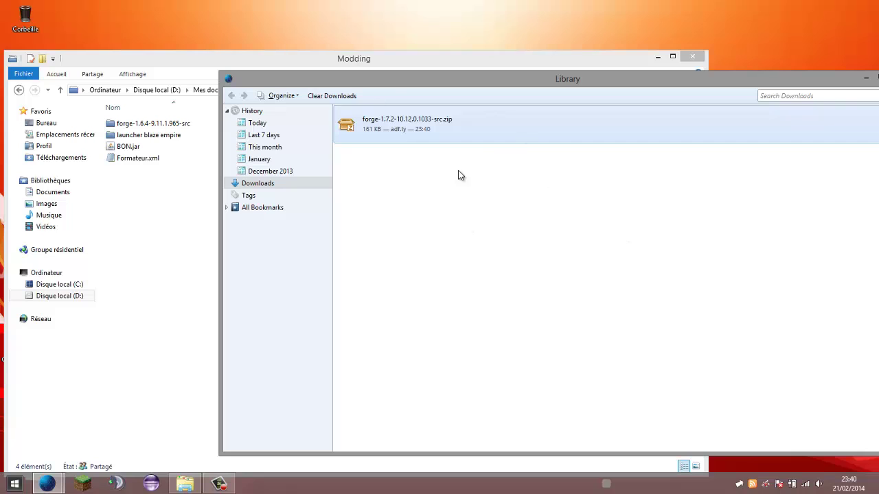
pyautogui.moveTo(467, 130); pyautogui.dragTo(160, 223)
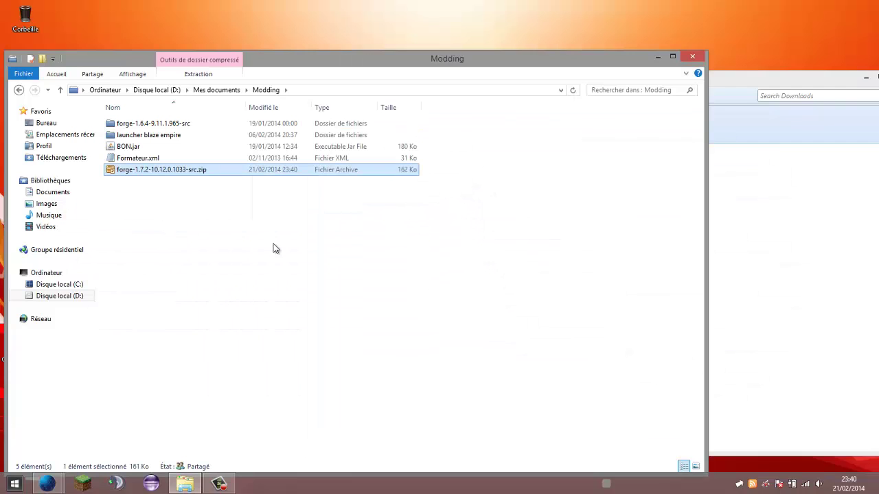
# - Clear the browser's download list and close the download library
pyautogui.rightClick(775, 195)
pyautogui.click(800, 260)
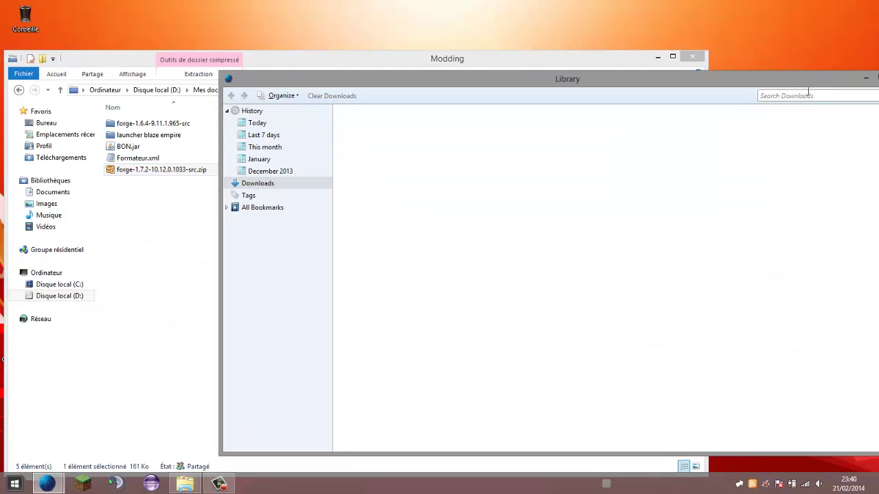
pyautogui.moveTo(797, 88); pyautogui.dragTo(750, 89)
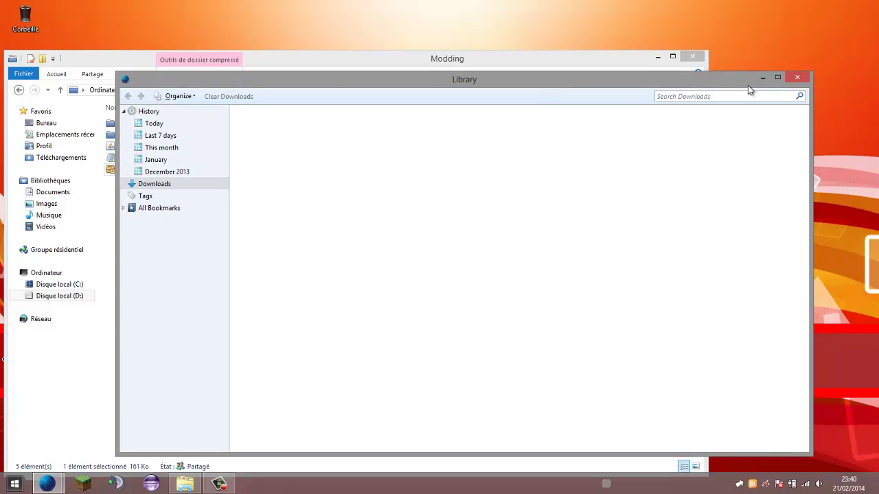
pyautogui.click(798, 77)
# - Extract forge-1.7.2-10.12.0.1033-src.zip with 7-Zip directly into the Modding folder
pyautogui.moveTo(616, 59); pyautogui.dragTo(668, 52)
pyautogui.rightClick(223, 165)
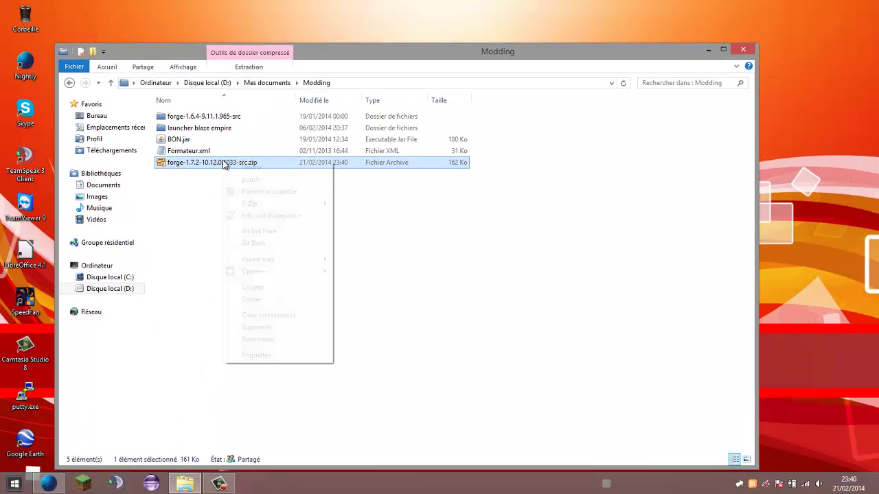
pyautogui.moveTo(309, 204)
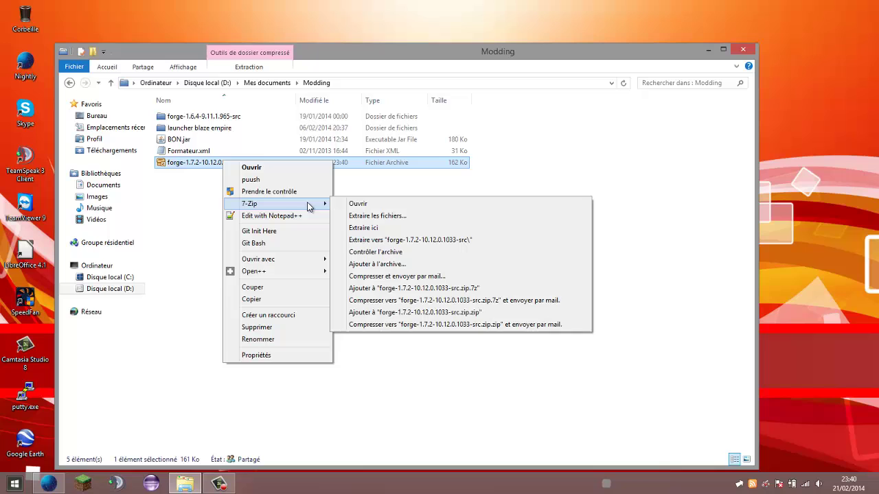
pyautogui.click(394, 229)
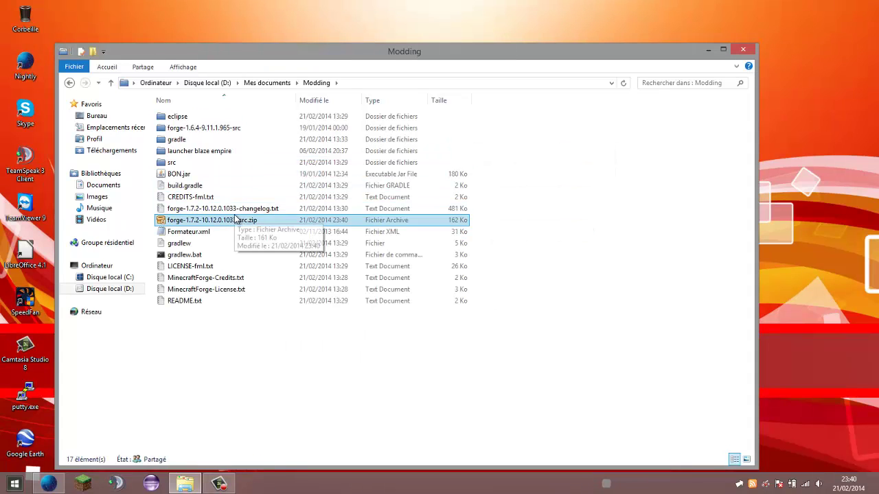
# - Delete the Forge source zip from the Modding folder, and undo that deletion
pyautogui.click(251, 348)
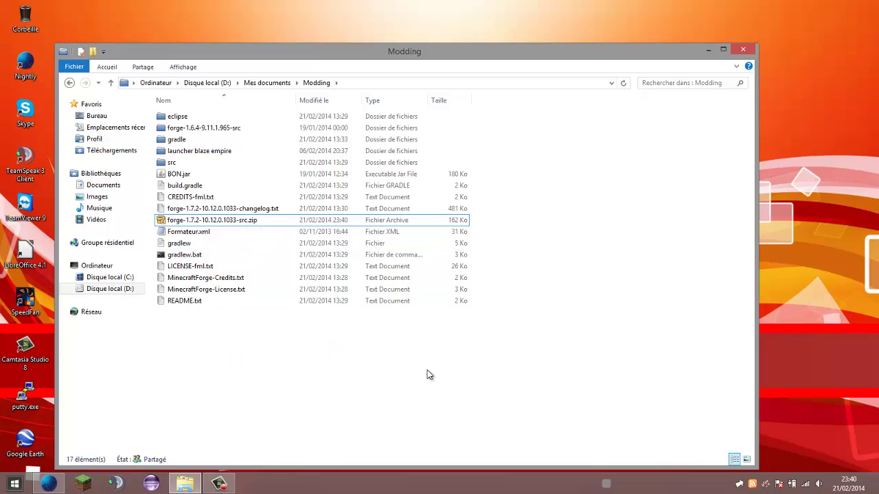
pyautogui.press('Delete')
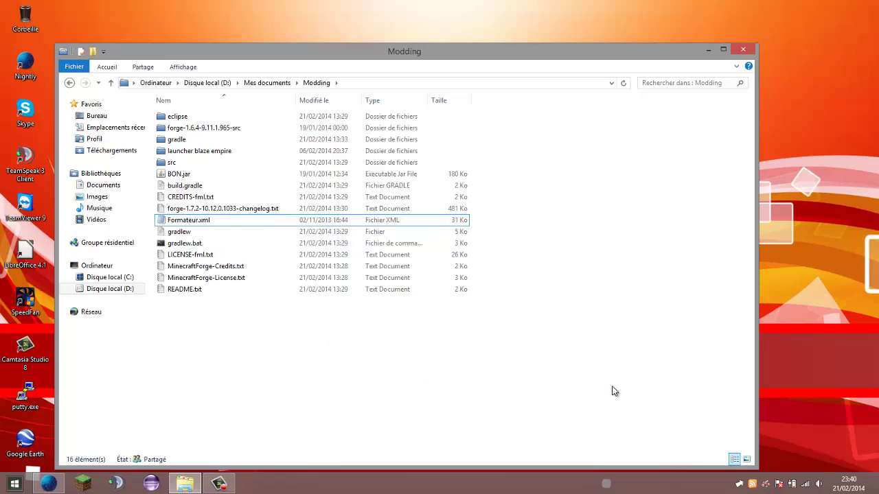
pyautogui.hotkey('ctrl', 'z')
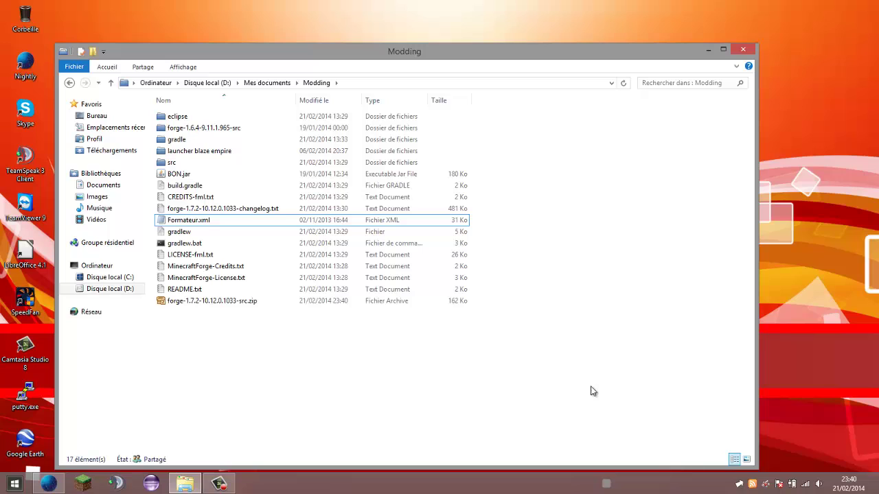
# - Delete the loose extracted Forge files and the eclipse, gradle and src folders from Modding, keeping the zip and the older items
pyautogui.click(209, 280)
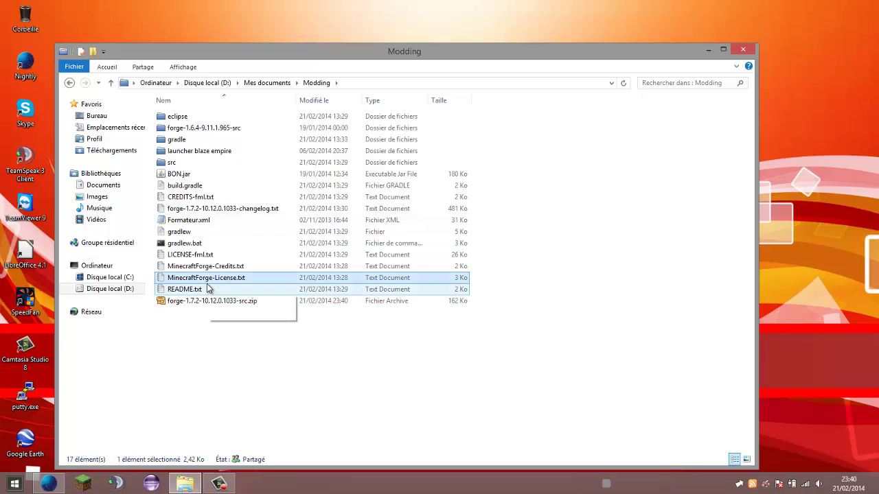
pyautogui.click(209, 289)
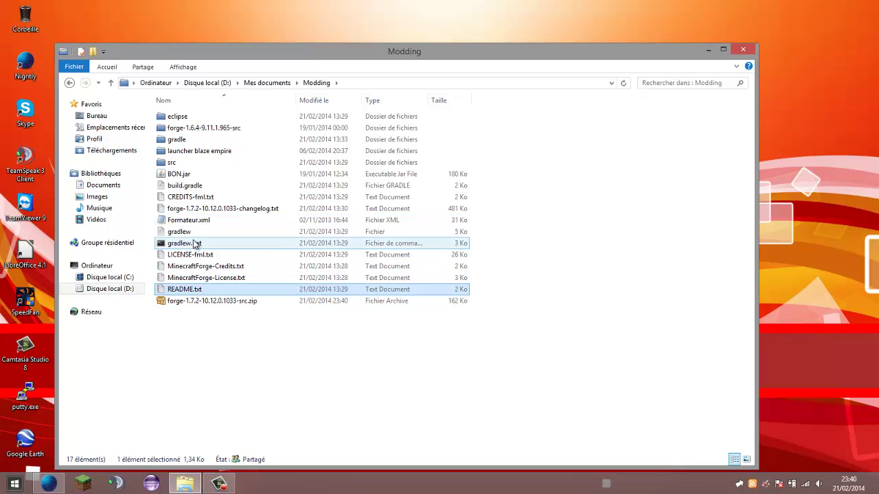
pyautogui.keyDown('shift'); pyautogui.click(192, 235); pyautogui.keyUp('shift')
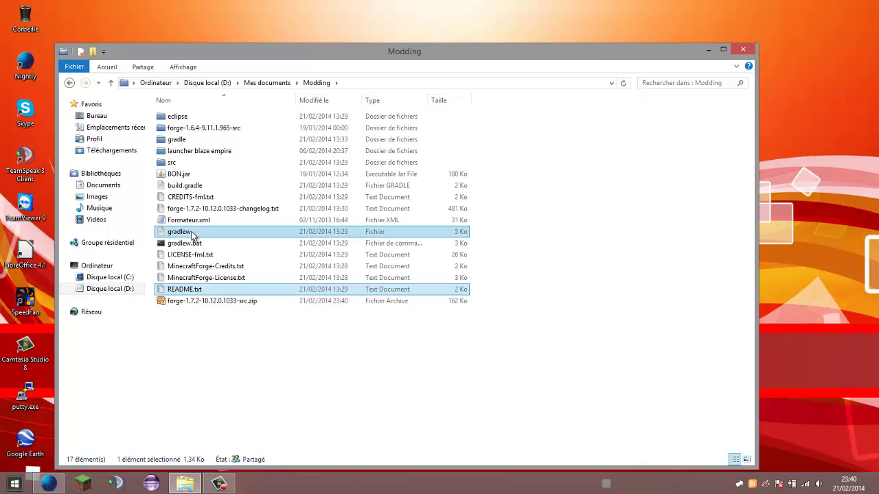
pyautogui.keyDown('ctrl'); pyautogui.click(187, 210); pyautogui.keyUp('ctrl')
pyautogui.keyDown('ctrl'); pyautogui.click(183, 197); pyautogui.keyUp('ctrl')
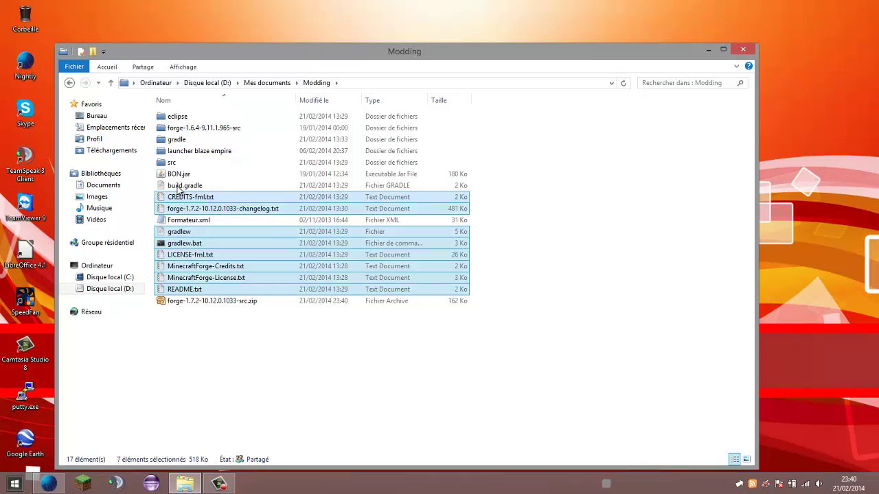
pyautogui.keyDown('ctrl'); pyautogui.click(179, 185); pyautogui.keyUp('ctrl')
pyautogui.keyDown('ctrl'); pyautogui.click(177, 140); pyautogui.keyUp('ctrl')
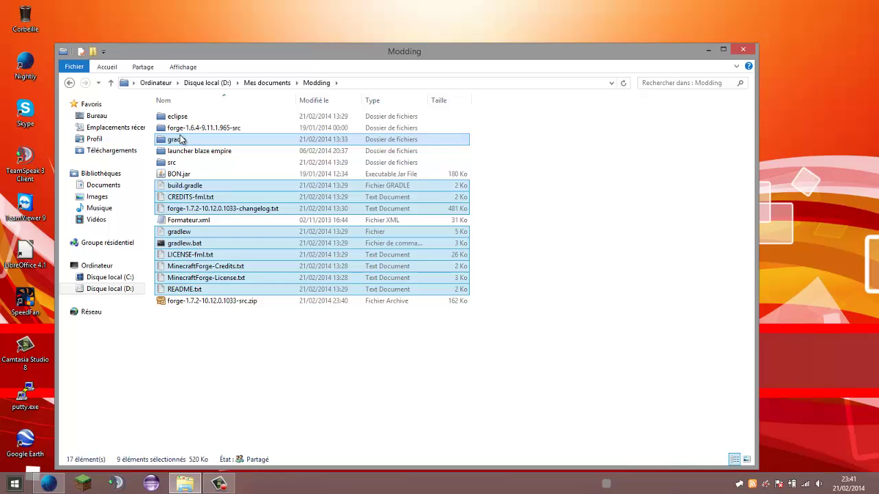
pyautogui.keyDown('ctrl'); pyautogui.click(180, 120); pyautogui.keyUp('ctrl')
pyautogui.keyDown('ctrl'); pyautogui.click(174, 162); pyautogui.keyUp('ctrl')
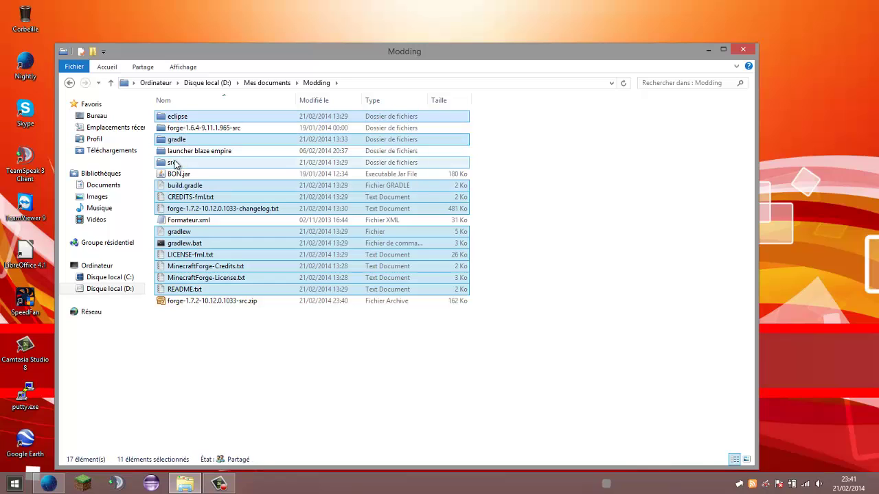
pyautogui.press('Delete')
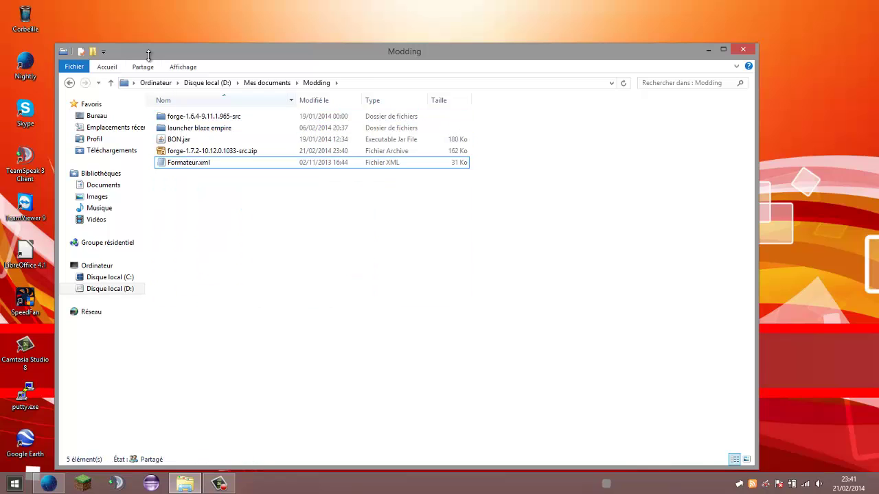
# - Check the contents of the Forge source zip and extract it with 7-Zip into its own forge-1.7.2-10.12.0.1033-src folder
pyautogui.doubleClick(194, 152)
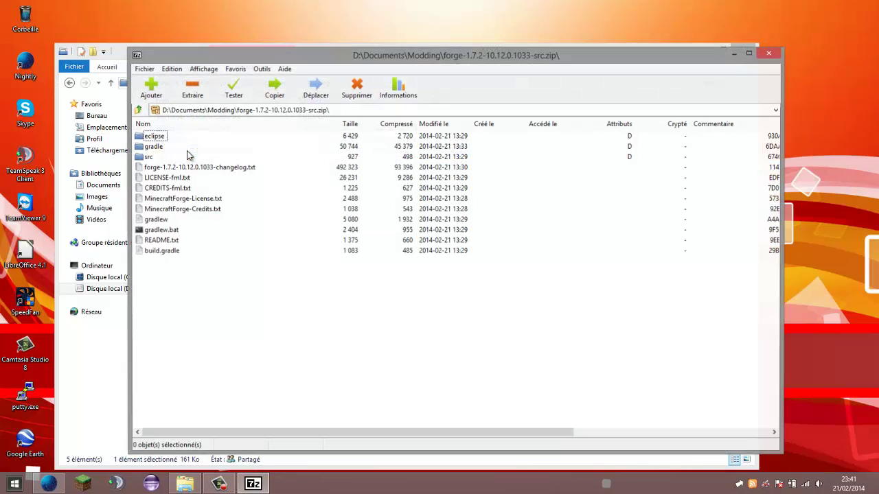
pyautogui.click(768, 54)
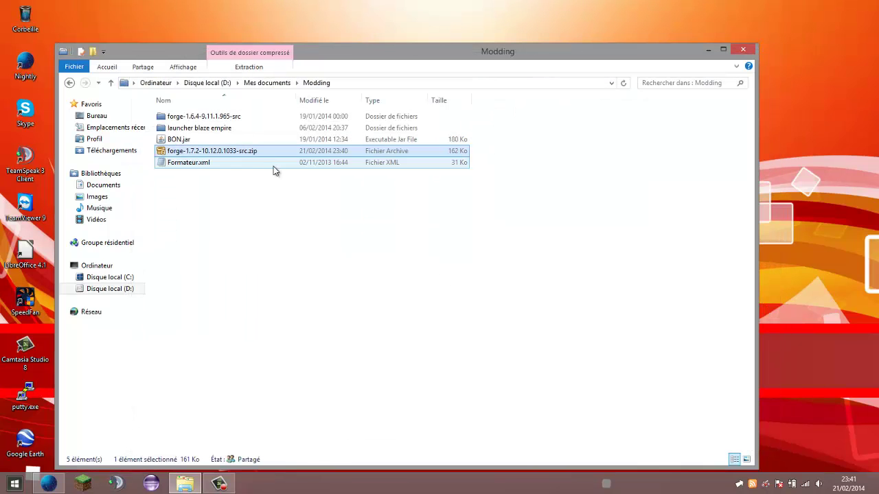
pyautogui.rightClick(245, 149)
pyautogui.moveTo(297, 192)
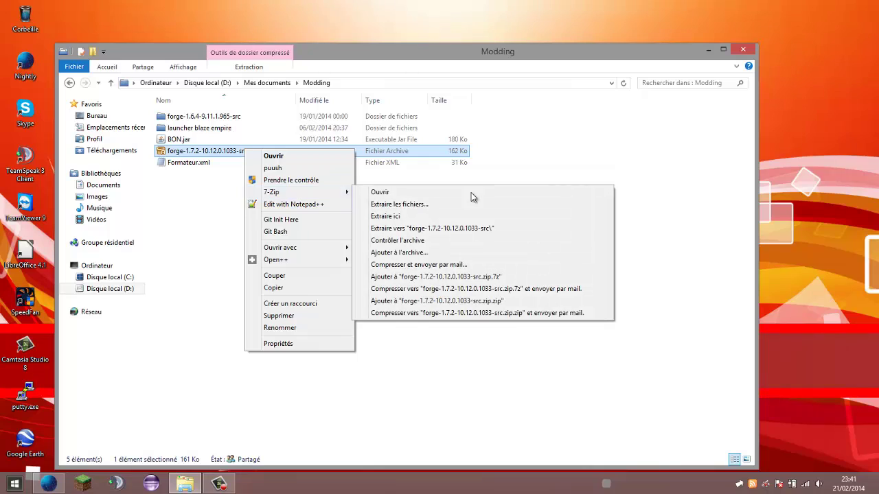
pyautogui.click(471, 228)
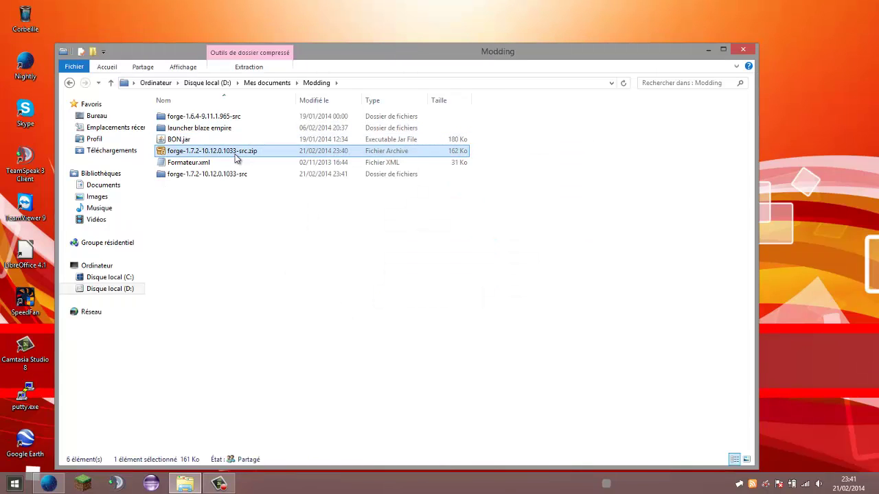
# - Check the extracted forge-1.7.2-10.12.0.1033-src folder, delete the source zip from Modding, and reopen the extracted folder
pyautogui.doubleClick(209, 174)
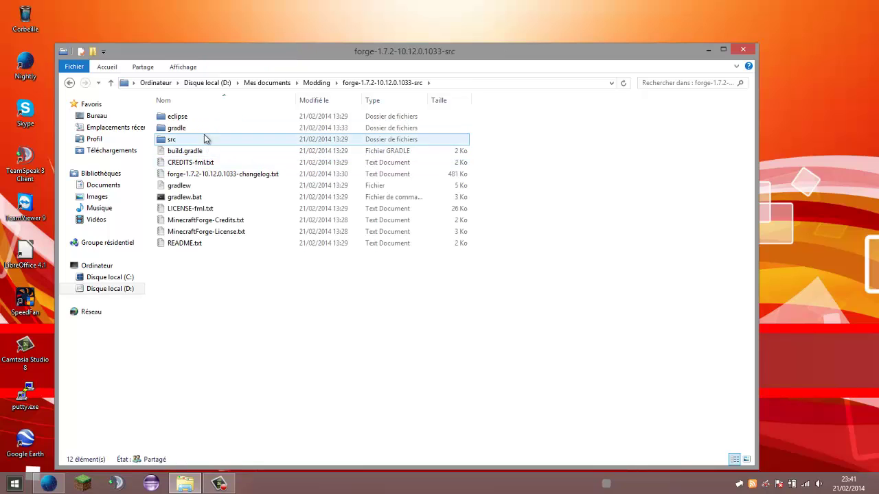
pyautogui.click(316, 83)
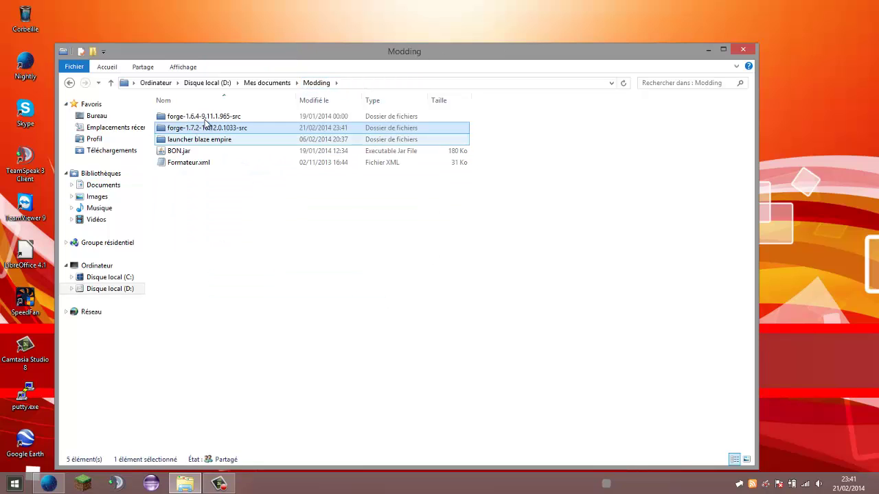
pyautogui.doubleClick(206, 128)
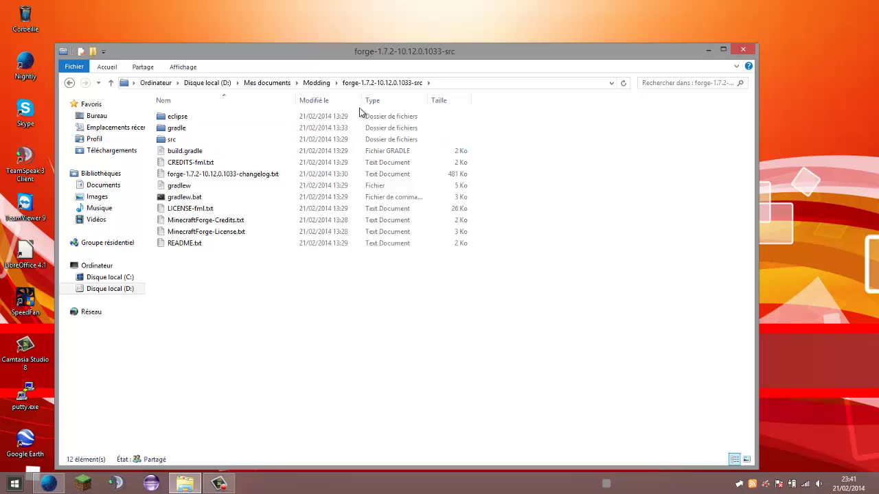
# - Rename the forge-1.7.2-10.12.0.1033-src folder in Modding as forge-1.7.2
pyautogui.click(315, 83)
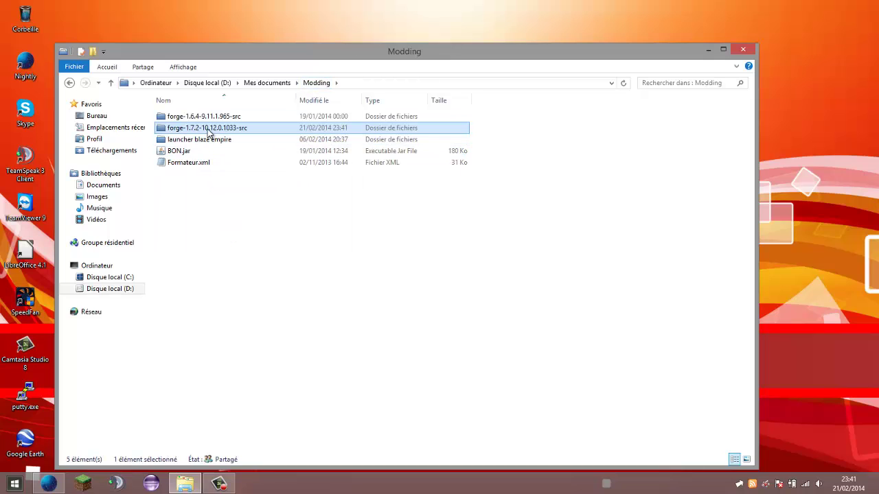
pyautogui.doubleClick(208, 130)
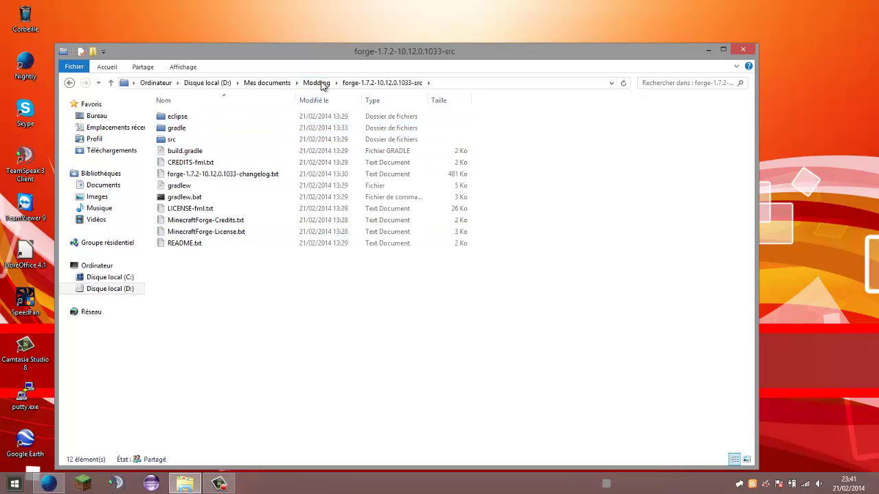
pyautogui.click(317, 83)
pyautogui.rightClick(210, 129)
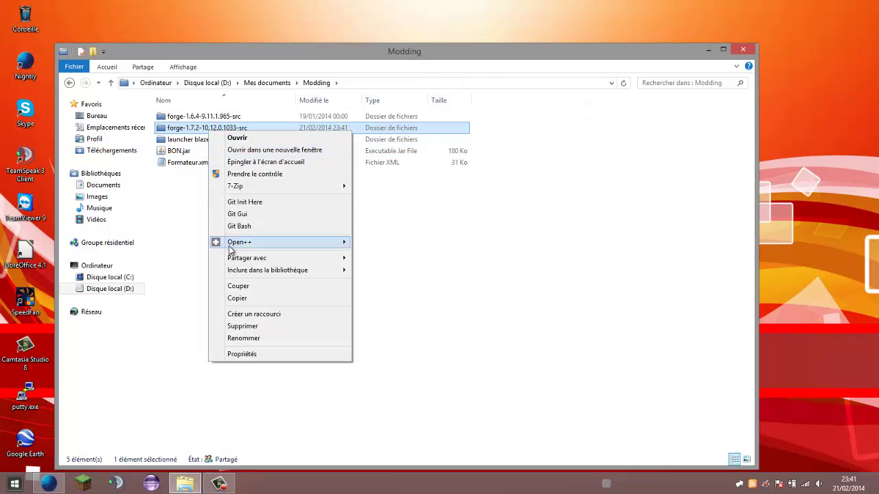
pyautogui.click(241, 338)
pyautogui.moveTo(201, 127); pyautogui.dragTo(234, 128)
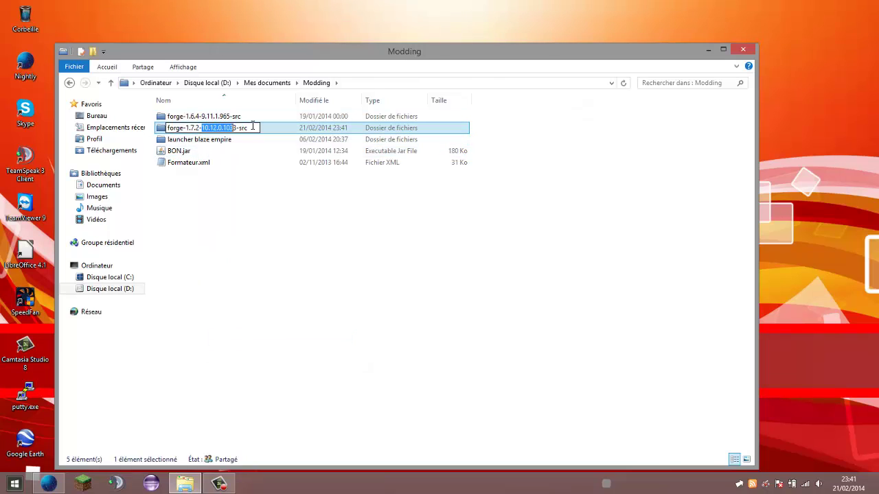
pyautogui.press('BackSpace')
pyautogui.press('BackSpace')
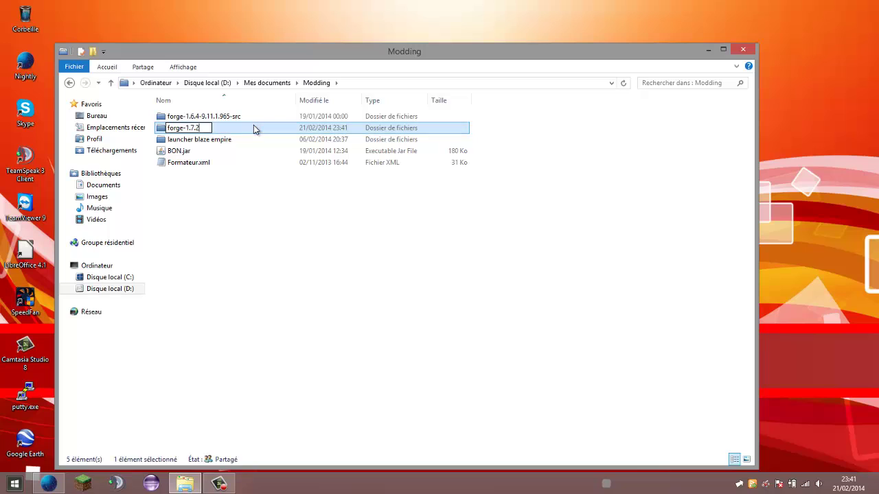
pyautogui.press('Return')
# - Open build.gradle from the forge-1.7.2 folder in Notepad++ and check the version line in its minecraft block
pyautogui.doubleClick(217, 131)
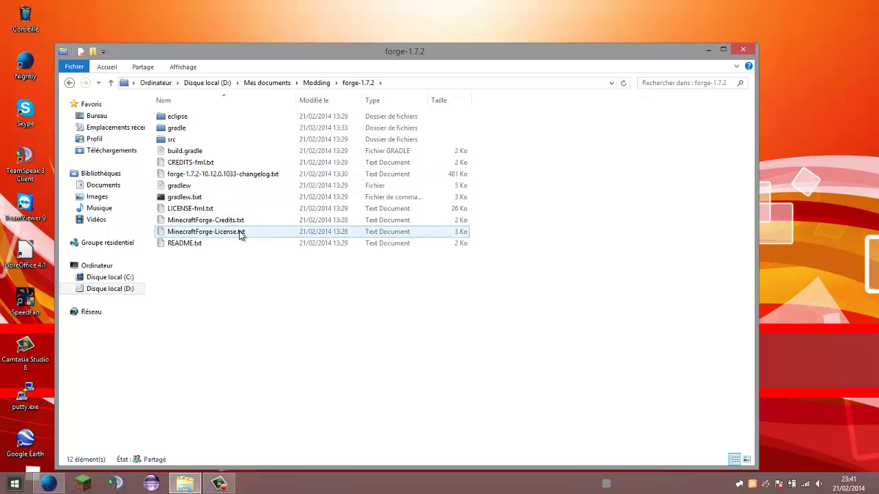
pyautogui.rightClick(215, 152)
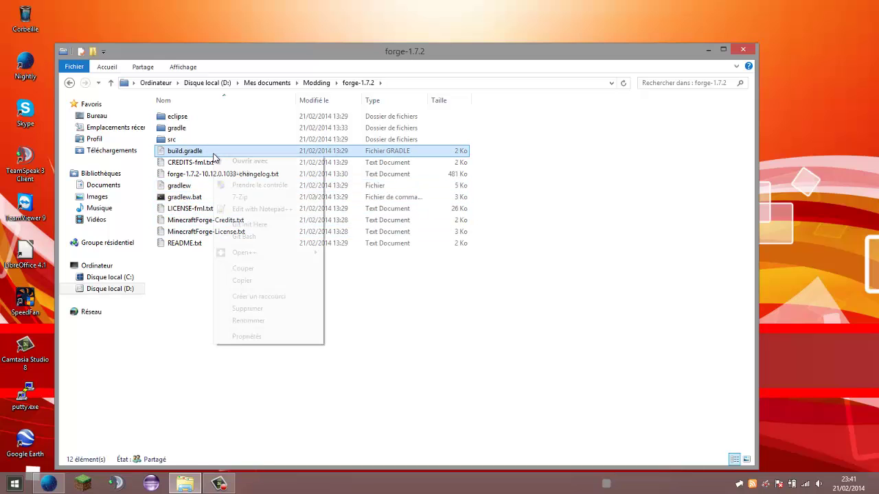
pyautogui.click(248, 209)
pyautogui.click(850, 6)
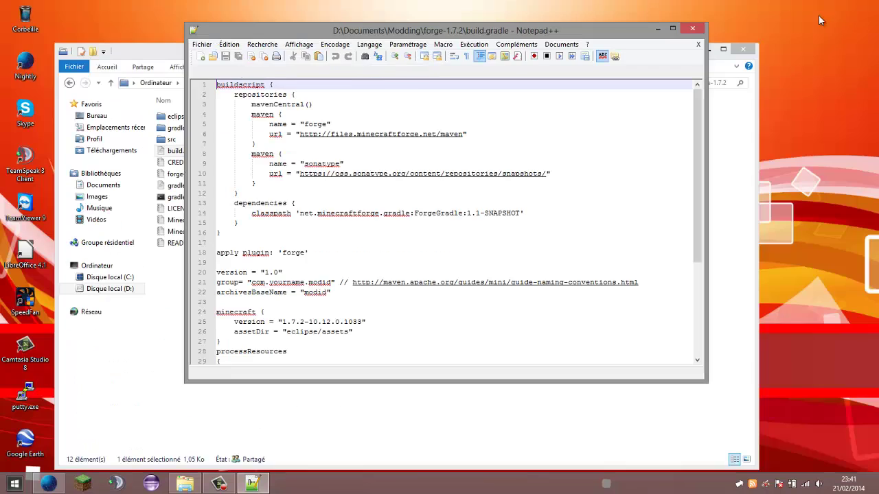
pyautogui.scroll(-3, 341, 278)
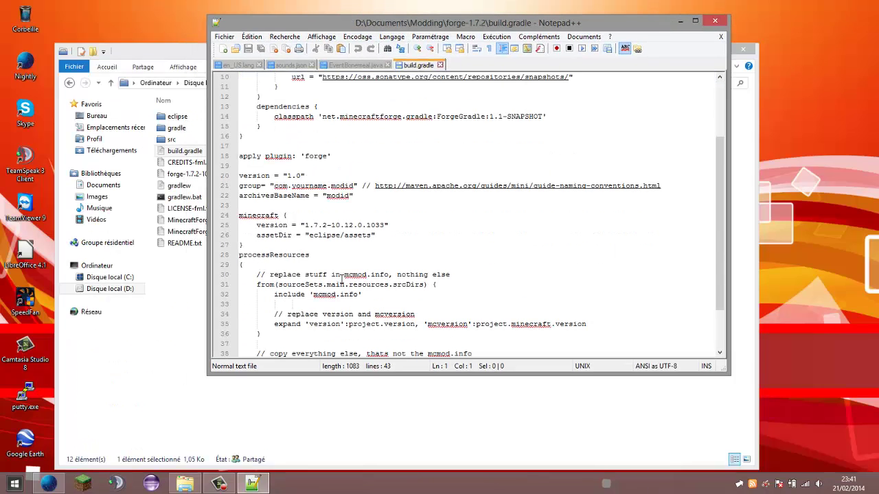
pyautogui.moveTo(385, 229); pyautogui.dragTo(348, 227)
# - Compare the Forge version set in build.gradle with the 1.7.2 builds listed on the Minecraft Forge downloads page
pyautogui.click(53, 485)
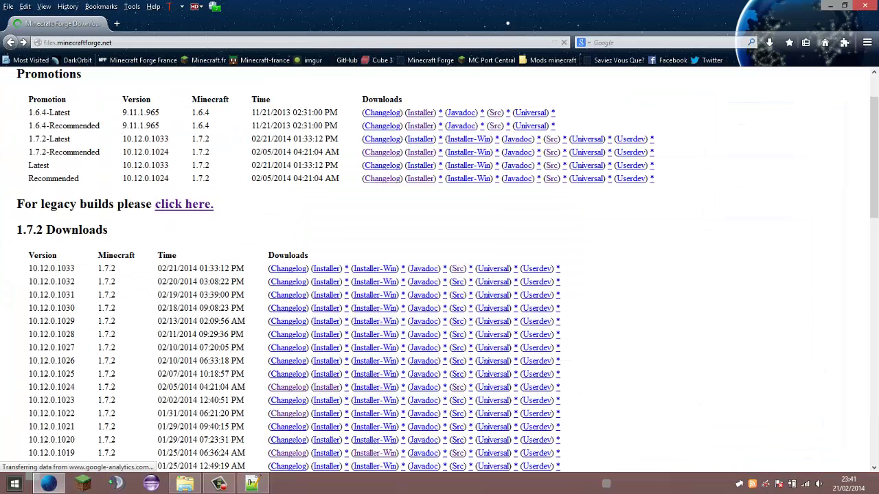
pyautogui.click(251, 484)
pyautogui.click(357, 226)
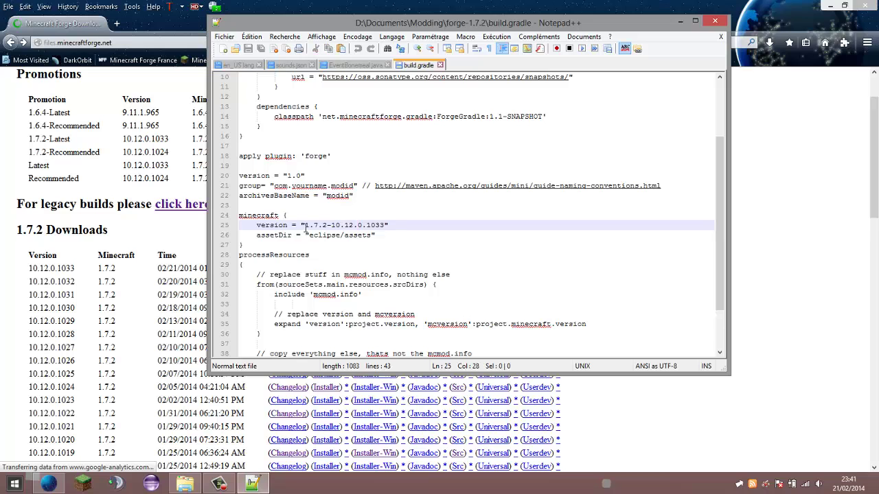
pyautogui.moveTo(304, 225); pyautogui.dragTo(387, 225)
pyautogui.click(72, 295)
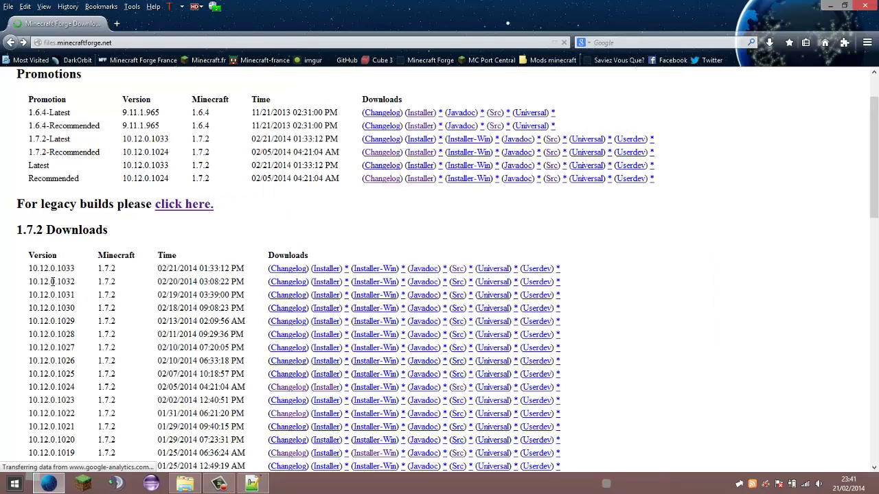
pyautogui.moveTo(75, 281); pyautogui.dragTo(8, 288)
pyautogui.click(50, 281)
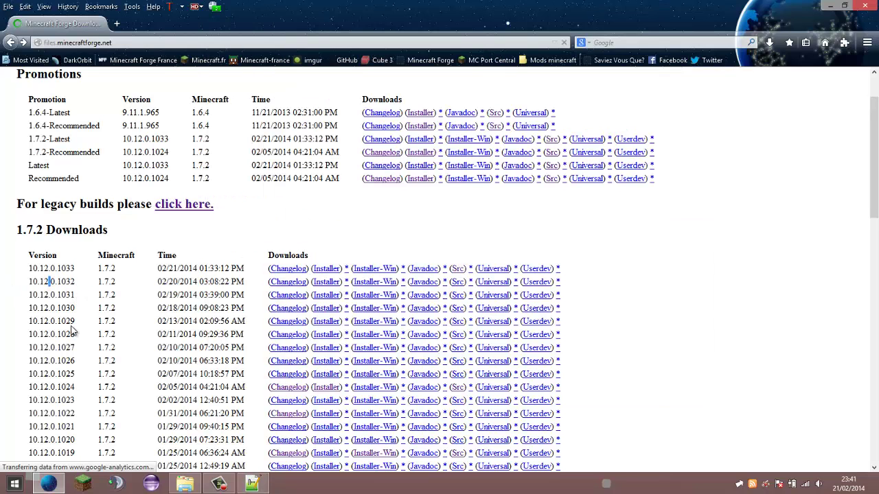
pyautogui.click(828, 7)
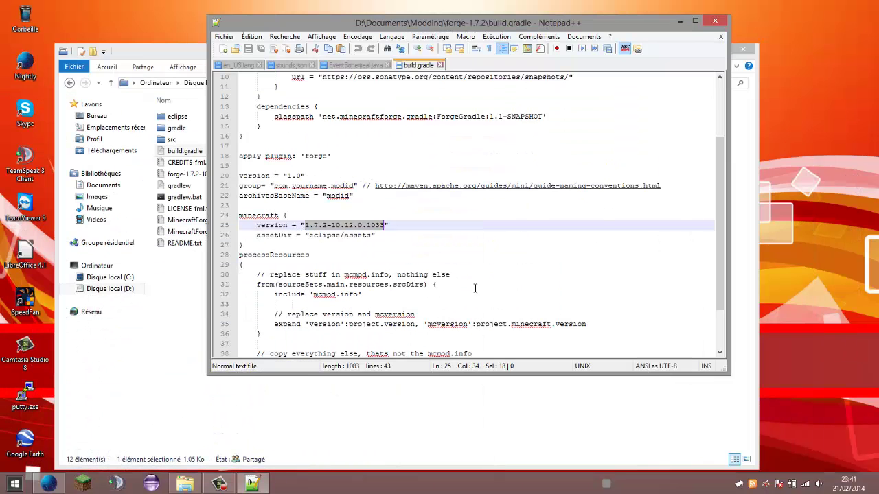
# - Examine the build number at the end of the version line in build.gradle, and close the file and Notepad++ without editing
pyautogui.tripleClick(323, 225)
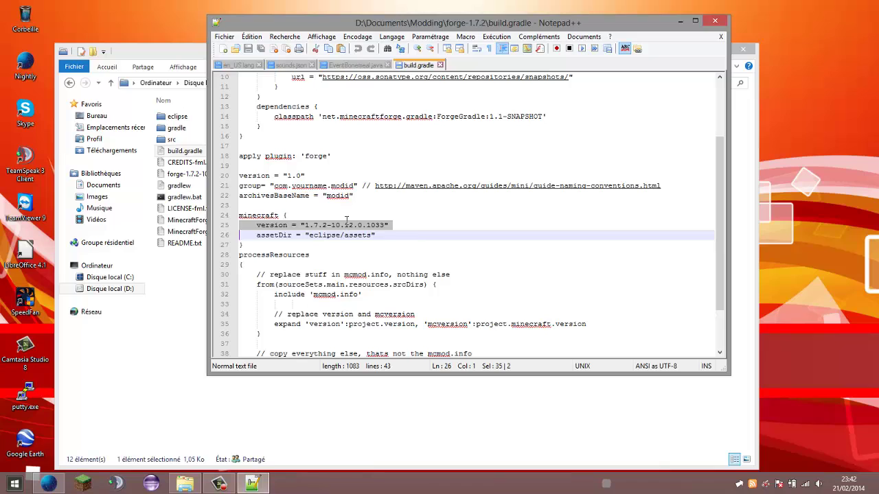
pyautogui.click(373, 219)
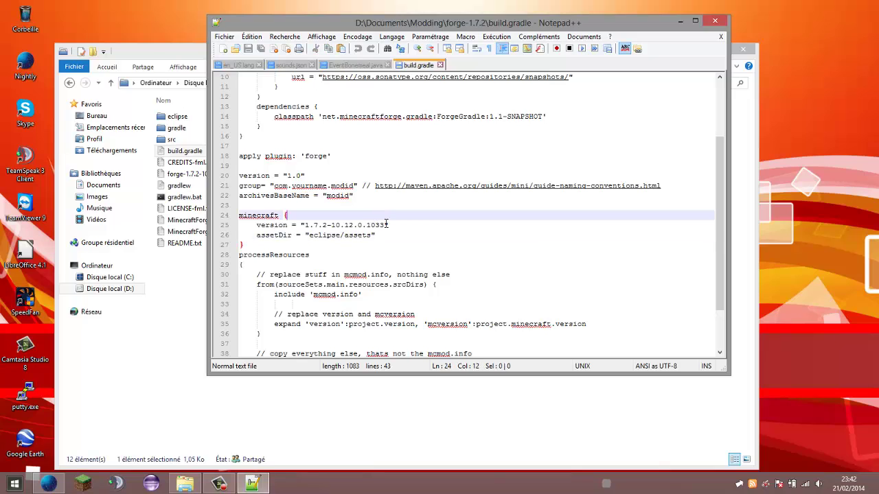
pyautogui.moveTo(387, 225); pyautogui.dragTo(306, 225)
pyautogui.click(369, 246)
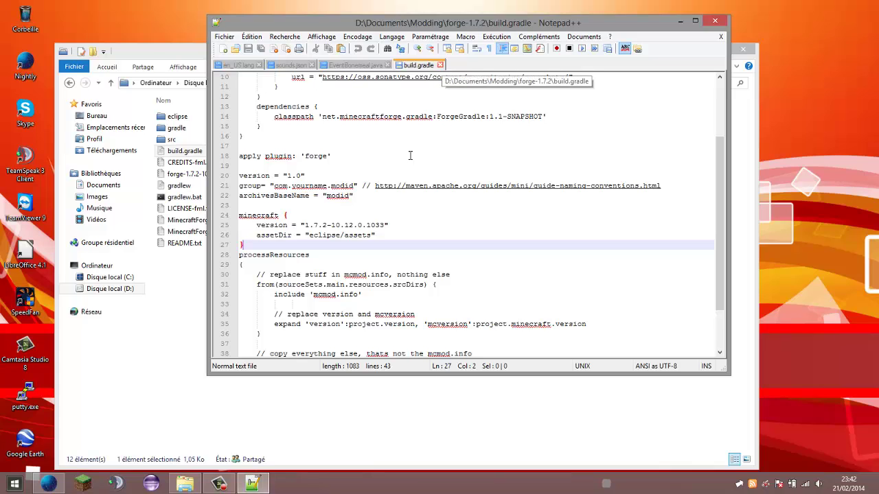
pyautogui.moveTo(385, 224); pyautogui.dragTo(366, 225)
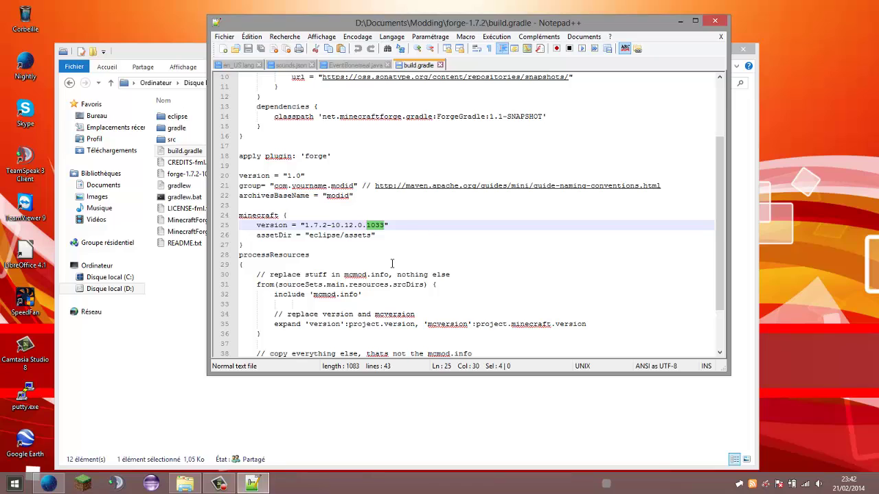
pyautogui.click(387, 226)
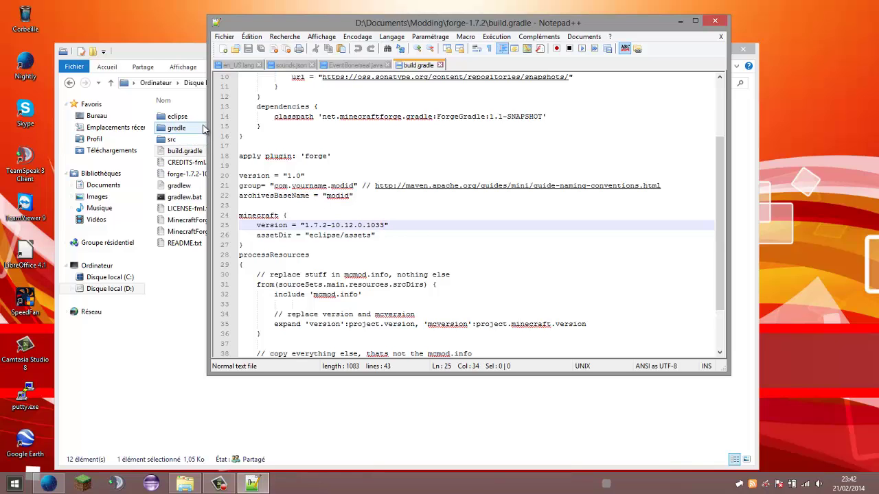
pyautogui.click(441, 65)
pyautogui.click(714, 22)
pyautogui.click(333, 309)
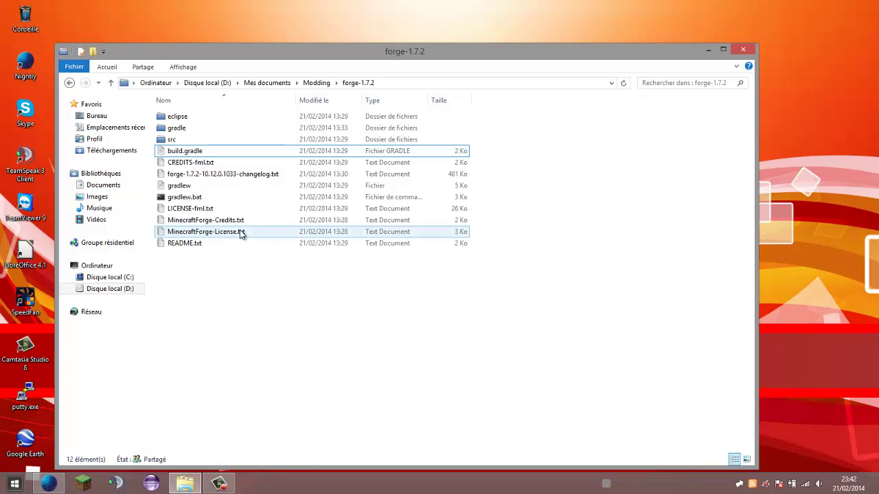
# - Open a command window directly from the forge-1.7.2 folder, and close it
pyautogui.click(206, 197)
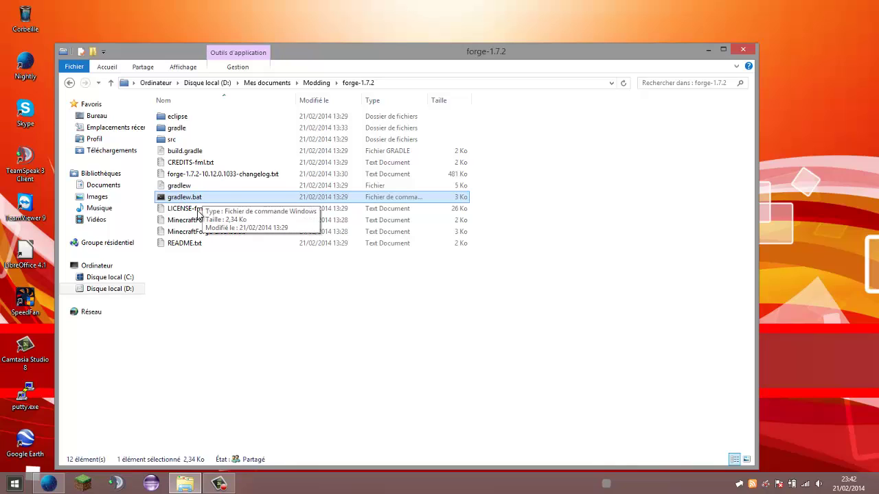
pyautogui.click(278, 300)
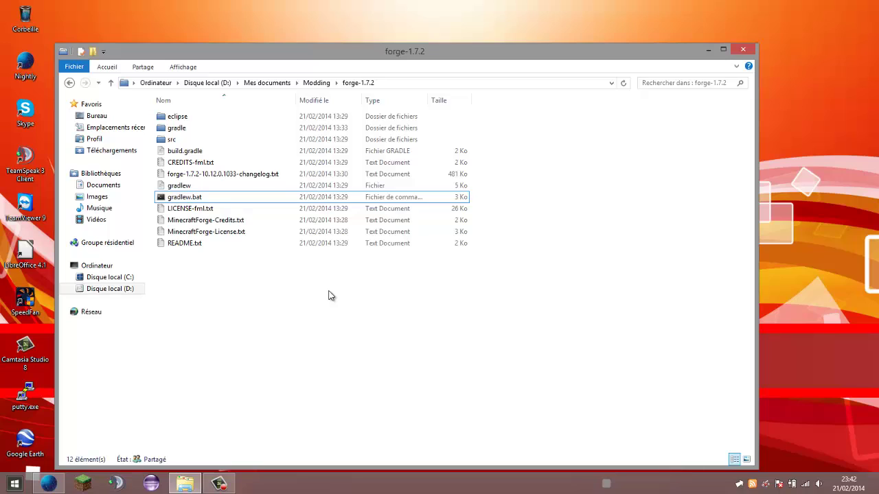
pyautogui.rightClick(422, 281)
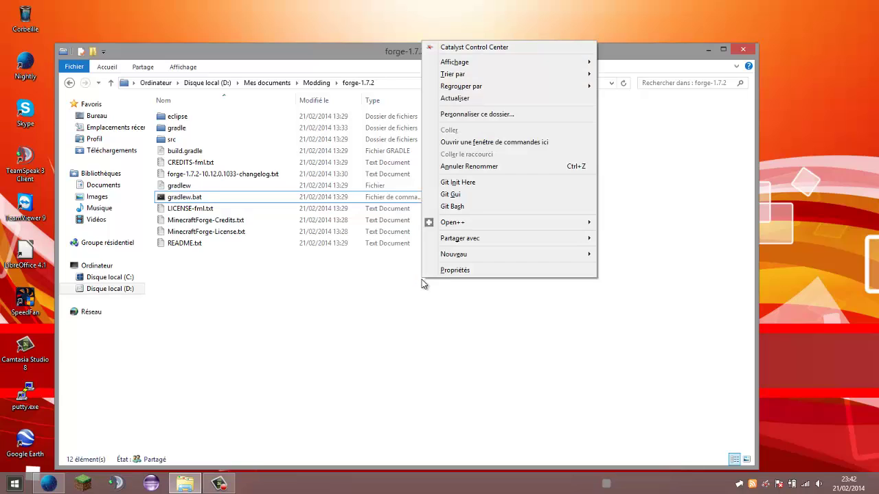
pyautogui.click(508, 142)
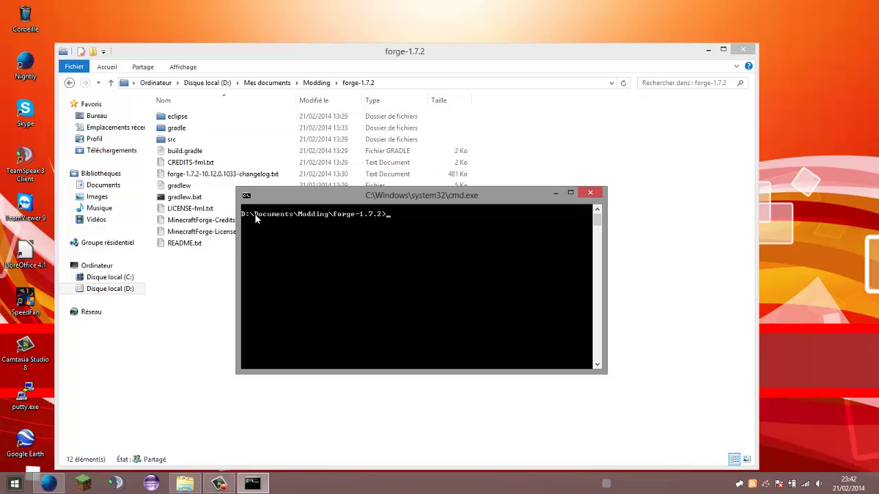
pyautogui.click(590, 193)
# - Start cmd.exe, try to change its directory to D:\Documents\Modding\forge-1.7.2, and close the window
pyautogui.click(18, 480)
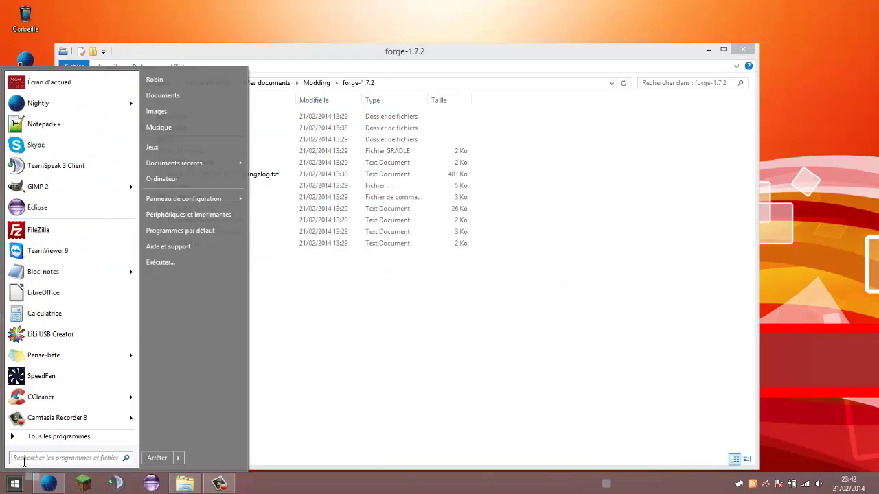
pyautogui.write('cmd')
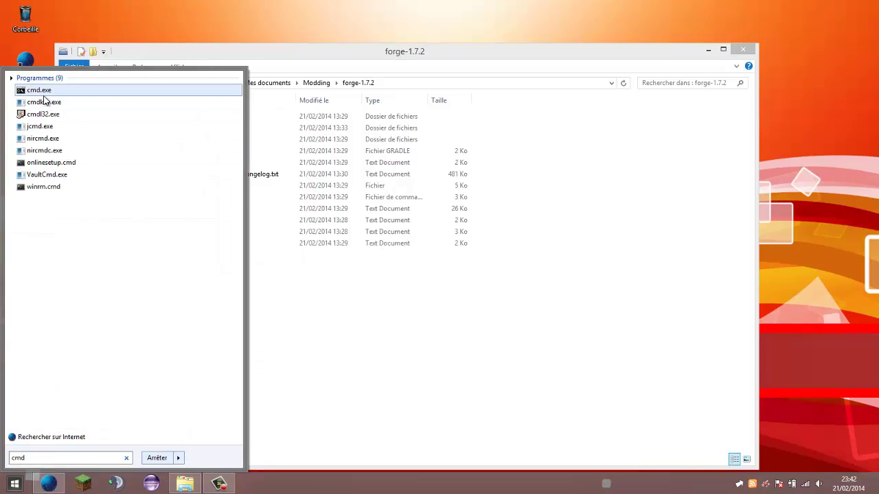
pyautogui.click(46, 90)
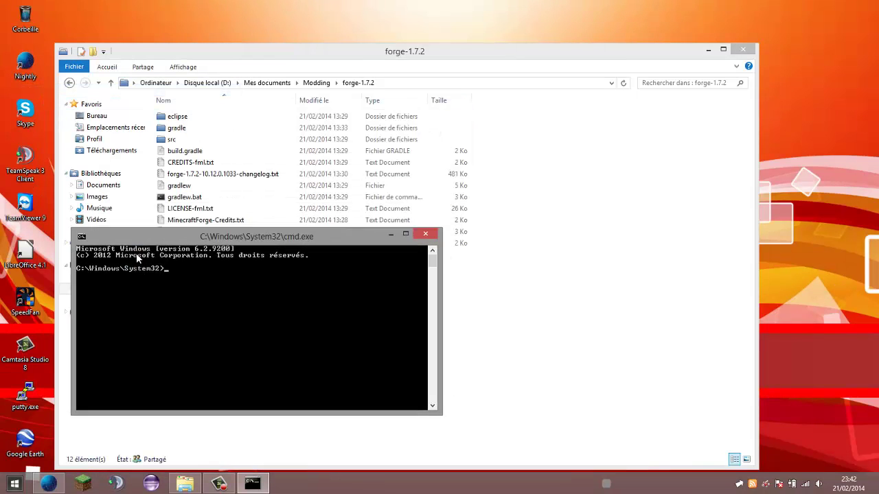
pyautogui.click(320, 83)
pyautogui.moveTo(330, 56); pyautogui.dragTo(396, 48)
pyautogui.click(78, 302)
pyautogui.write('cd')
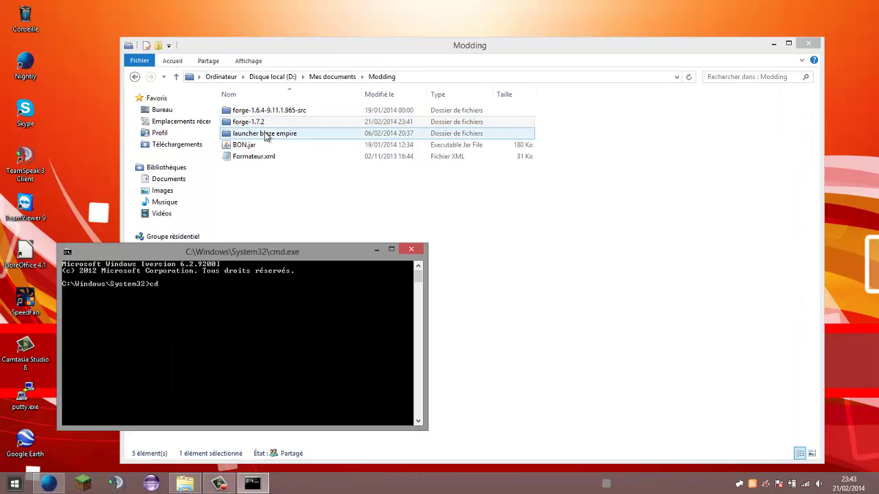
pyautogui.moveTo(248, 122); pyautogui.dragTo(236, 338)
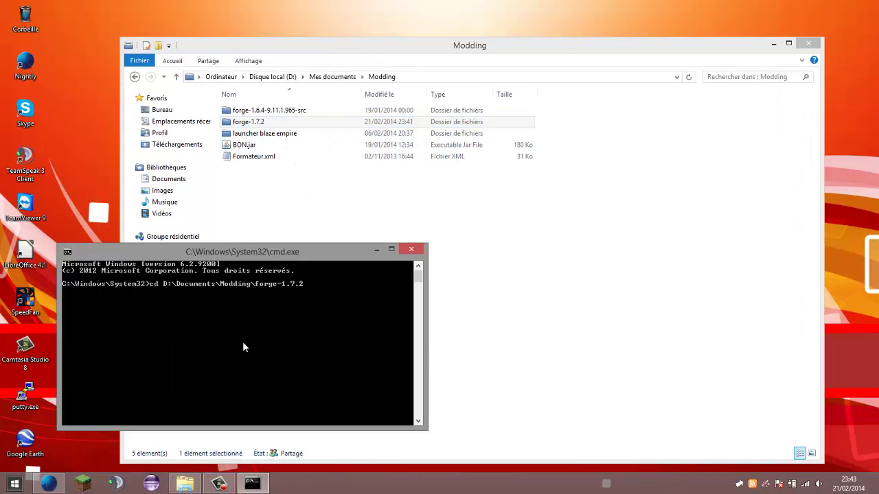
pyautogui.press('Return')
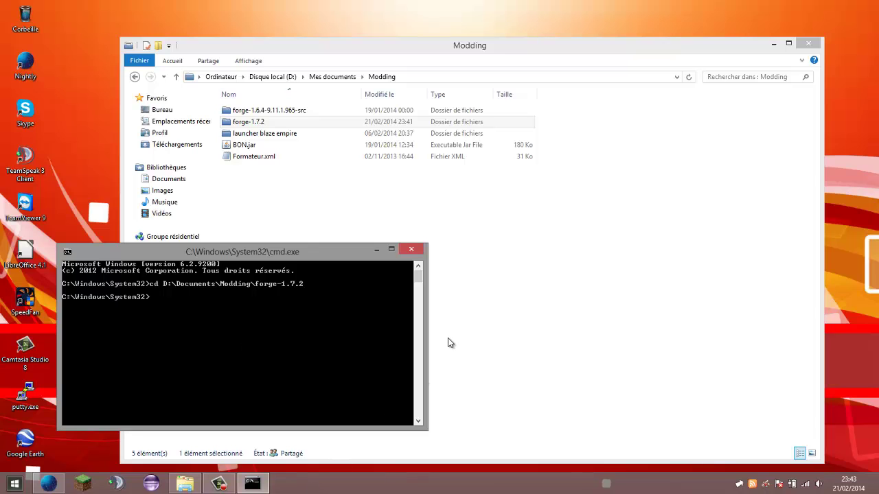
pyautogui.click(415, 253)
# - Open a new command prompt, change the directory to D:\Documents\Modding\forge-1.7.2, and switch to the D: drive
pyautogui.rightClick(13, 484)
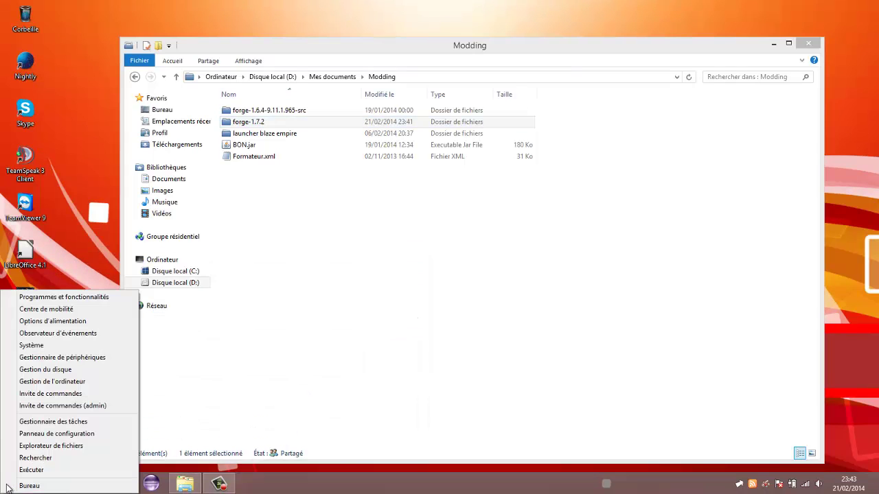
pyautogui.click(77, 406)
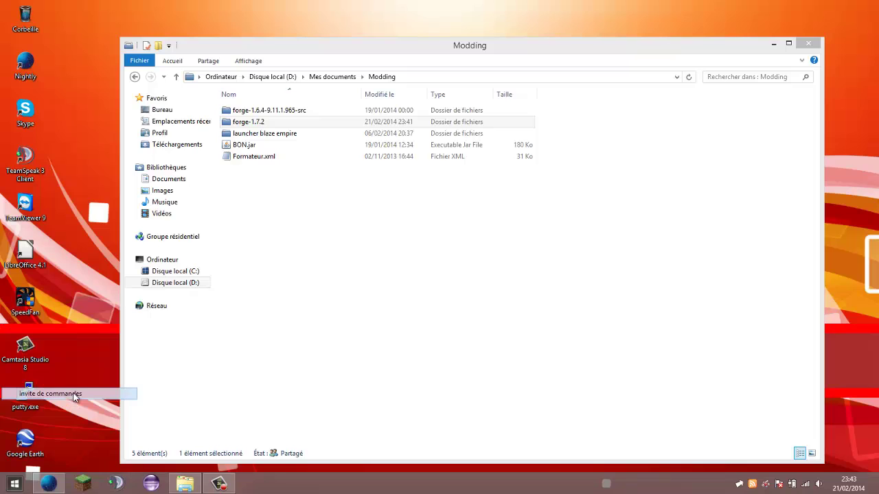
pyautogui.moveTo(316, 118); pyautogui.dragTo(217, 278)
pyautogui.write('c')
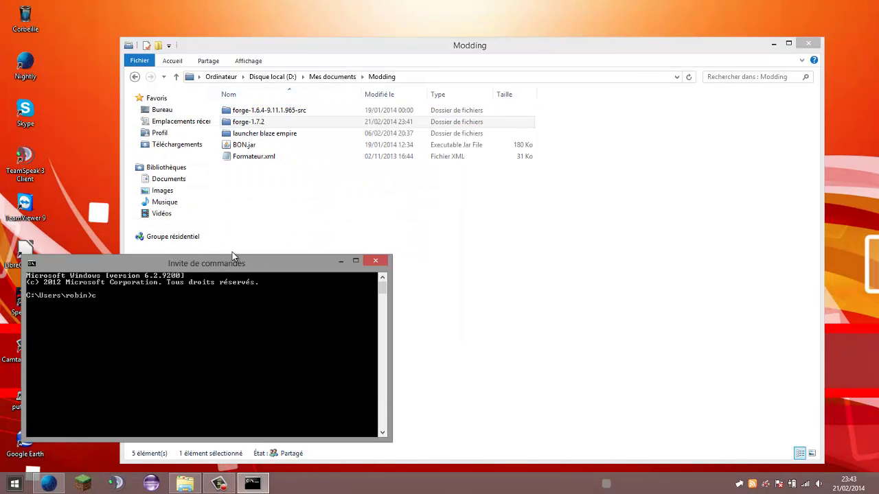
pyautogui.write('d')
pyautogui.moveTo(260, 127); pyautogui.dragTo(236, 356)
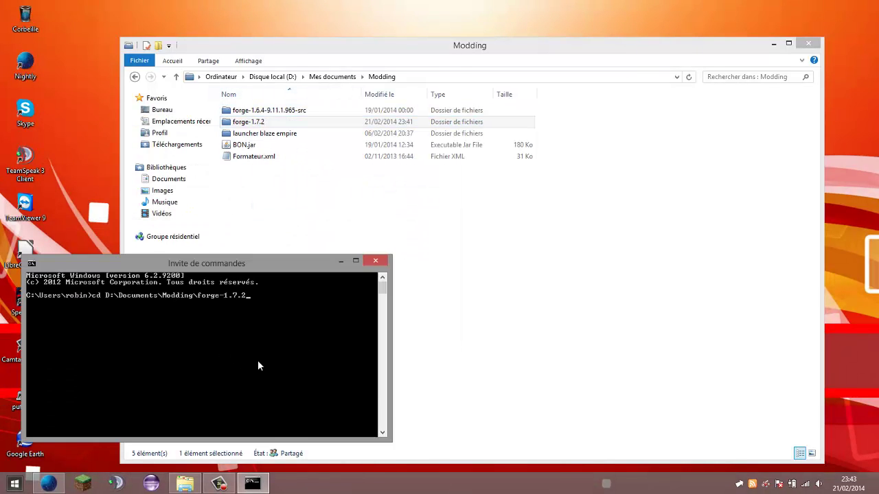
pyautogui.press('Return')
pyautogui.write('D:')
pyautogui.press('Return')
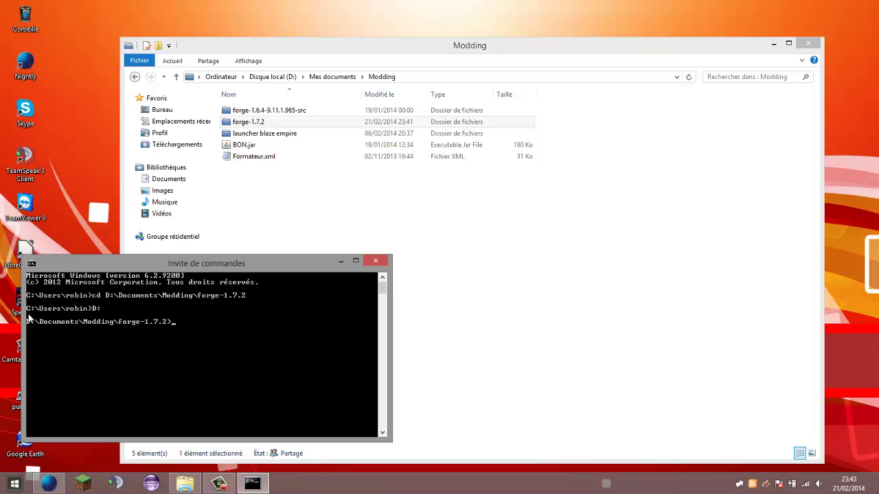
# - Open the forge-1.7.2 folder and close the existing command prompt
pyautogui.doubleClick(292, 122)
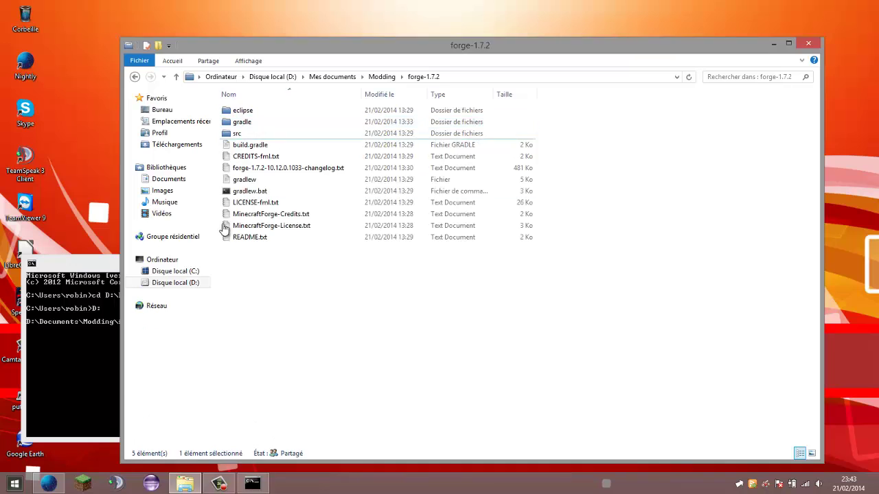
pyautogui.hotkey('alt', 'Tab')
pyautogui.hotkey('alt', 'F4')
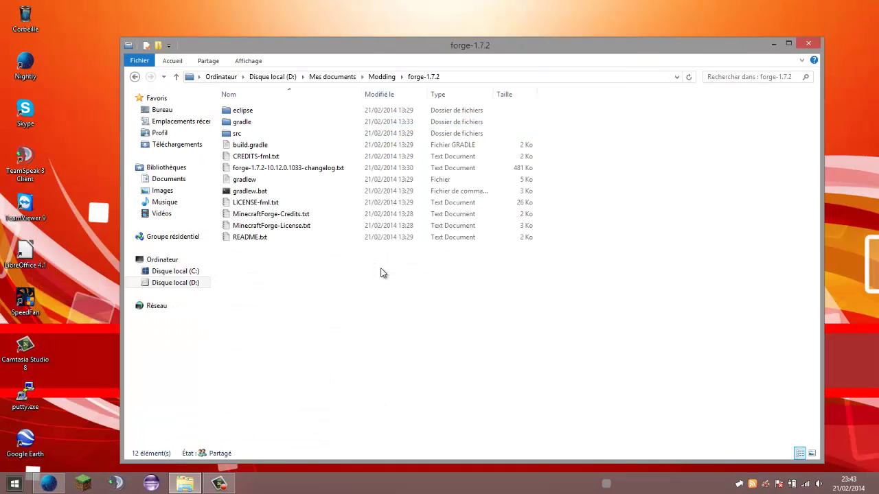
# - Open a command window directly from inside the forge-1.7.2 folder and keep it in front of the folder window
pyautogui.rightClick(382, 273)
pyautogui.click(446, 132)
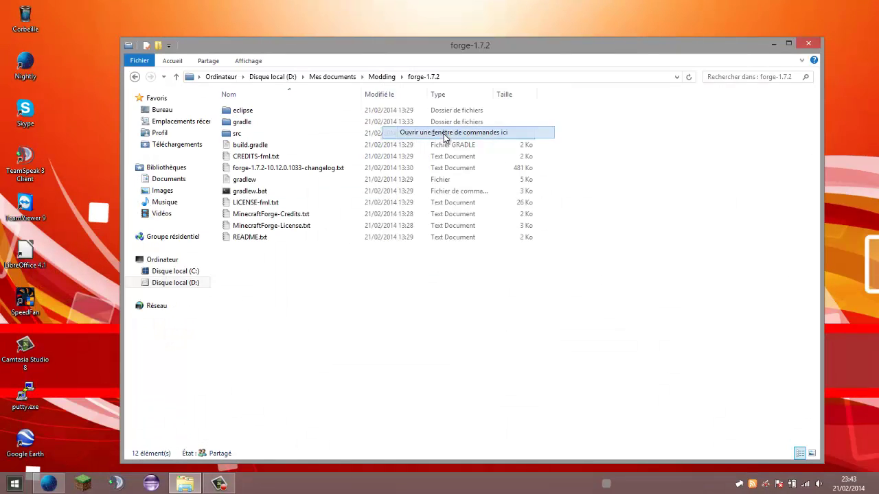
pyautogui.moveTo(211, 34); pyautogui.dragTo(285, 254)
pyautogui.click(471, 289)
pyautogui.rightClick(467, 289)
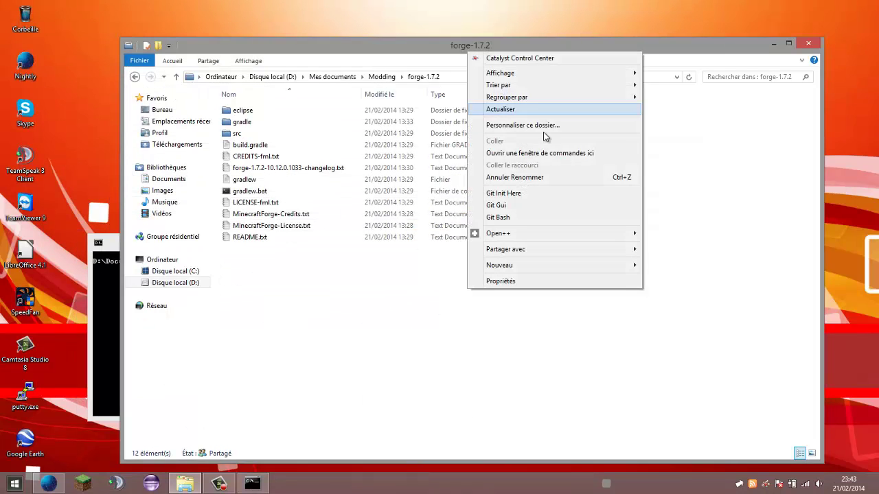
pyautogui.click(103, 242)
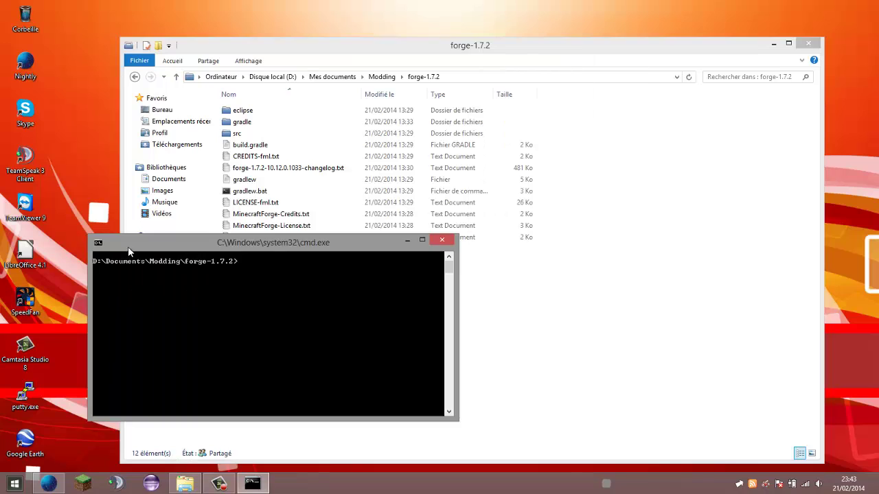
pyautogui.moveTo(127, 247)
pyautogui.mouseDown()
pyautogui.moveTo(92, 220)
pyautogui.moveTo(117, 235)
pyautogui.mouseUp()
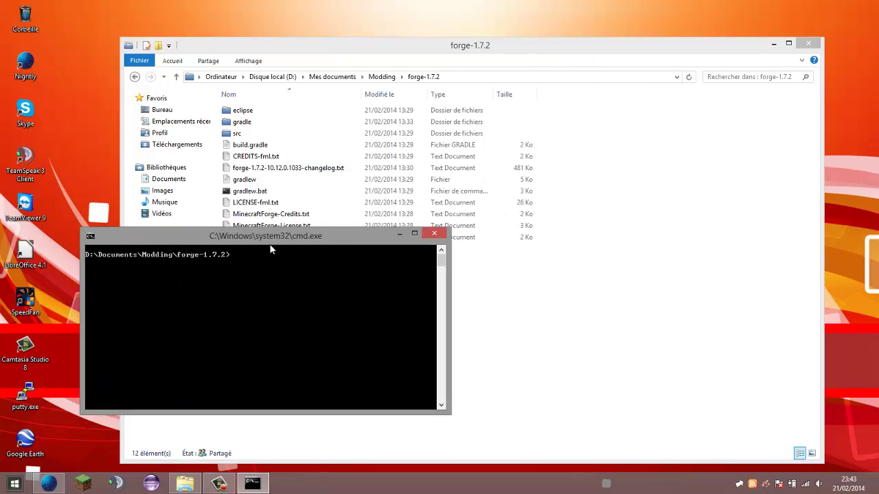
# - Run the command gradlew task in the forge-1.7.2 command window
pyautogui.write('gradle')
pyautogui.press('BackSpace')
pyautogui.press('BackSpace')
pyautogui.write('dle')
pyautogui.press('Return')
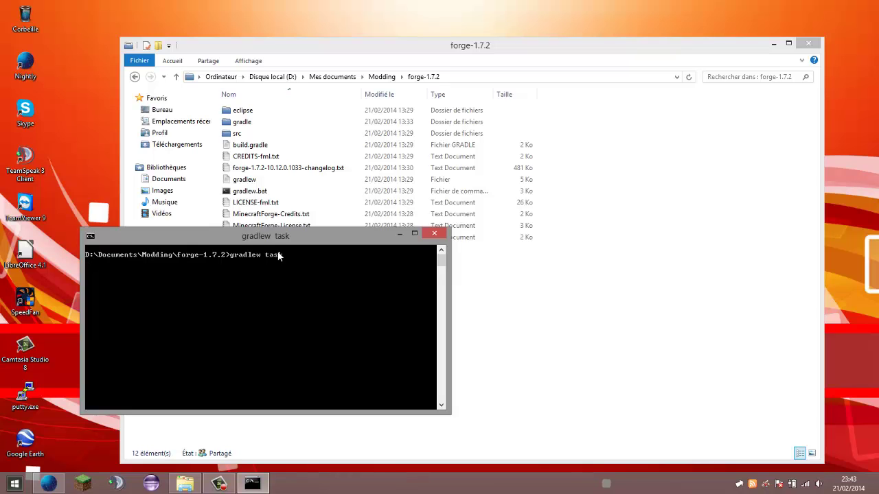
# - Reposition the command window and make it taller to show more of the download output
pyautogui.moveTo(259, 240); pyautogui.dragTo(233, 57)
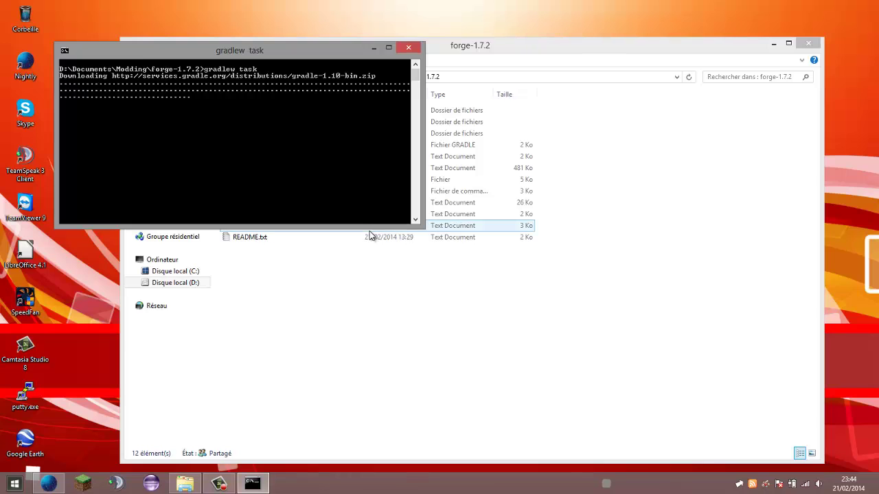
pyautogui.moveTo(364, 226); pyautogui.dragTo(364, 386)
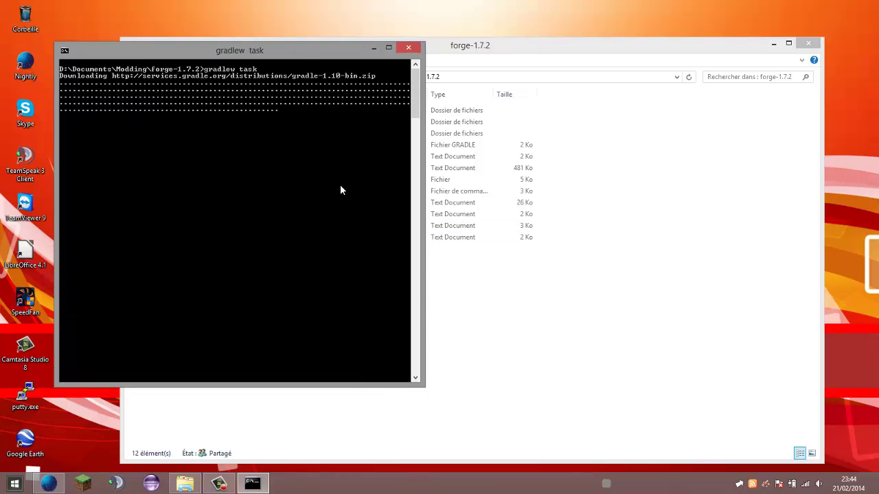
pyautogui.moveTo(299, 59); pyautogui.dragTo(293, 112)
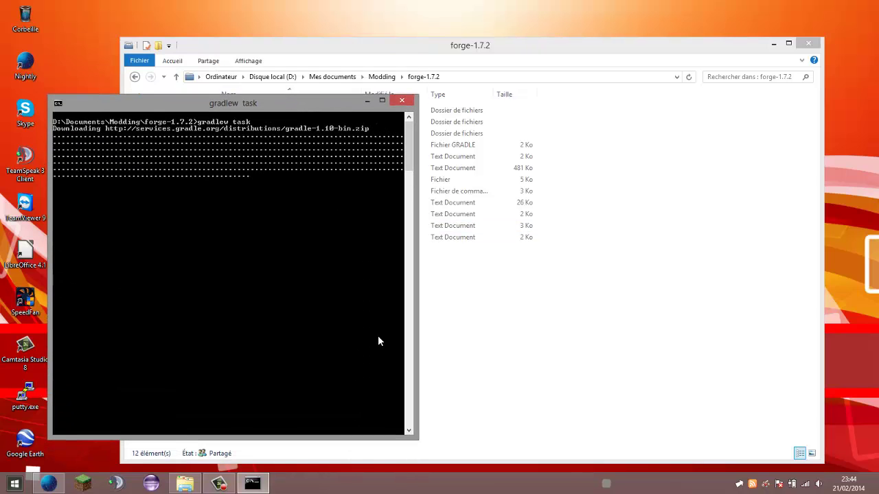
# - Open the user profile folder and browse through .gradle, wrapper, dists and gradle-1.10-bin to view the Gradle download files
pyautogui.press('super')
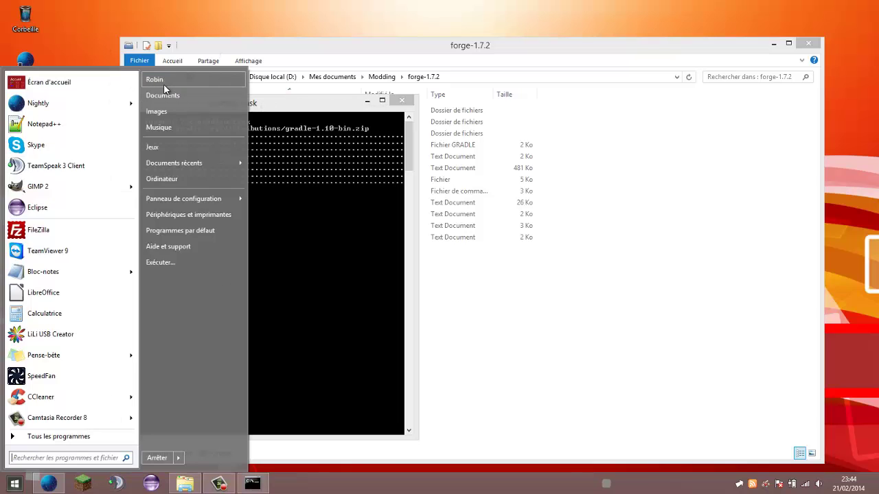
pyautogui.click(169, 82)
pyautogui.moveTo(371, 15); pyautogui.dragTo(415, 84)
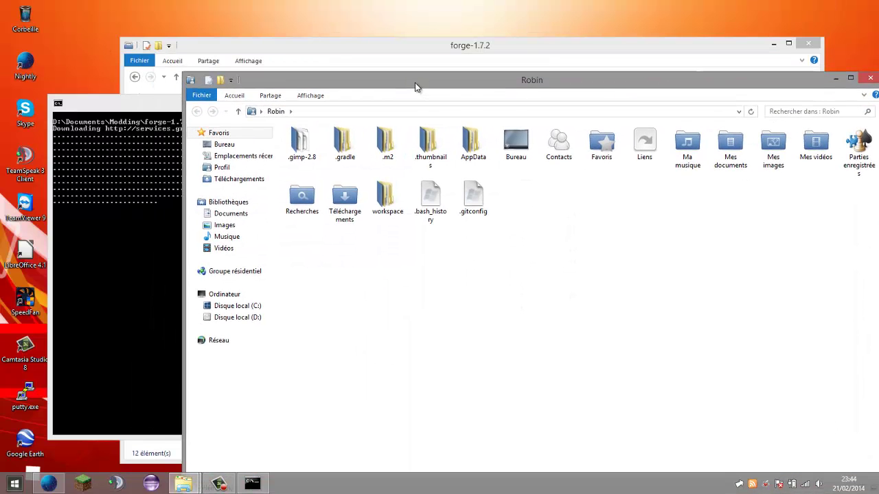
pyautogui.doubleClick(345, 140)
pyautogui.doubleClick(320, 147)
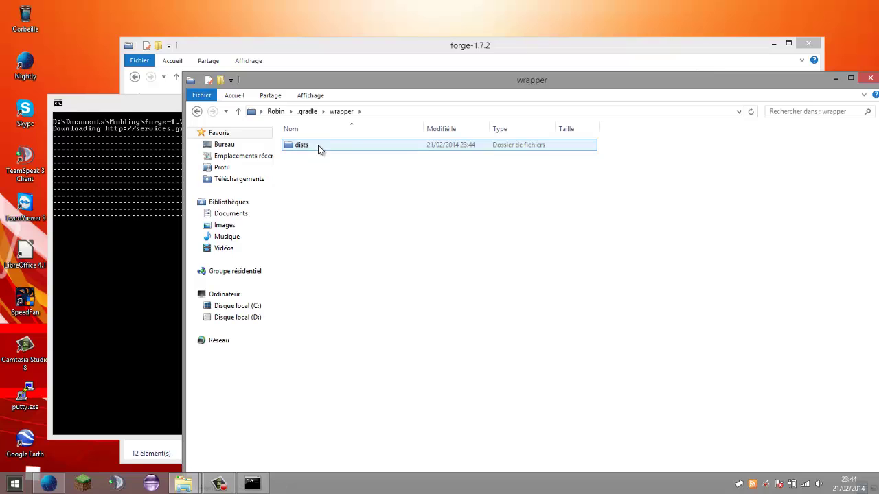
pyautogui.doubleClick(320, 149)
pyautogui.doubleClick(317, 149)
pyautogui.doubleClick(319, 149)
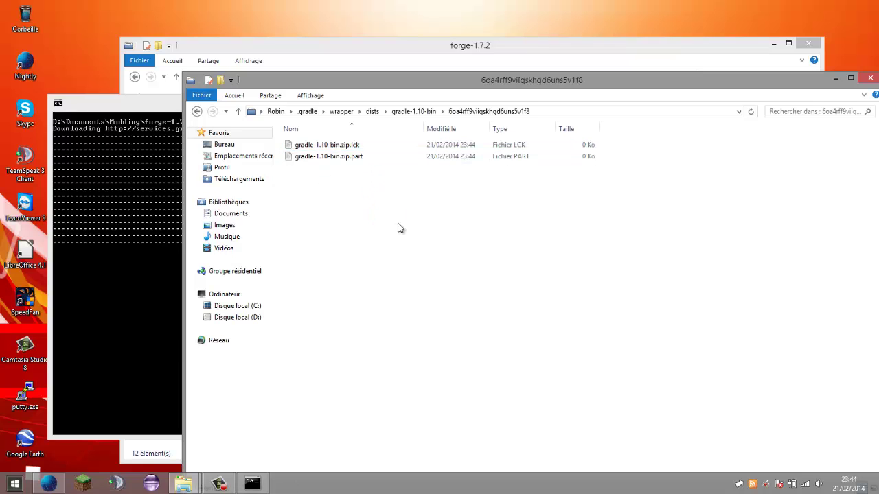
# - Check the gradlew progress in the command window, and go back up through dists and wrapper to the .gradle folder
pyautogui.click(372, 111)
pyautogui.click(168, 204)
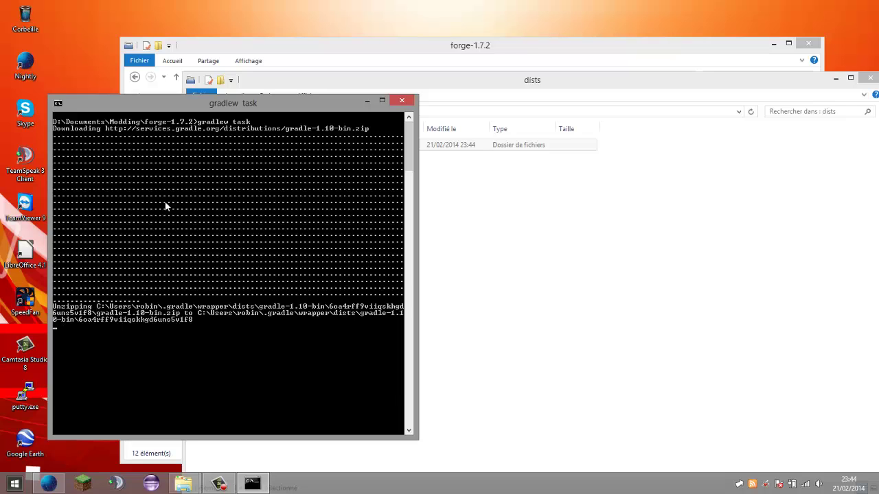
pyautogui.click(447, 257)
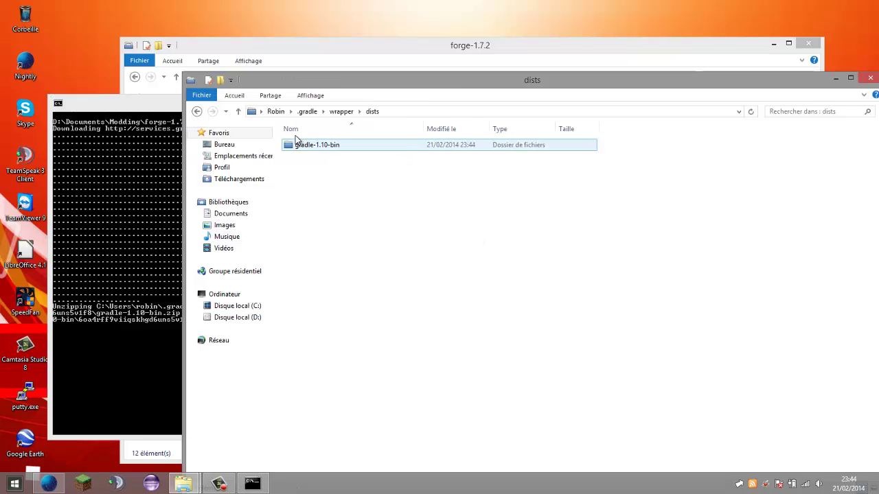
pyautogui.click(337, 112)
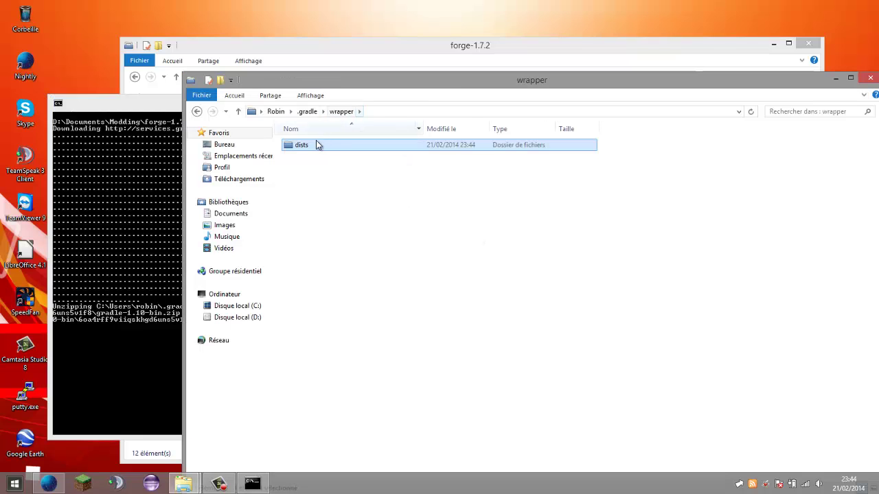
pyautogui.doubleClick(313, 144)
pyautogui.click(308, 112)
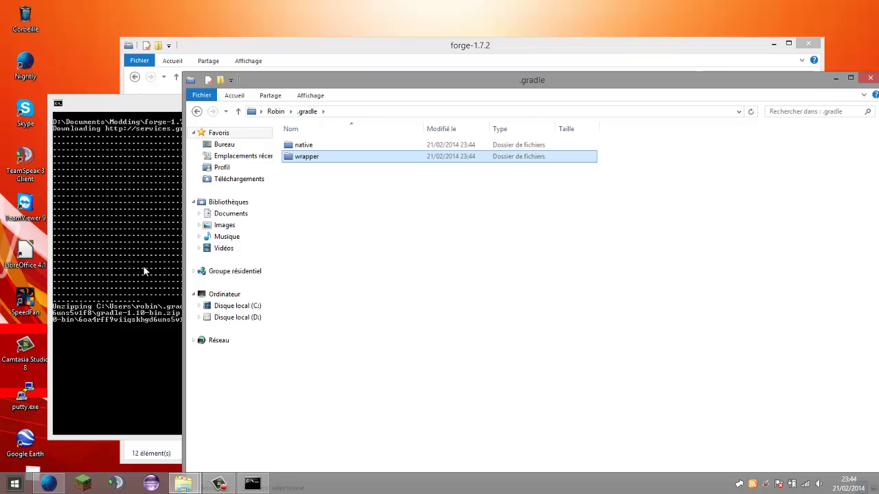
# - Browse through wrapper, dists and gradle-1.10-bin to view the extracted Gradle files, and check the command output
pyautogui.doubleClick(308, 159)
pyautogui.doubleClick(306, 150)
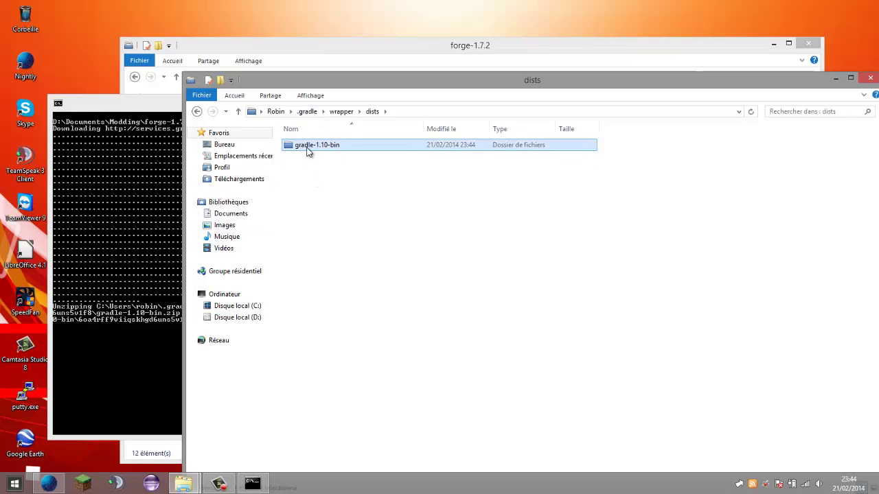
pyautogui.doubleClick(307, 148)
pyautogui.doubleClick(307, 148)
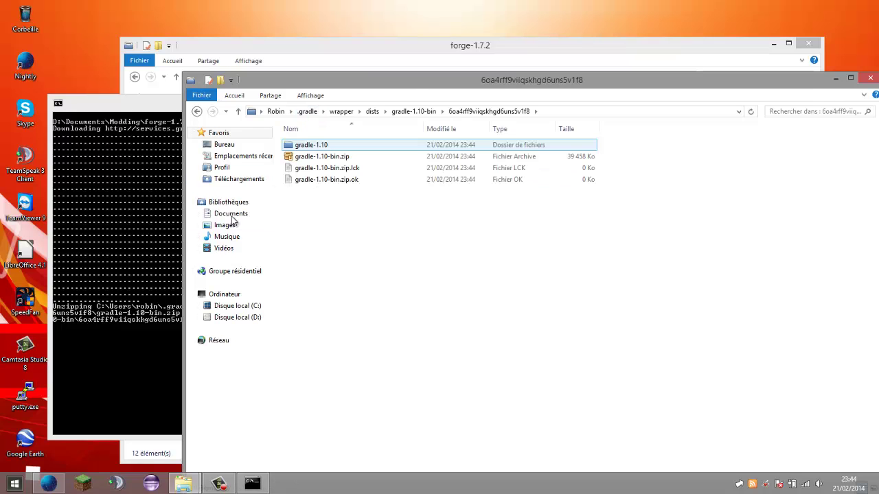
pyautogui.click(138, 253)
pyautogui.click(504, 269)
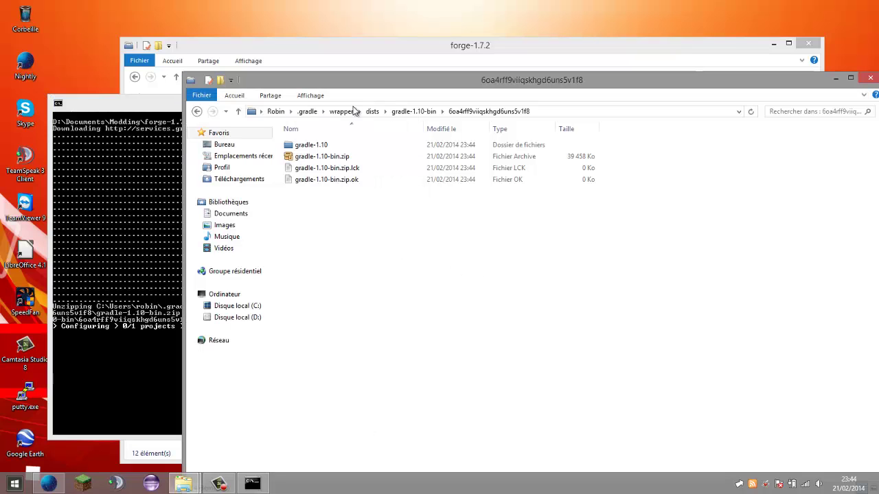
# - Go up to .gradle, look through the caches folder and its 1.10 subfolder, and return to .gradle
pyautogui.click(309, 113)
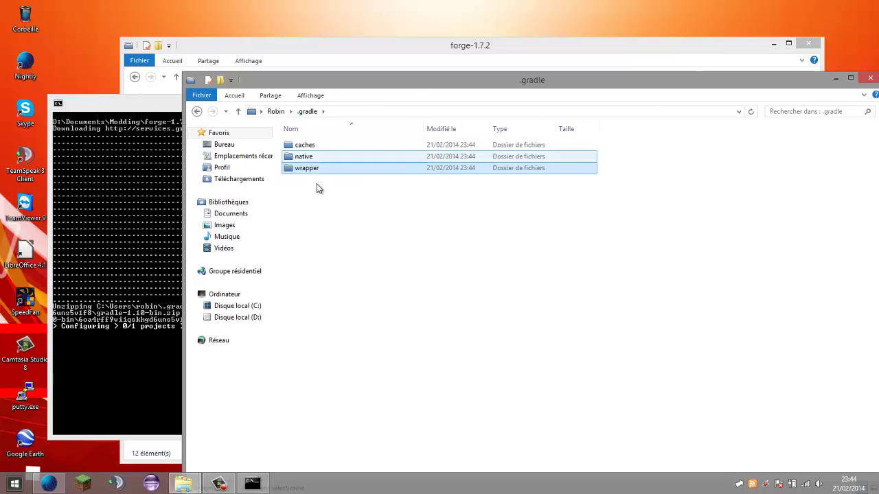
pyautogui.click(103, 229)
pyautogui.click(432, 201)
pyautogui.doubleClick(306, 145)
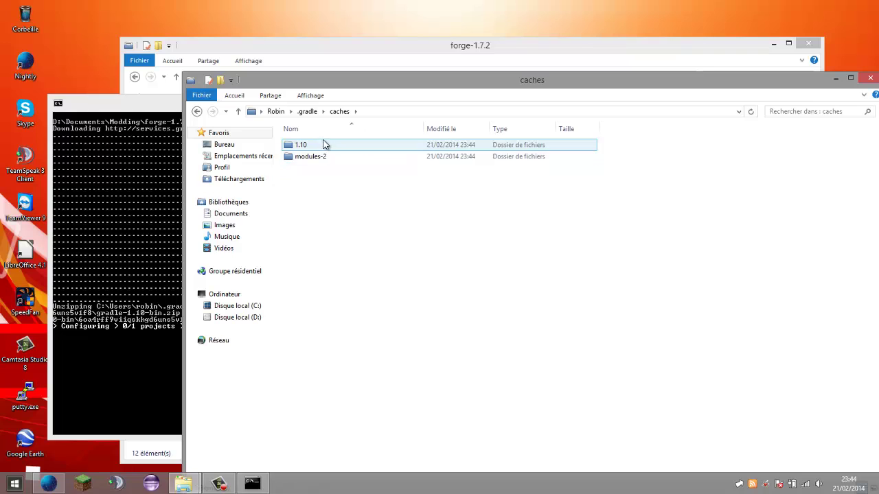
pyautogui.doubleClick(318, 149)
pyautogui.click(339, 111)
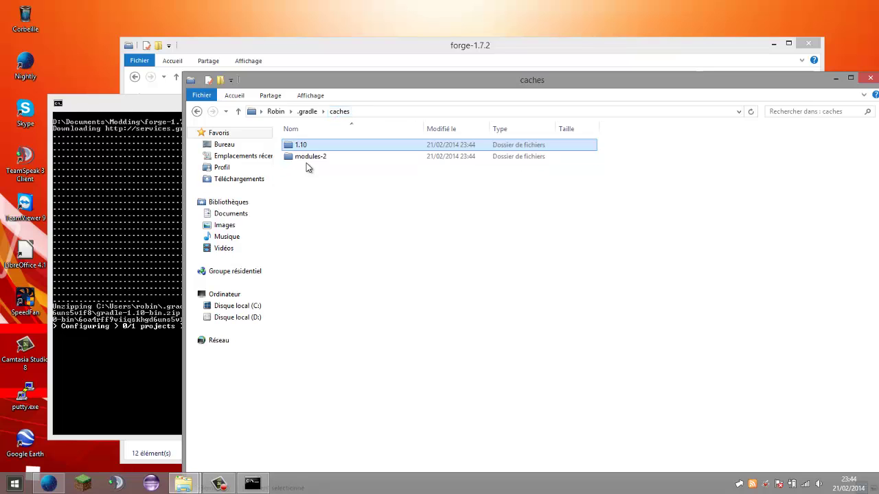
pyautogui.doubleClick(308, 147)
pyautogui.click(339, 111)
pyautogui.click(307, 111)
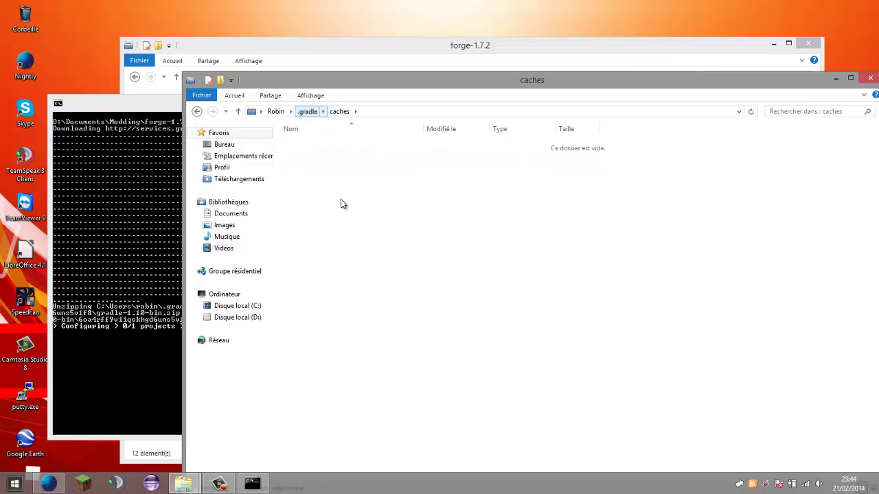
# - Show where .gradle sits in the user profile folder, and reopen it
pyautogui.click(275, 111)
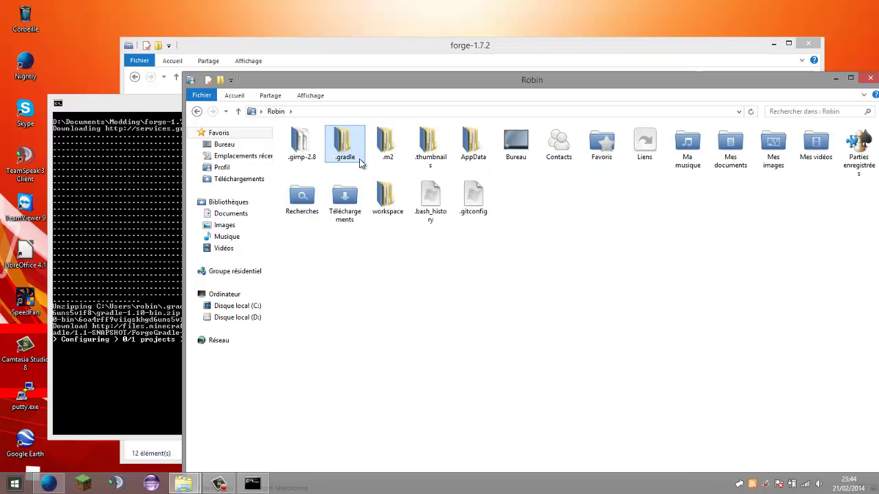
pyautogui.moveTo(363, 177); pyautogui.dragTo(339, 177)
pyautogui.doubleClick(337, 147)
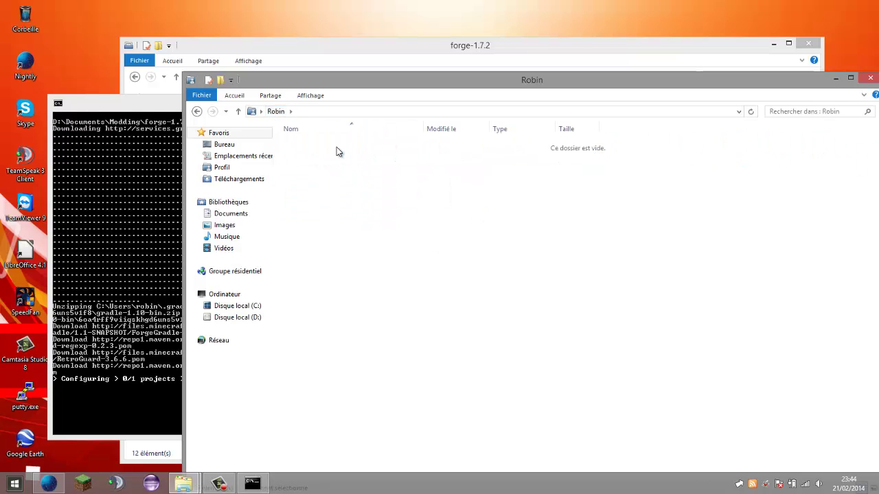
# - Review the Gradle tasks listed in the command window, from the build and ForgeGradle tasks through the IDE and other tasks
pyautogui.click(137, 282)
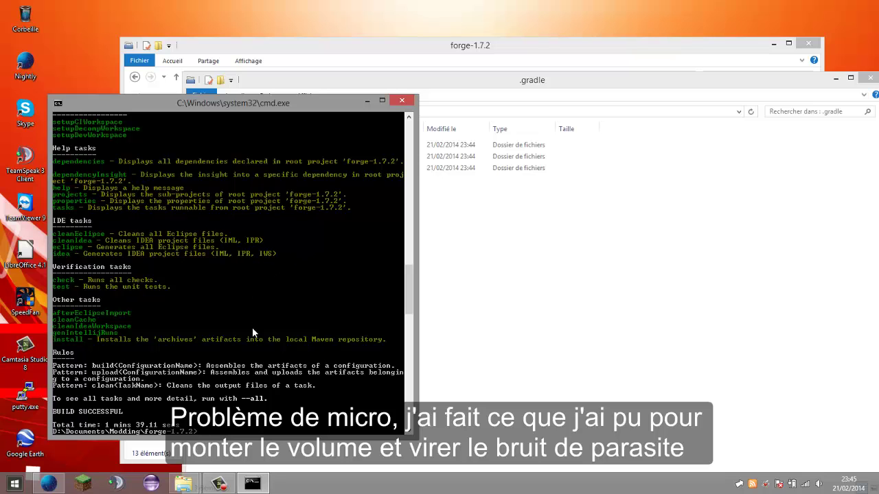
pyautogui.scroll(10, 245, 378)
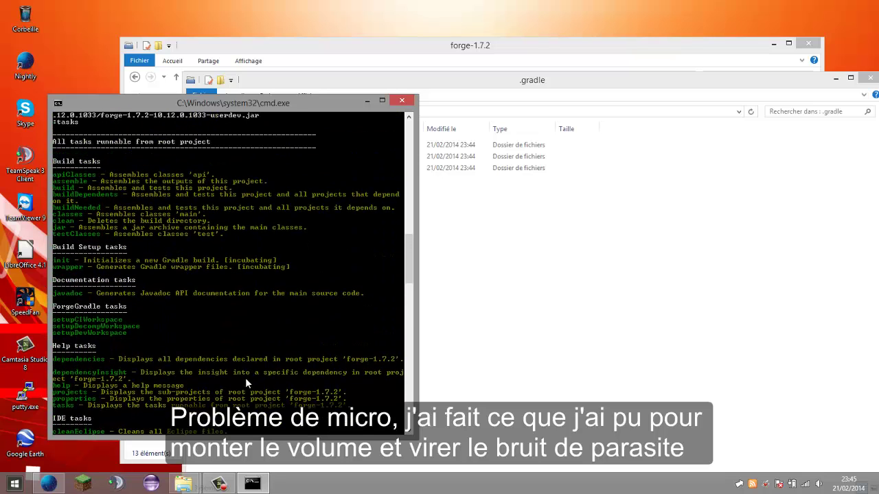
pyautogui.scroll(1, 245, 378)
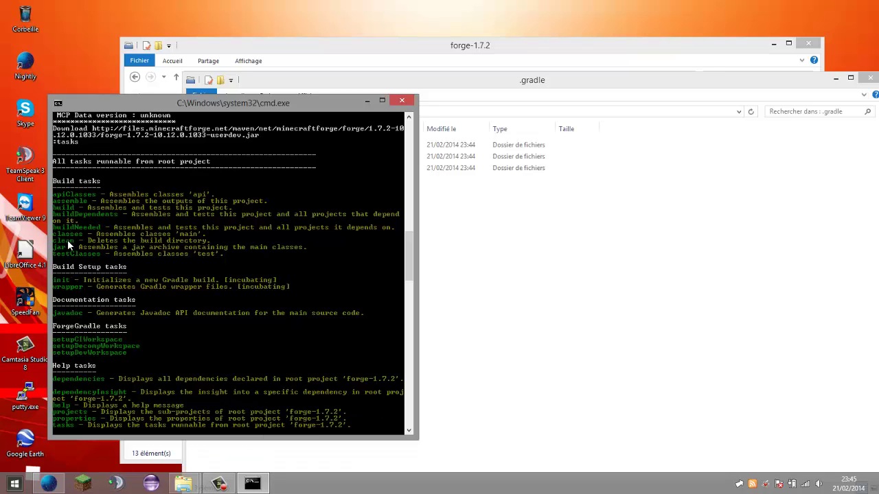
pyautogui.scroll(-2, 68, 256)
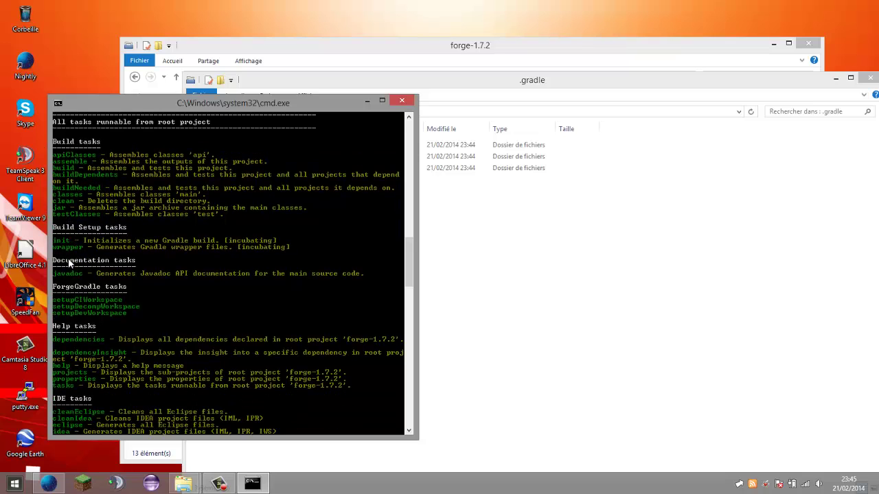
pyautogui.scroll(-1, 69, 263)
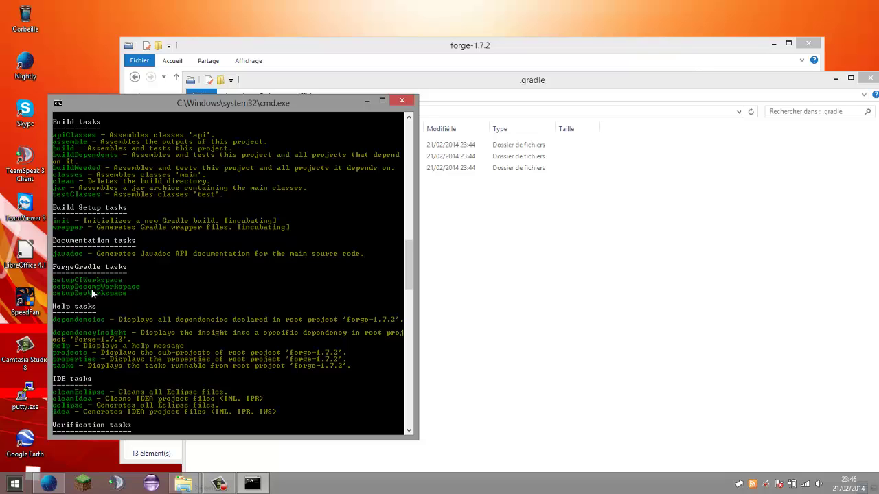
pyautogui.scroll(-3, 93, 286)
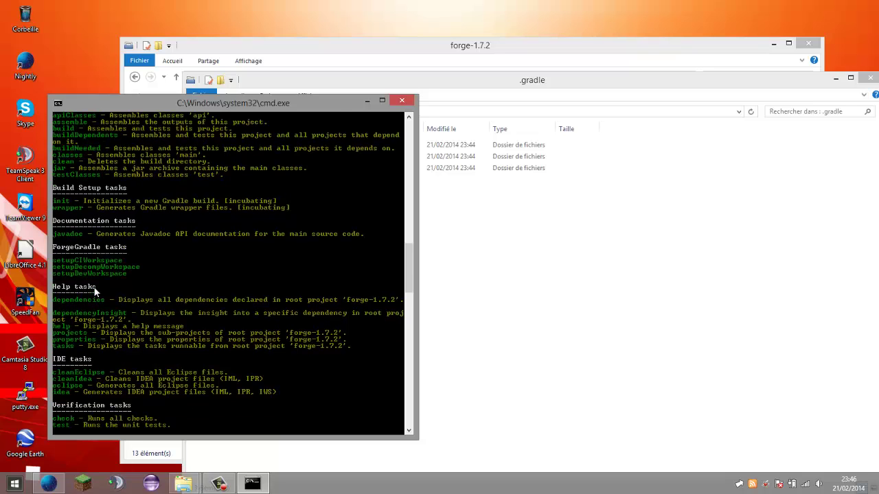
pyautogui.scroll(-1, 75, 328)
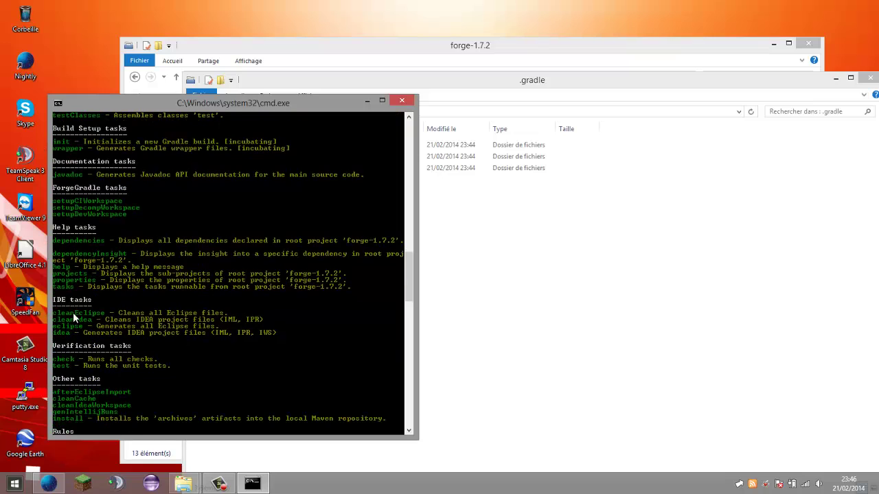
pyautogui.scroll(-2, 74, 314)
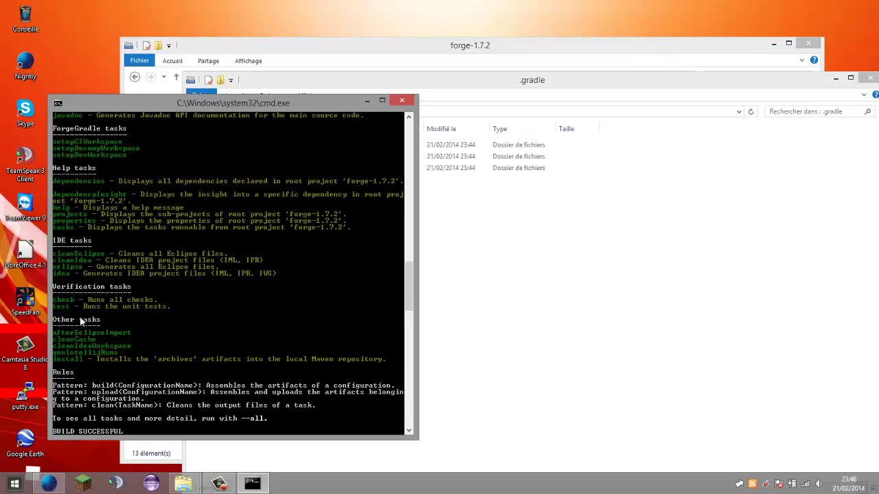
# - Check the ForgeGradle tasks in the list and run gradlew setupDecompWorkspace in the forge-1.7.2 command window
pyautogui.scroll(1, 79, 345)
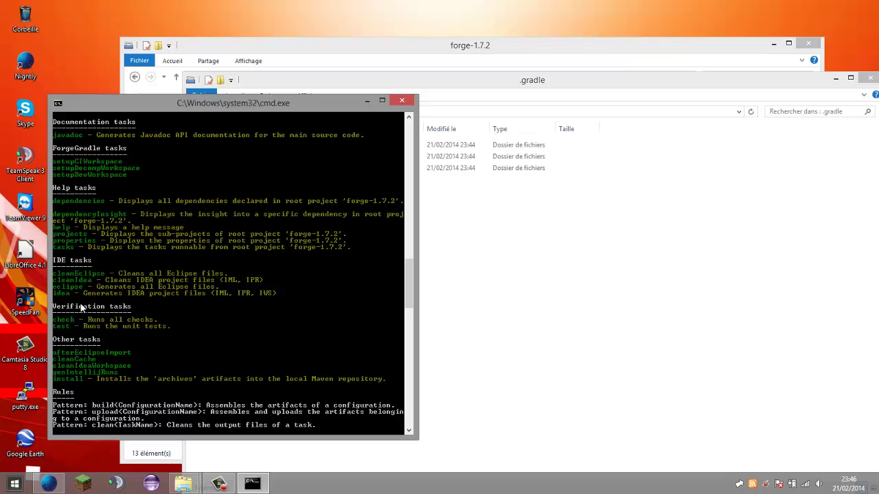
pyautogui.scroll(3, 84, 317)
pyautogui.scroll(5, 89, 323)
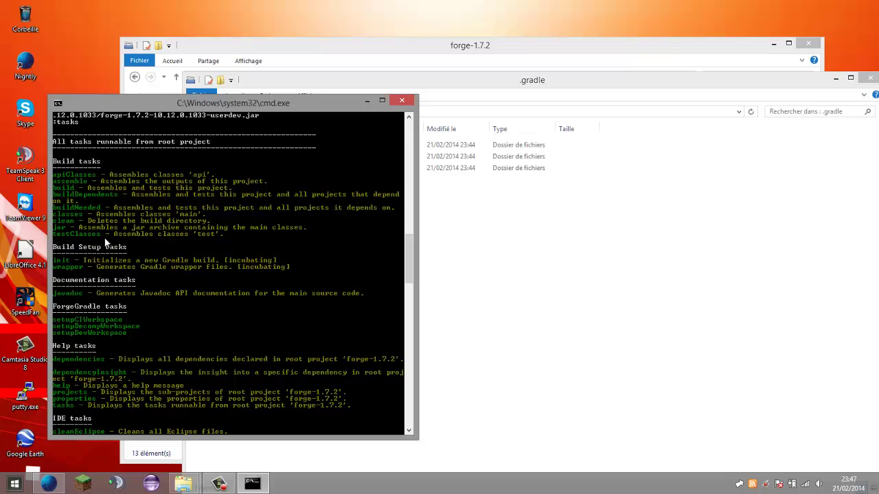
pyautogui.scroll(-8, 109, 246)
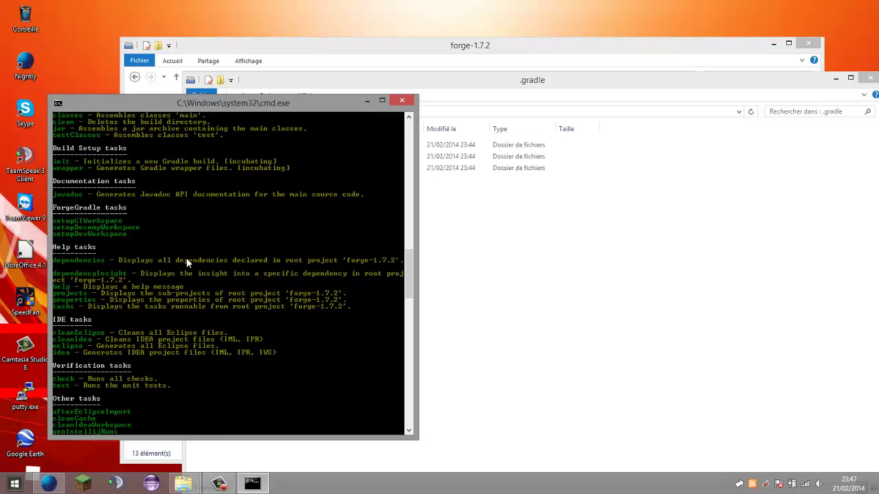
pyautogui.scroll(-4, 251, 297)
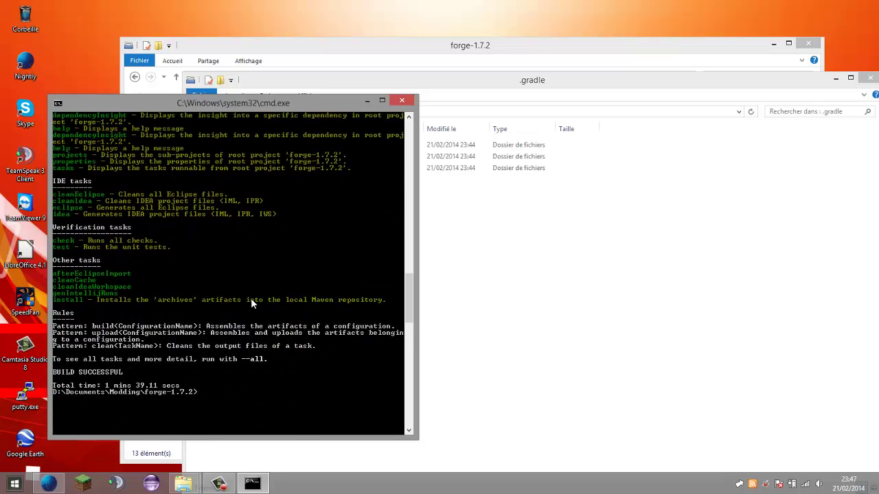
pyautogui.write('gradlew task')
pyautogui.press('BackSpace')
pyautogui.press('BackSpace')
pyautogui.press('BackSpace')
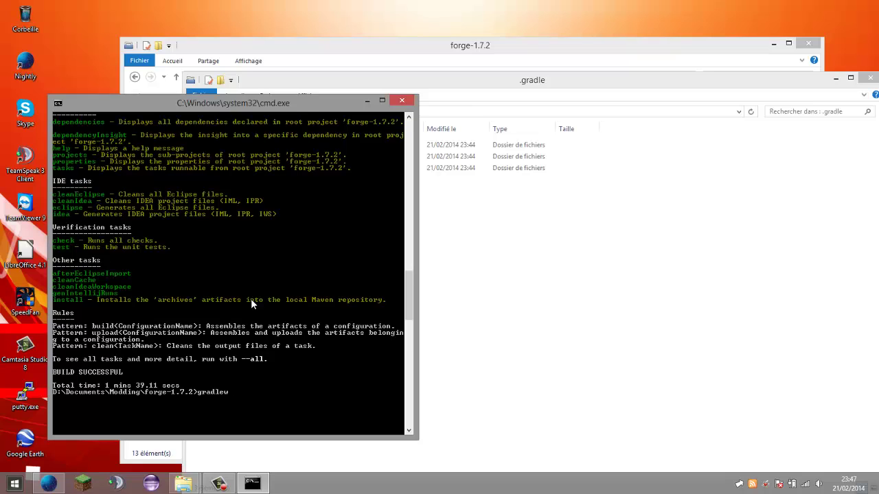
pyautogui.write('setupDecompWorkspace')
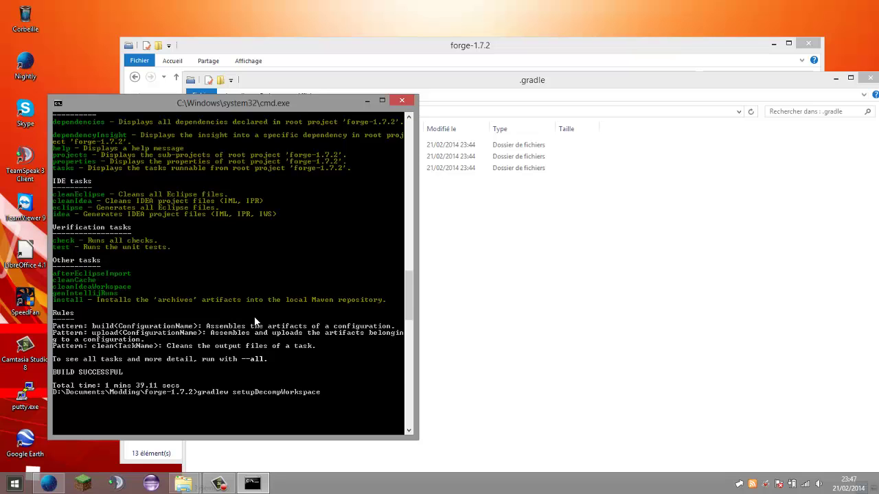
pyautogui.scroll(5, 242, 343)
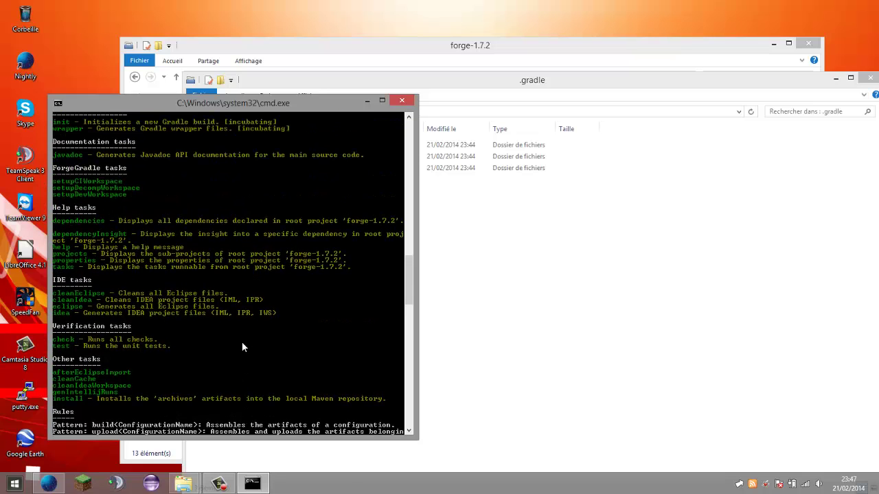
pyautogui.scroll(-4, 242, 346)
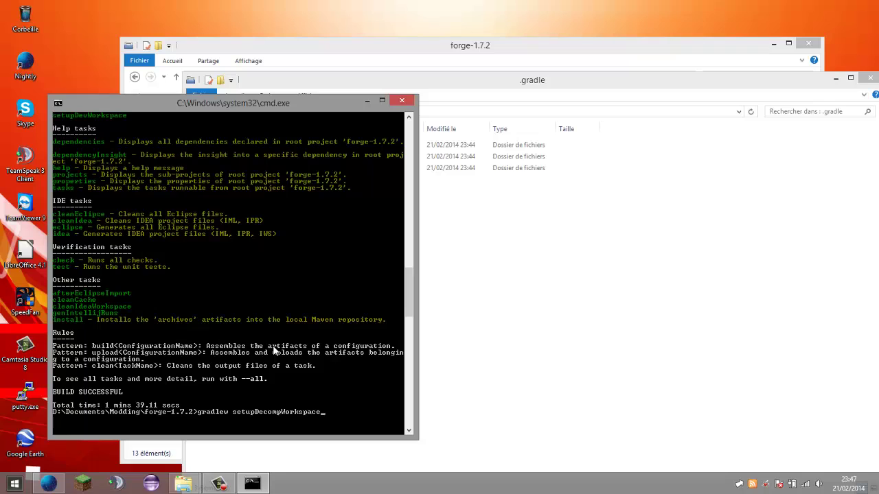
pyautogui.write('eclis')
pyautogui.press('BackSpace')
pyautogui.press('BackSpace')
pyautogui.press('BackSpace')
pyautogui.press('BackSpace')
pyautogui.press('Return')
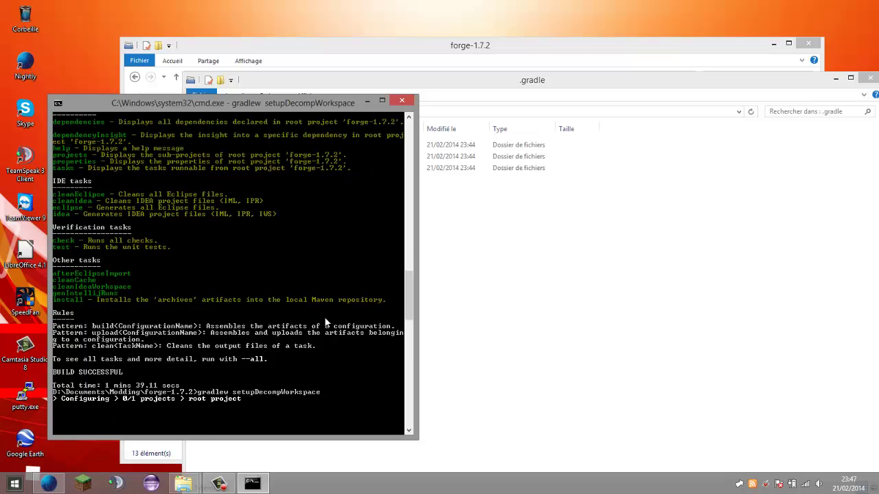
pyautogui.click(538, 248)
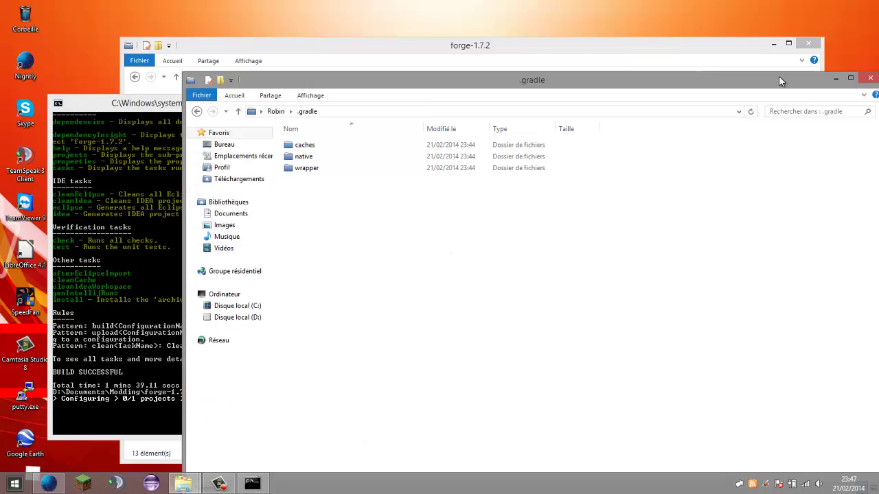
pyautogui.moveTo(786, 77); pyautogui.dragTo(752, 76)
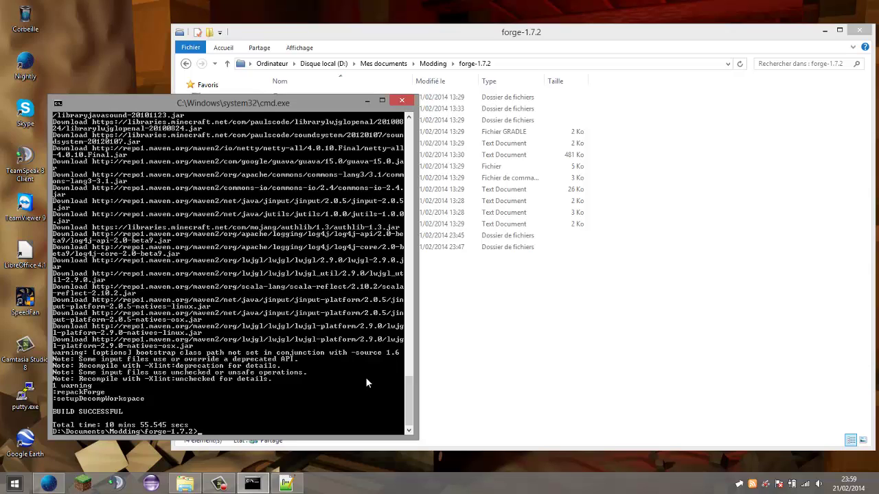
# - Recall the previous gradlew command, replace its task with eclipse, and run gradlew eclipse
pyautogui.press('Up')
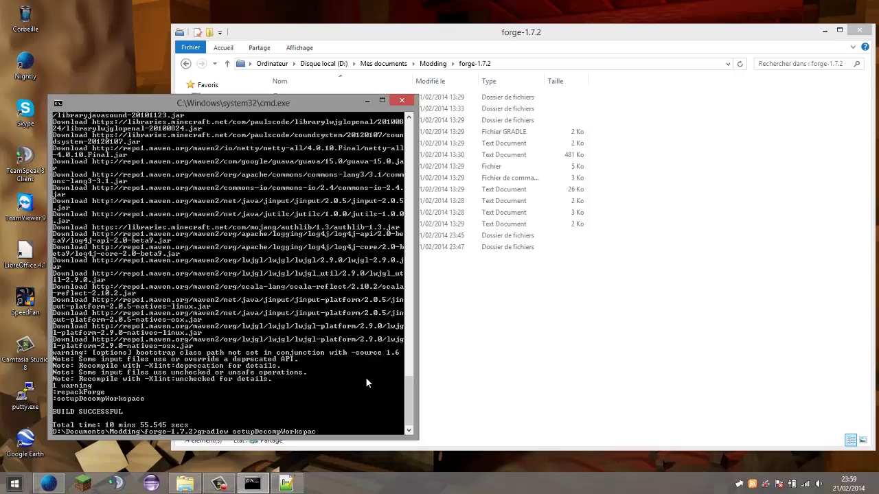
pyautogui.press('BackSpace')
pyautogui.press('BackSpace')
pyautogui.press('BackSpace')
pyautogui.press('BackSpace')
pyautogui.press('BackSpace')
pyautogui.press('BackSpace')
pyautogui.press('BackSpace')
pyautogui.press('BackSpace')
pyautogui.press('BackSpace')
pyautogui.press('BackSpace')
pyautogui.press('BackSpace')
pyautogui.press('BackSpace')
pyautogui.press('BackSpace')
pyautogui.press('BackSpace')
pyautogui.press('BackSpace')
pyautogui.press('BackSpace')
pyautogui.press('BackSpace')
pyautogui.write('eclipse')
pyautogui.press('Return')
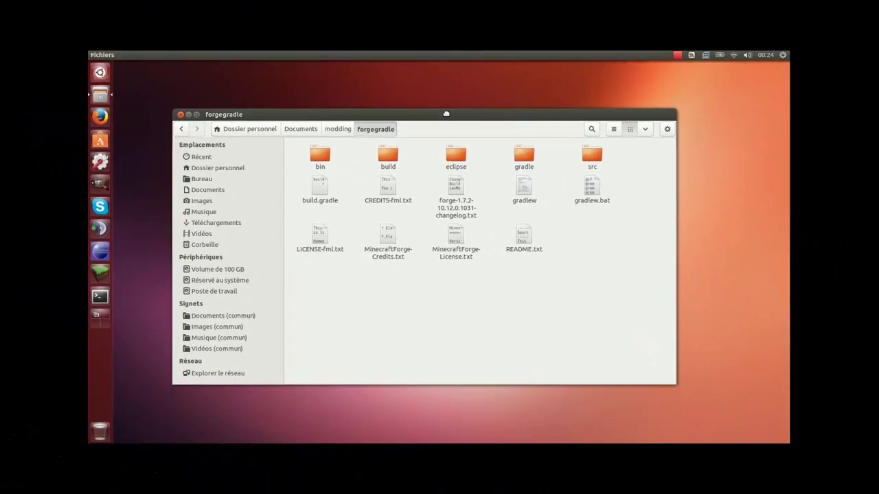
# - Open a terminal in the forgegradle folder on Ubuntu, and reposition and widen its window
pyautogui.rightClick(405, 308)
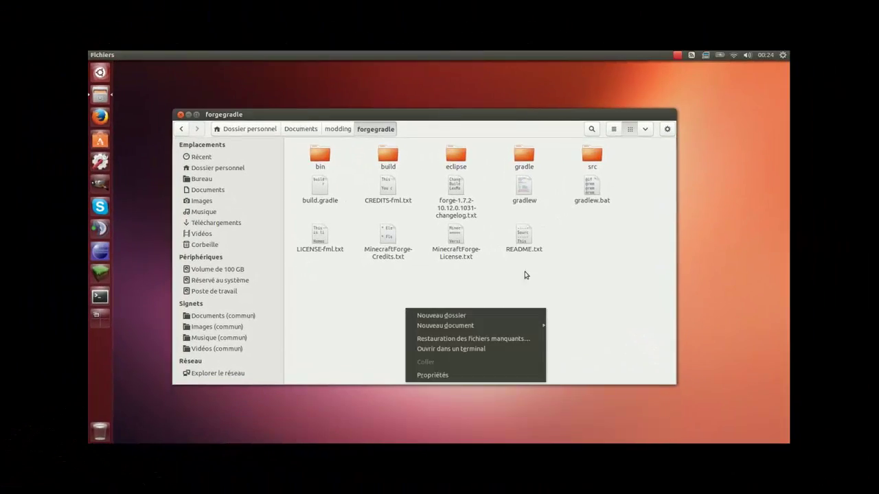
pyautogui.click(471, 350)
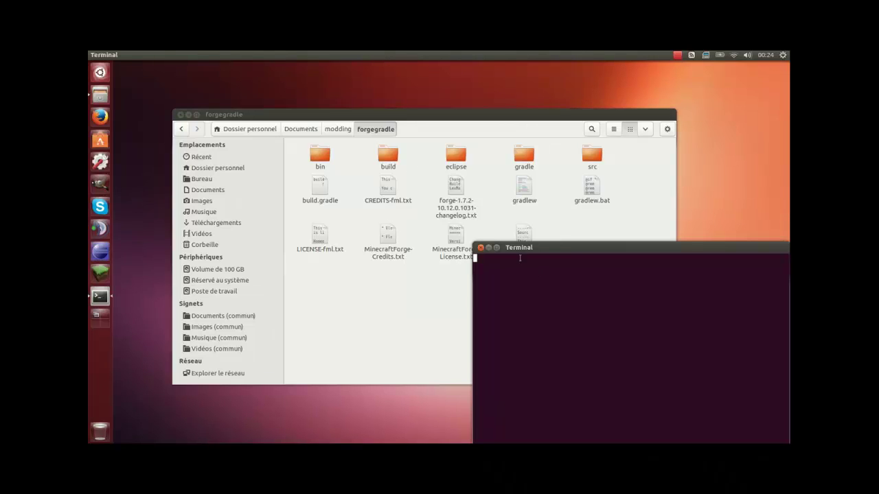
pyautogui.moveTo(549, 249); pyautogui.dragTo(383, 197)
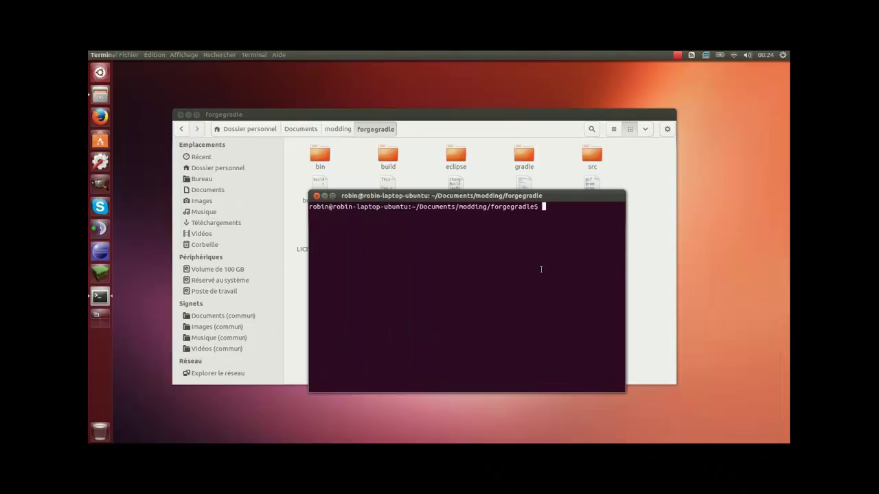
pyautogui.moveTo(630, 283); pyautogui.dragTo(728, 282)
# - Write out the Linux command ./gradlew setupDecompWorkspace without running it, clear the line, and exit the terminal
pyautogui.write('./')
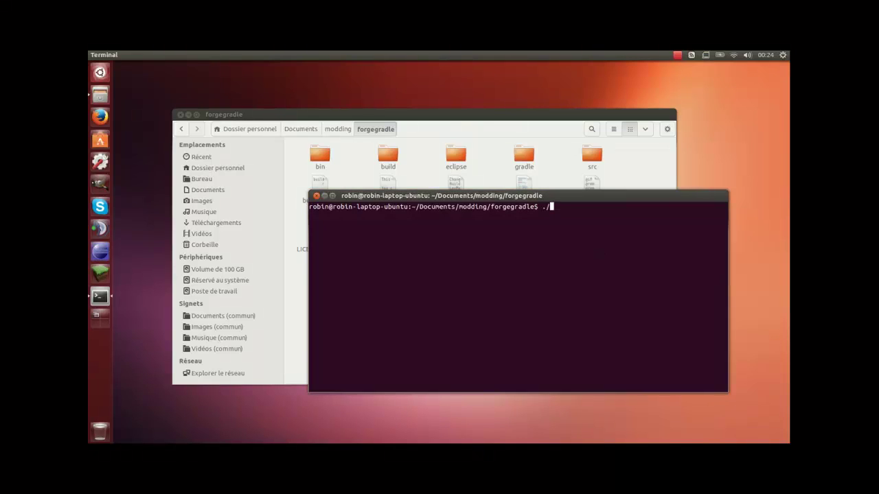
pyautogui.write('gradlew setupDecompW')
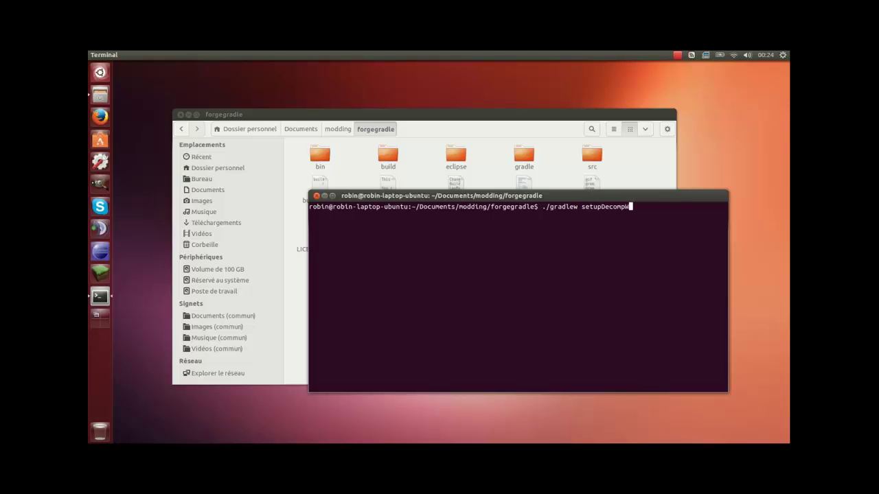
pyautogui.write('orkspace eclips')
pyautogui.press('BackSpace')
pyautogui.press('BackSpace')
pyautogui.press('BackSpace')
pyautogui.press('BackSpace')
pyautogui.press('BackSpace')
pyautogui.press('BackSpace')
pyautogui.press('BackSpace')
pyautogui.press('BackSpace')
pyautogui.press('BackSpace')
pyautogui.press('BackSpace')
pyautogui.press('BackSpace')
pyautogui.press('BackSpace')
pyautogui.press('BackSpace')
pyautogui.press('BackSpace')
pyautogui.press('BackSpace')
pyautogui.press('BackSpace')
pyautogui.press('BackSpace')
pyautogui.press('BackSpace')
pyautogui.press('BackSpace')
pyautogui.press('BackSpace')
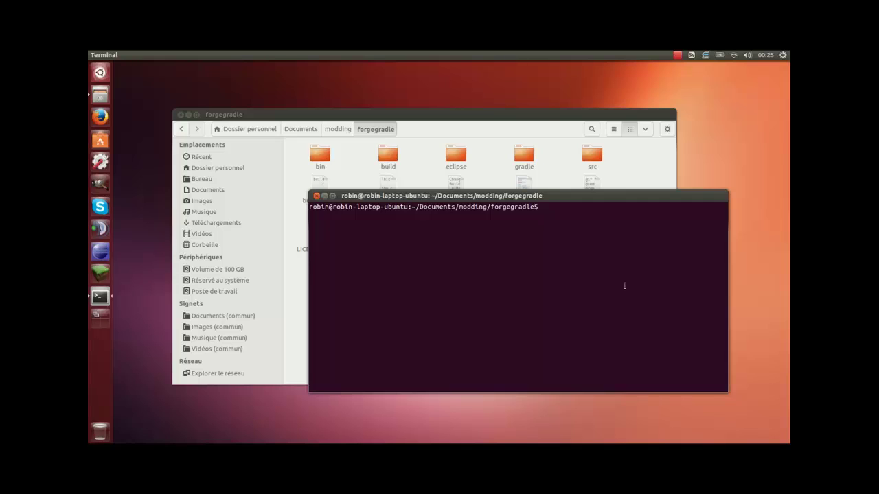
pyautogui.write('exit')
pyautogui.press('Return')
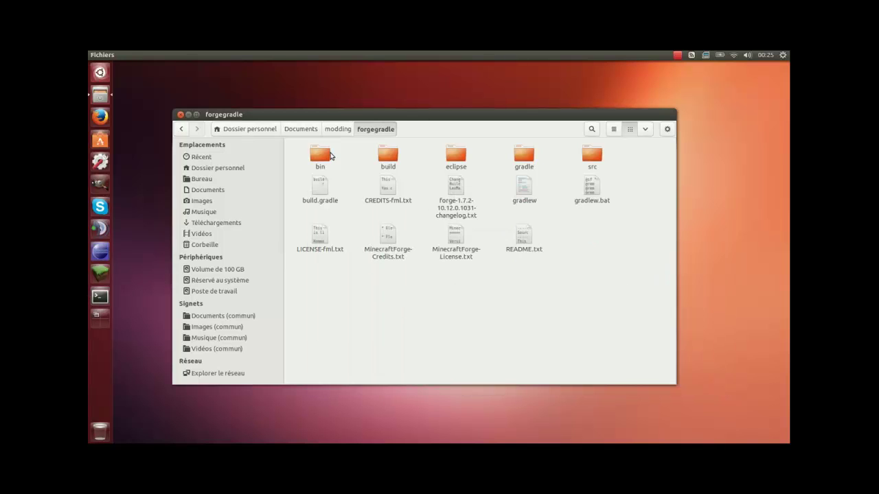
# - Go up to the modding folder, open a new terminal, and change its directory to Documents/modding/forgegradle using the folder's dropped path
pyautogui.click(339, 130)
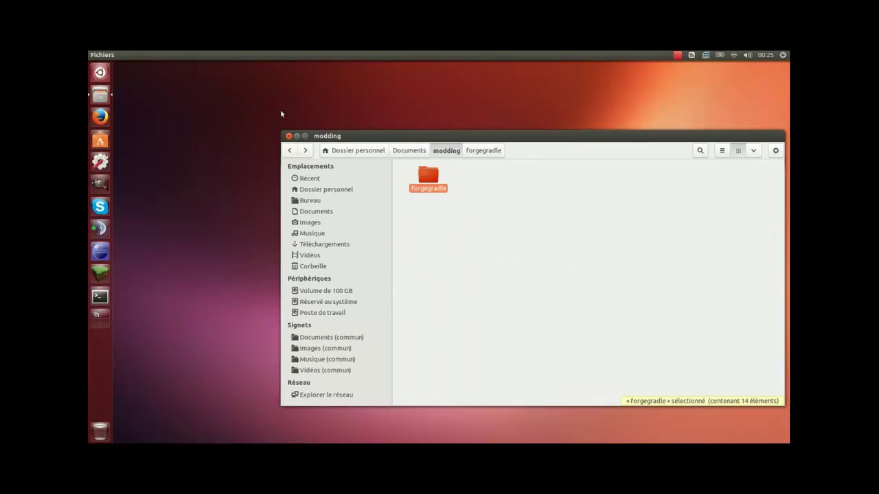
pyautogui.click(90, 75)
pyautogui.click(90, 76)
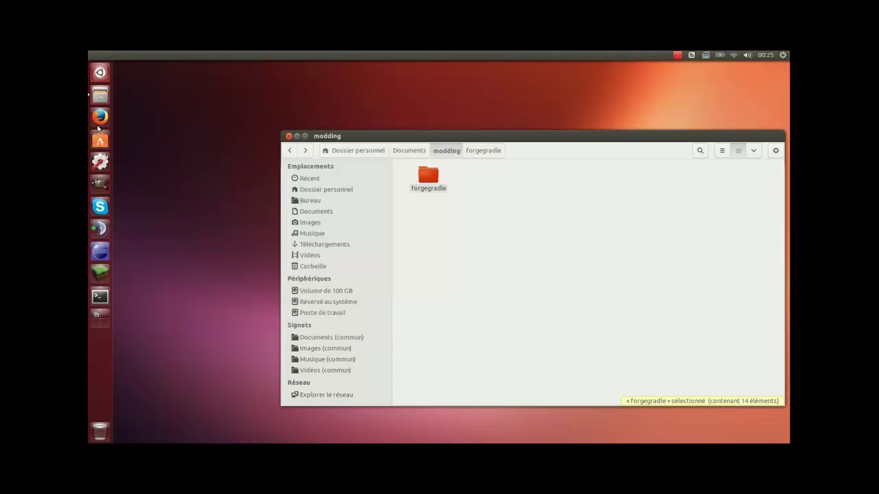
pyautogui.click(93, 297)
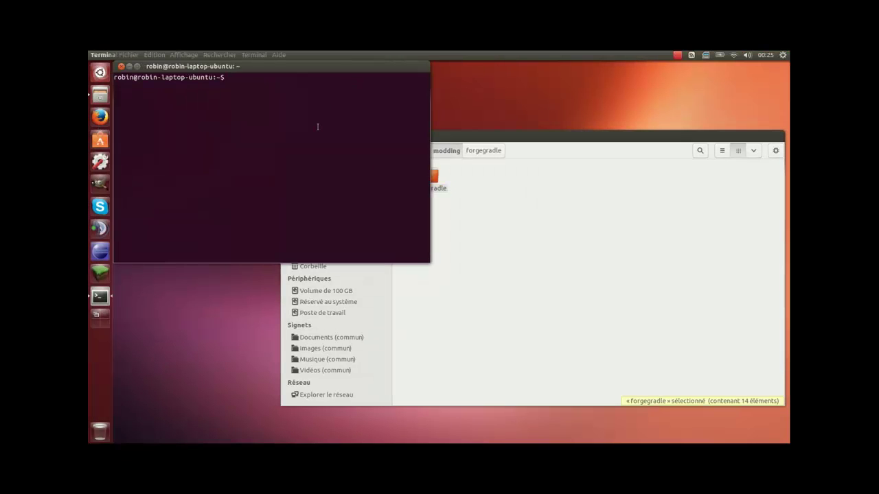
pyautogui.write('cd')
pyautogui.click(691, 273)
pyautogui.moveTo(428, 175); pyautogui.dragTo(247, 155)
pyautogui.click(248, 155)
pyautogui.press('Return')
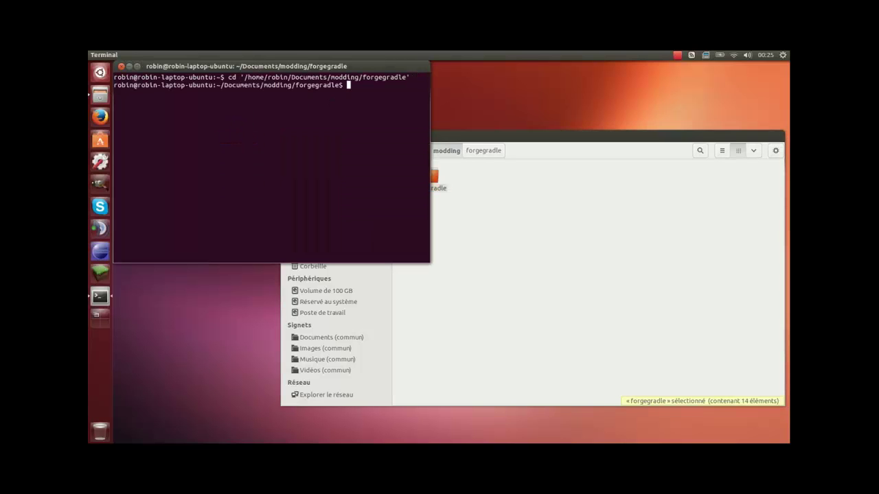
pyautogui.write('./gradlew d')
pyautogui.press('BackSpace')
pyautogui.write('se')
pyautogui.press('BackSpace')
pyautogui.press('BackSpace')
pyautogui.press('BackSpace')
pyautogui.press('BackSpace')
pyautogui.press('BackSpace')
pyautogui.press('BackSpace')
pyautogui.press('BackSpace')
pyautogui.press('BackSpace')
pyautogui.press('BackSpace')
pyautogui.press('BackSpace')
pyautogui.press('BackSpace')
pyautogui.press('BackSpace')
pyautogui.click(460, 134)
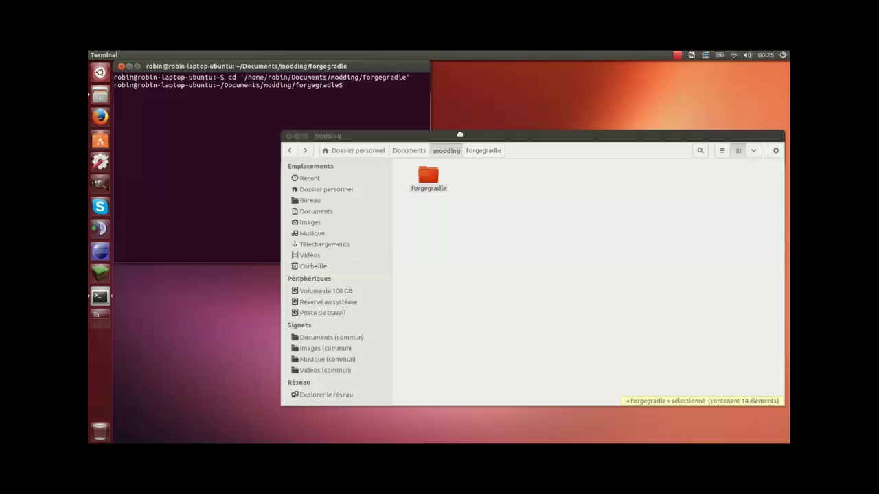
pyautogui.moveTo(459, 135); pyautogui.dragTo(430, 142)
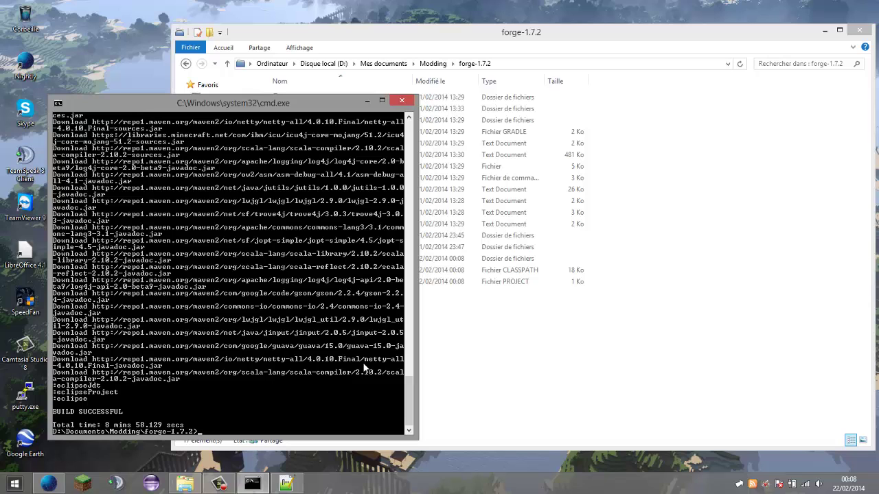
# - View the files generated in the forge-1.7.2 folder on Windows, and return to the command window
pyautogui.click(480, 373)
pyautogui.moveTo(414, 333); pyautogui.dragTo(471, 346)
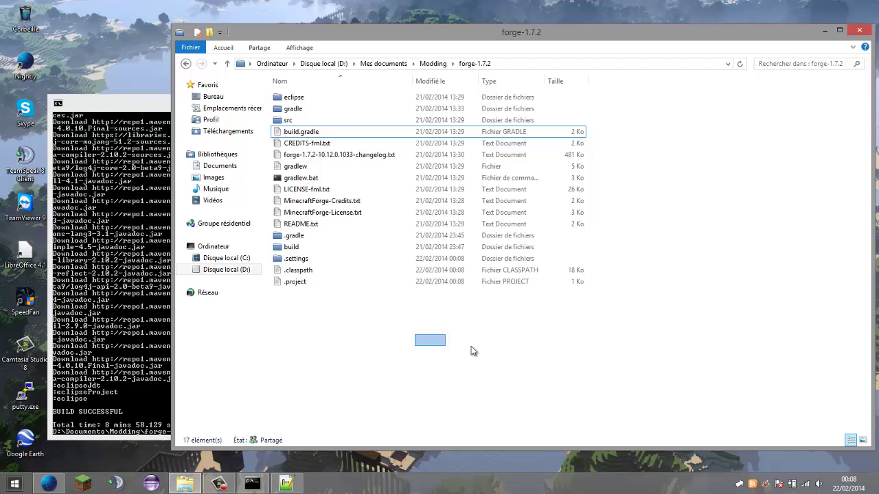
pyautogui.click(163, 422)
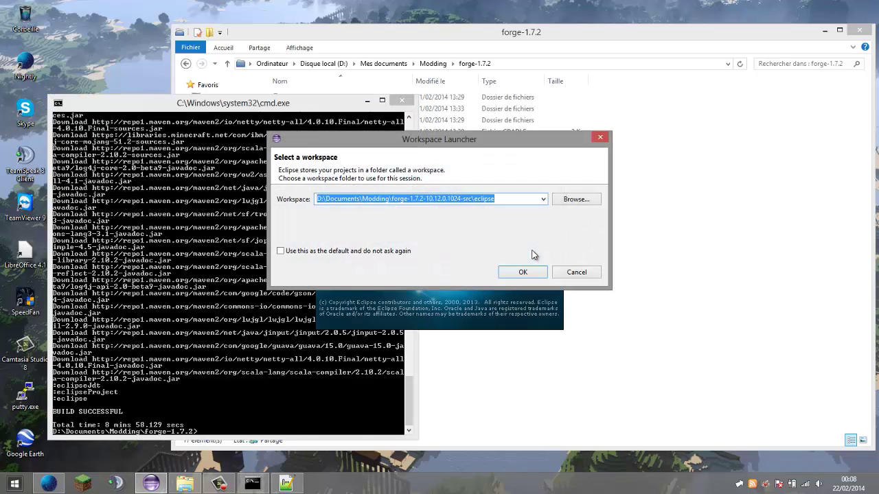
# - Launch Eclipse with its workspace set to the eclipse folder inside Modding\forge-1.7.2
pyautogui.click(572, 199)
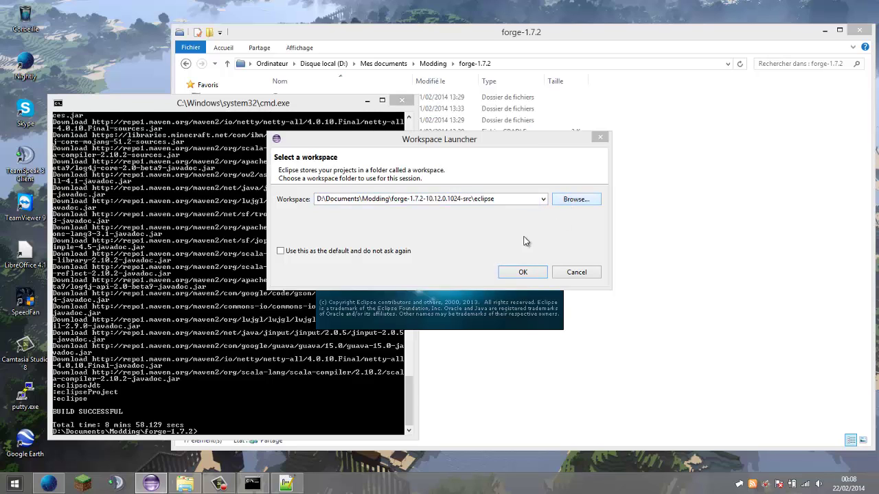
pyautogui.moveTo(525, 253)
pyautogui.mouseDown()
pyautogui.moveTo(522, 304)
pyautogui.moveTo(517, 247)
pyautogui.mouseUp()
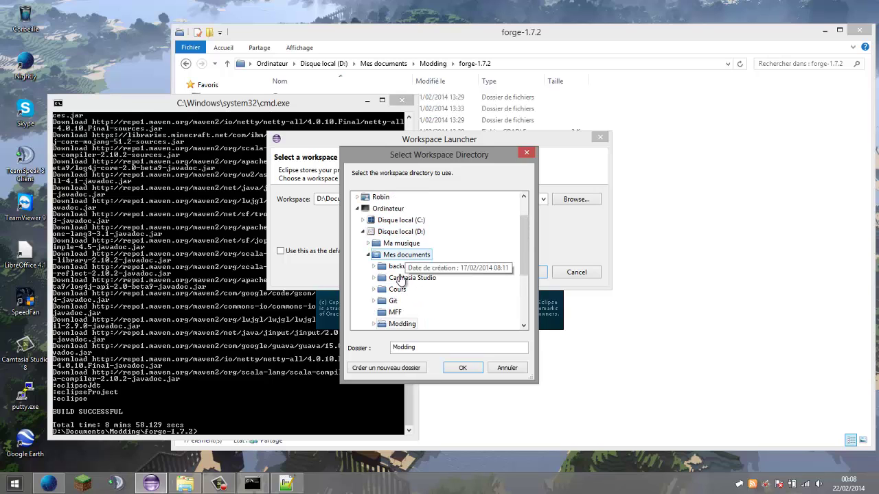
pyautogui.scroll(-2, 529, 256)
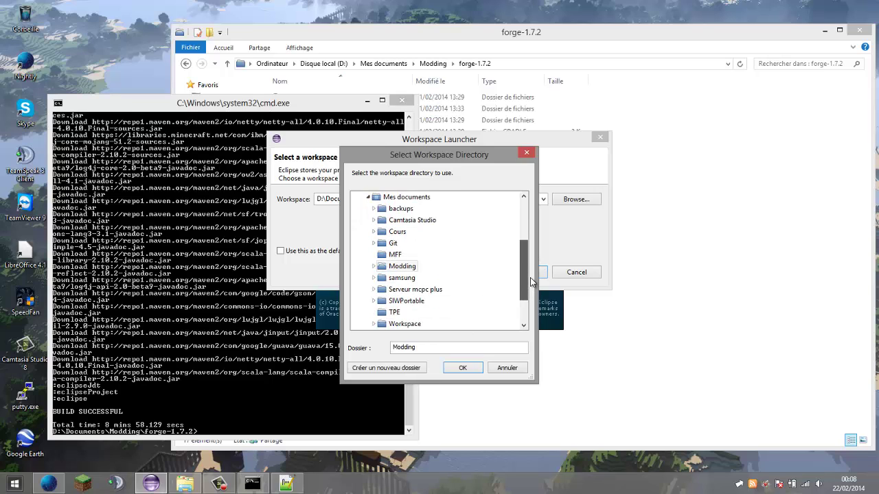
pyautogui.doubleClick(402, 267)
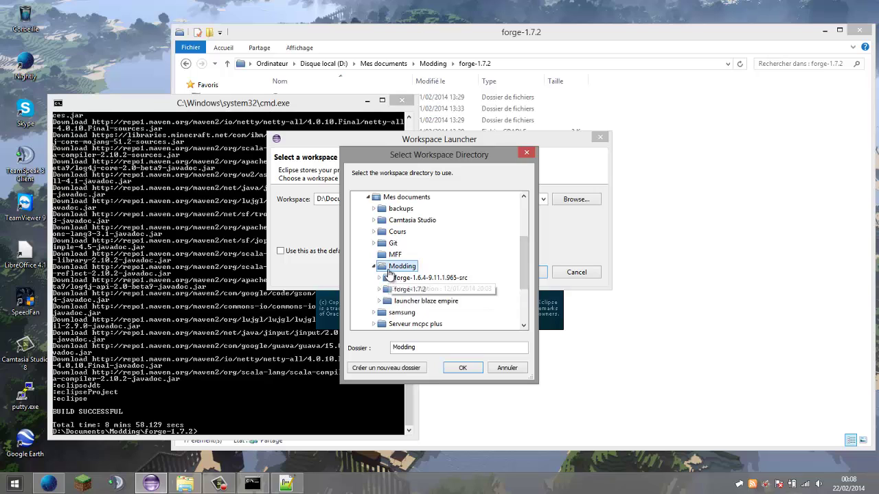
pyautogui.doubleClick(415, 289)
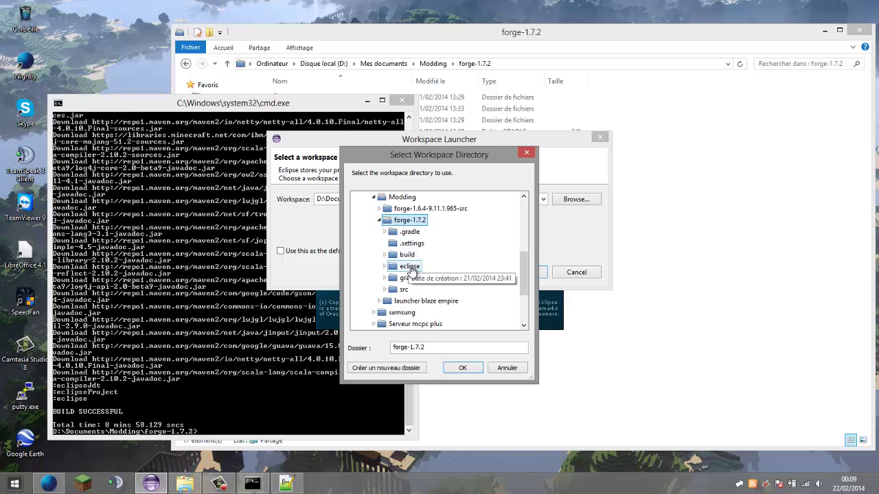
pyautogui.doubleClick(408, 266)
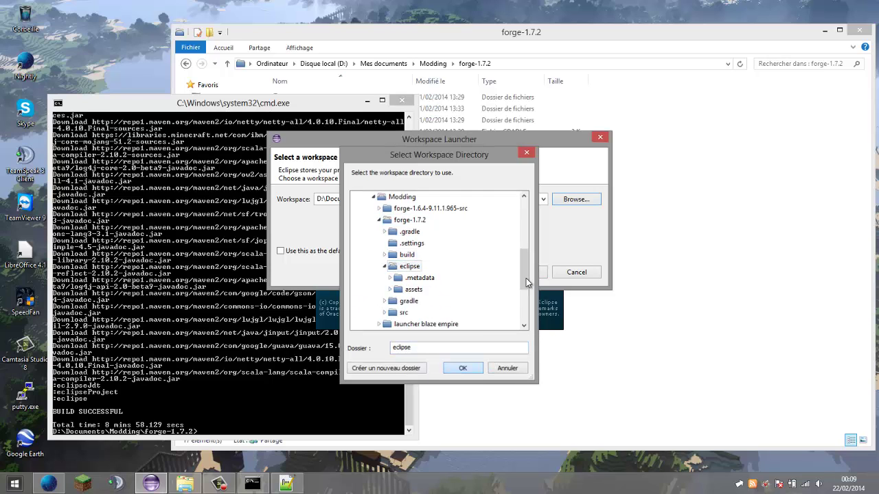
pyautogui.click(468, 367)
pyautogui.click(520, 283)
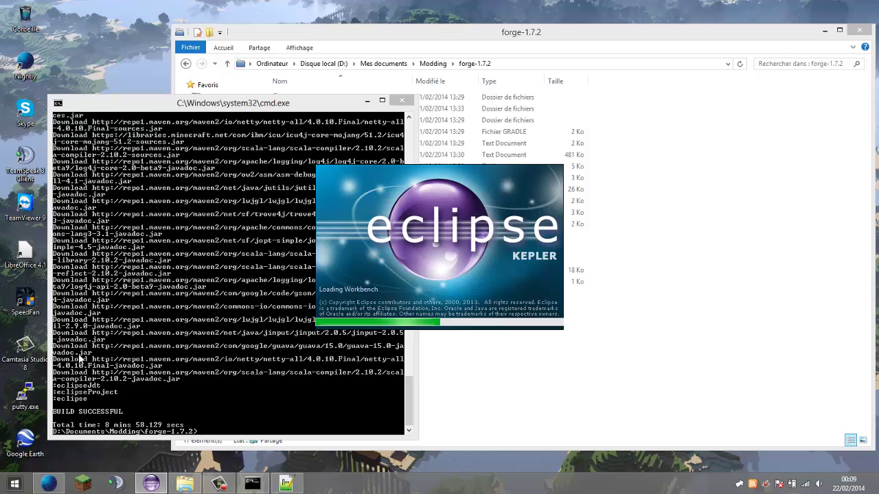
# - Write out the command gradlew --refresh-dependencies --debug without running it, clear the line, and exit the command window
pyautogui.click(182, 345)
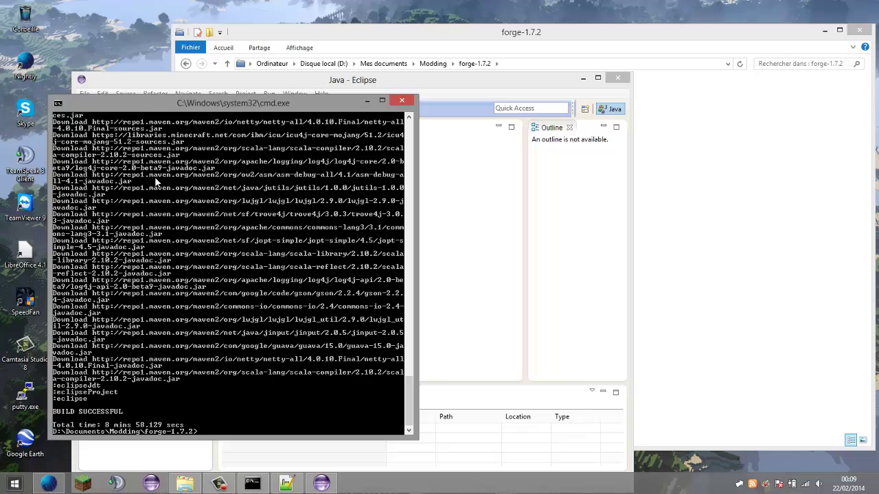
pyautogui.press('Up')
pyautogui.write('resh-dependencies --debug')
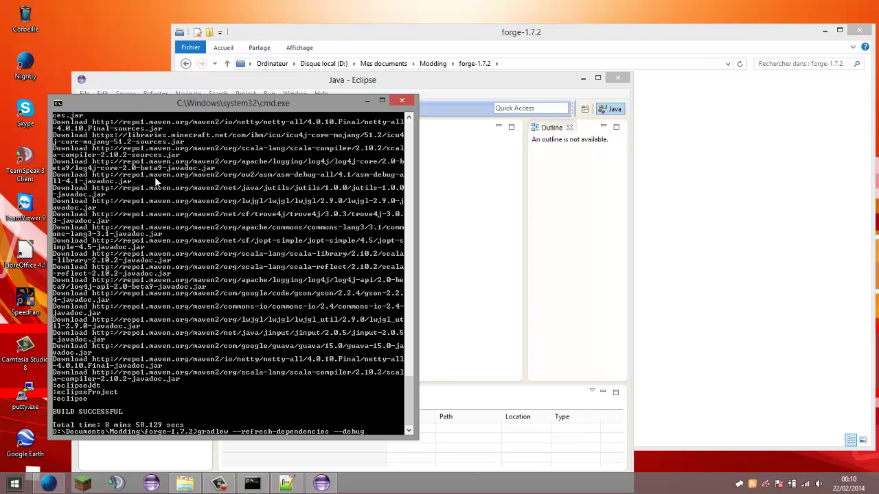
pyautogui.press('BackSpace')
pyautogui.press('BackSpace')
pyautogui.press('BackSpace')
pyautogui.press('BackSpace')
pyautogui.press('BackSpace')
pyautogui.press('BackSpace')
pyautogui.press('BackSpace')
pyautogui.press('BackSpace')
pyautogui.press('BackSpace')
pyautogui.press('BackSpace')
pyautogui.press('BackSpace')
pyautogui.press('BackSpace')
pyautogui.press('BackSpace')
pyautogui.press('BackSpace')
pyautogui.press('BackSpace')
pyautogui.press('BackSpace')
pyautogui.press('BackSpace')
pyautogui.press('BackSpace')
pyautogui.press('BackSpace')
pyautogui.press('BackSpace')
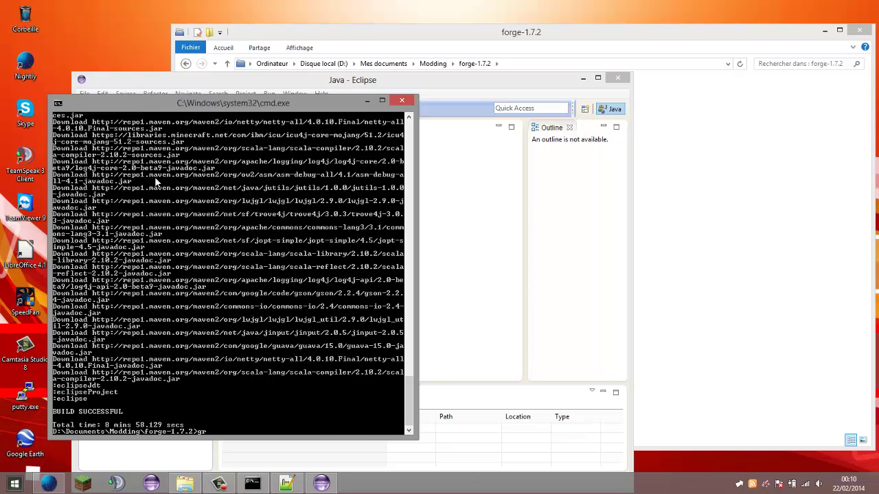
pyautogui.press('Return')
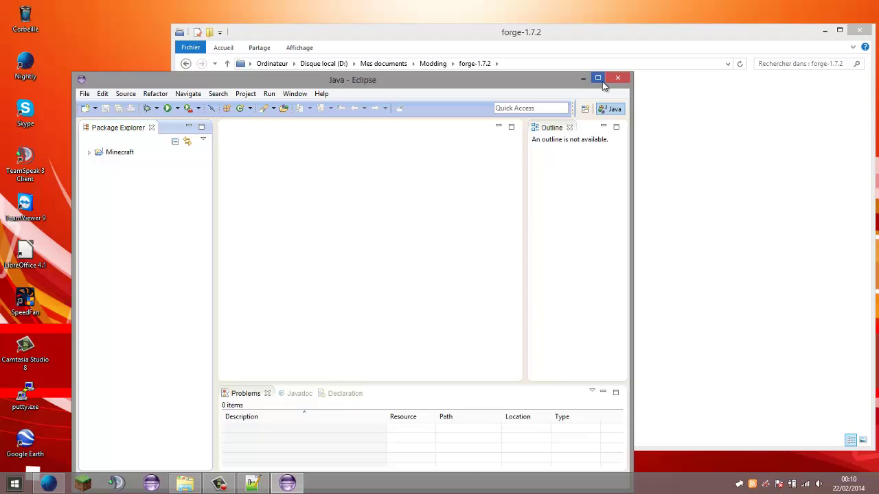
# - Maximize the Eclipse window and expand the Minecraft project with its src/main/java and src/main/resources folders
pyautogui.doubleClick(580, 83)
pyautogui.click(14, 65)
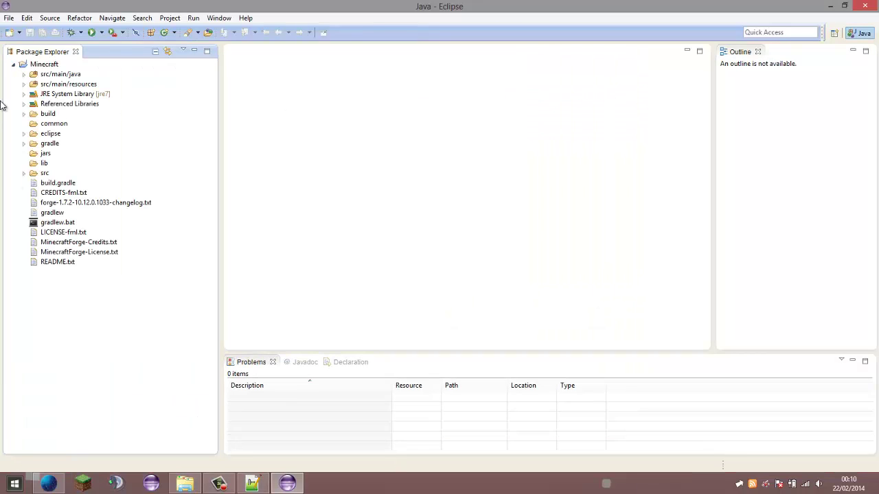
pyautogui.click(24, 74)
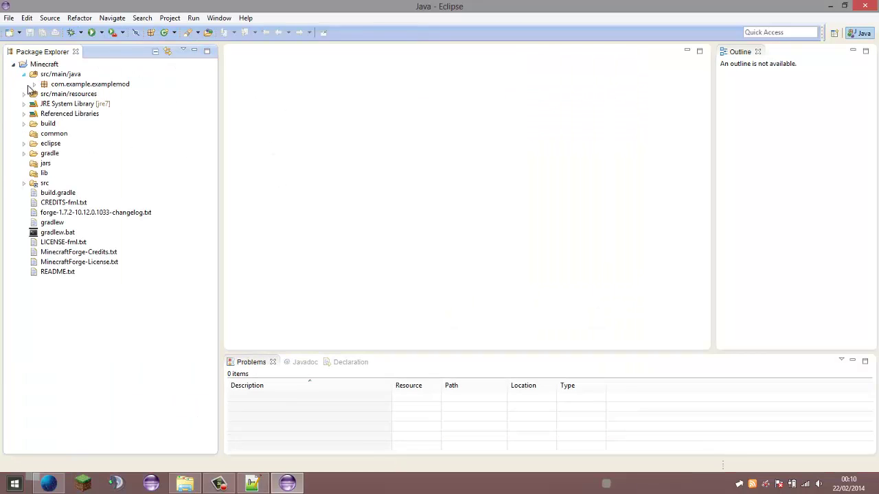
pyautogui.click(24, 94)
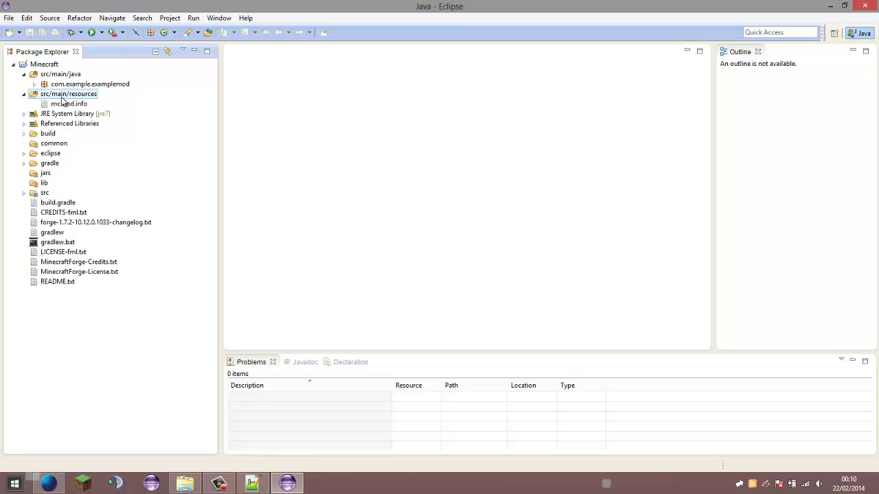
# - View ExampleMod.java from the com.example.examplemod package, close it, and collapse both source folders
pyautogui.click(53, 73)
pyautogui.click(54, 83)
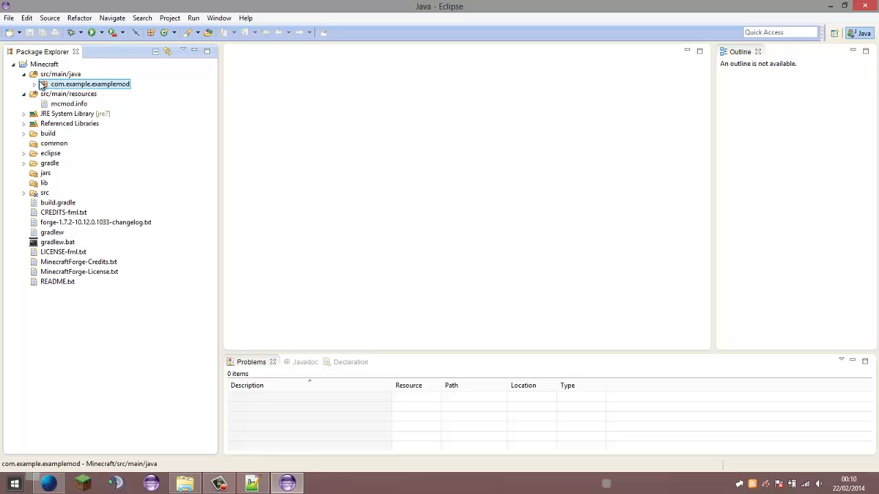
pyautogui.click(35, 84)
pyautogui.doubleClick(76, 94)
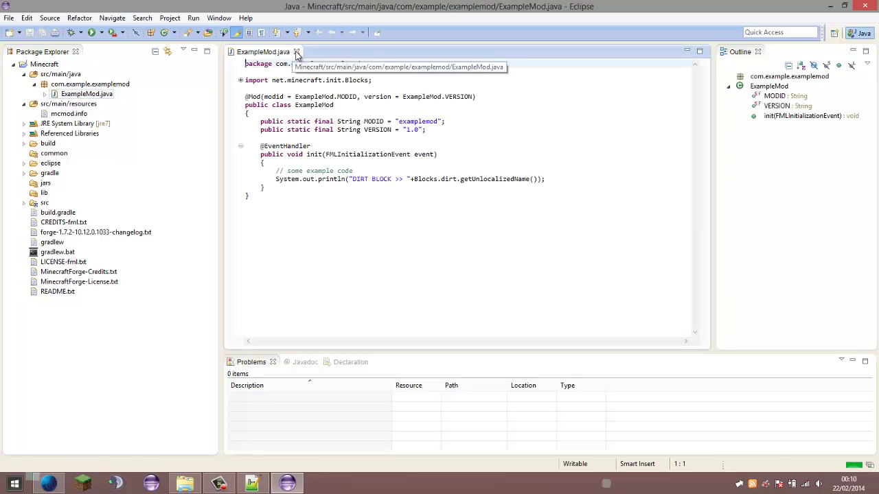
pyautogui.click(297, 53)
pyautogui.click(24, 74)
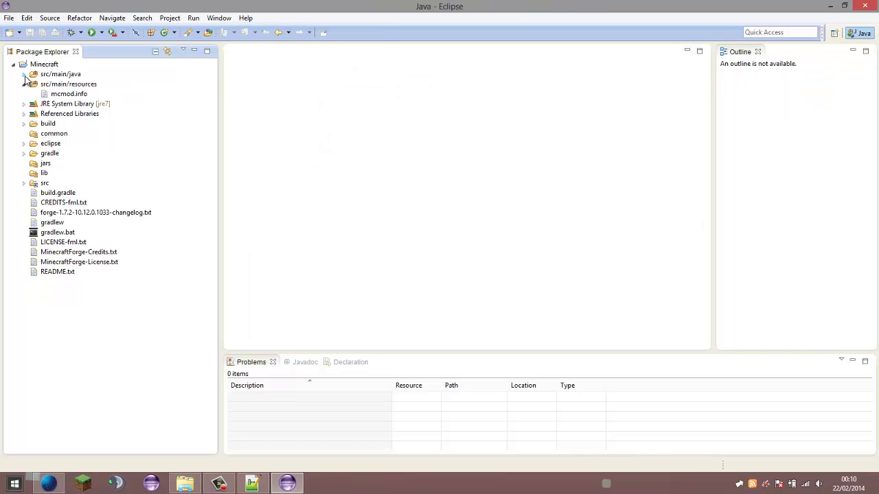
pyautogui.click(24, 84)
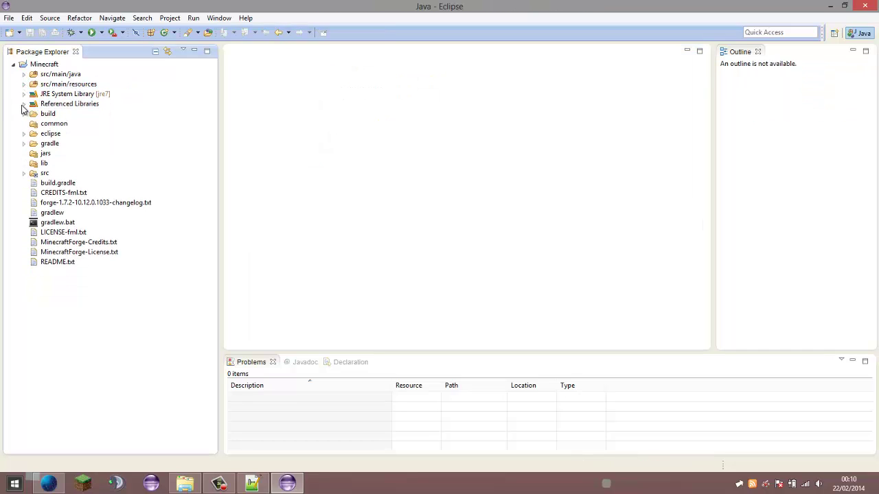
# - Open Block.class from the net.minecraft.block package of the forgeSrc-1.7.2 jar in the referenced libraries
pyautogui.click(24, 103)
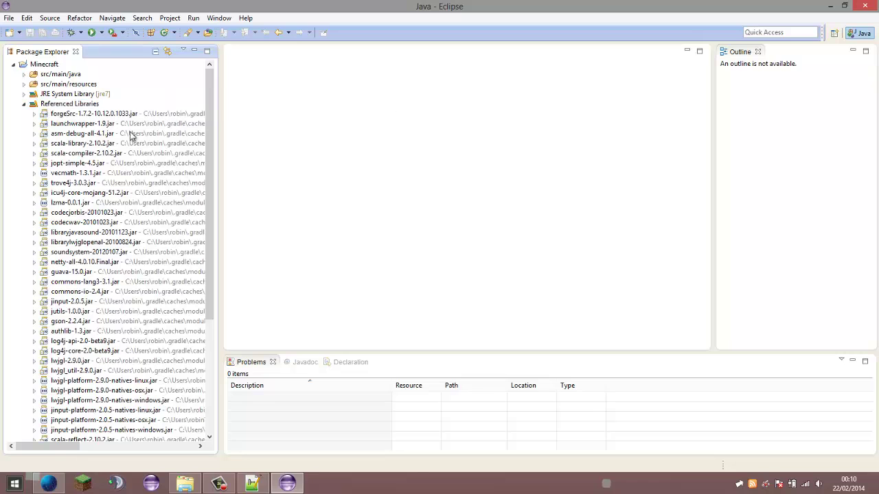
pyautogui.click(35, 113)
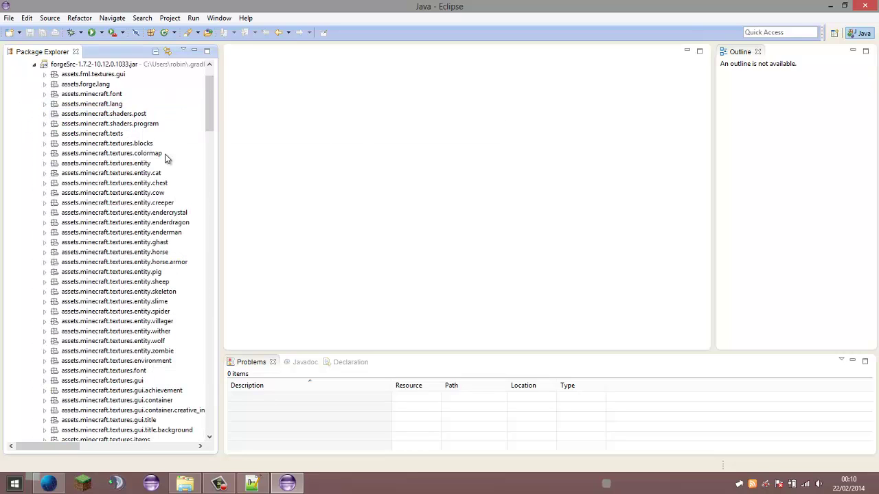
pyautogui.scroll(-20, 103, 308)
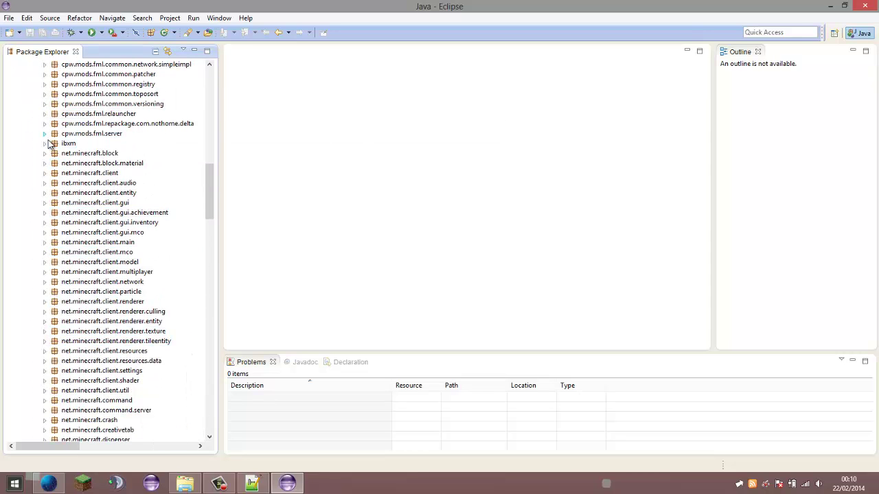
pyautogui.click(49, 153)
pyautogui.scroll(4, 39, 244)
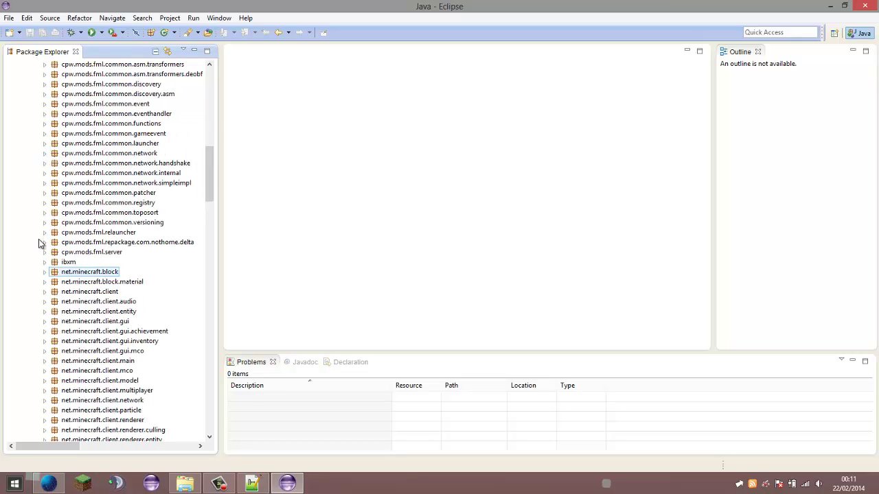
pyautogui.click(44, 272)
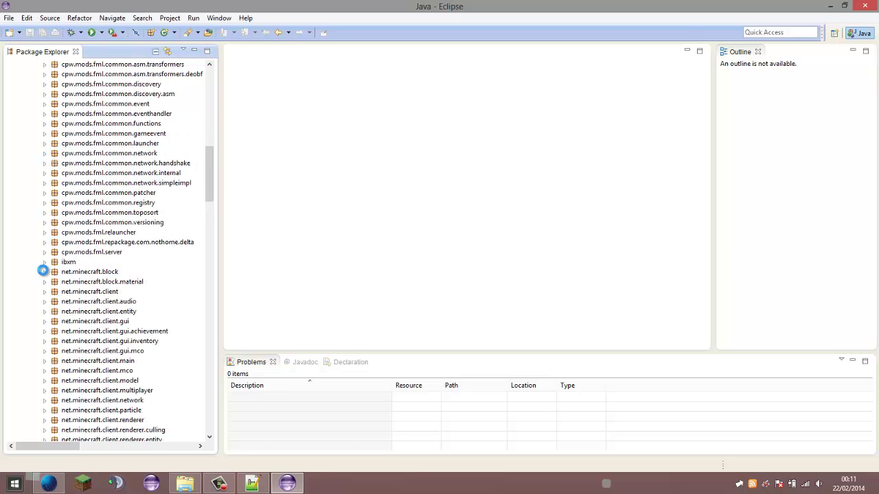
pyautogui.doubleClick(81, 74)
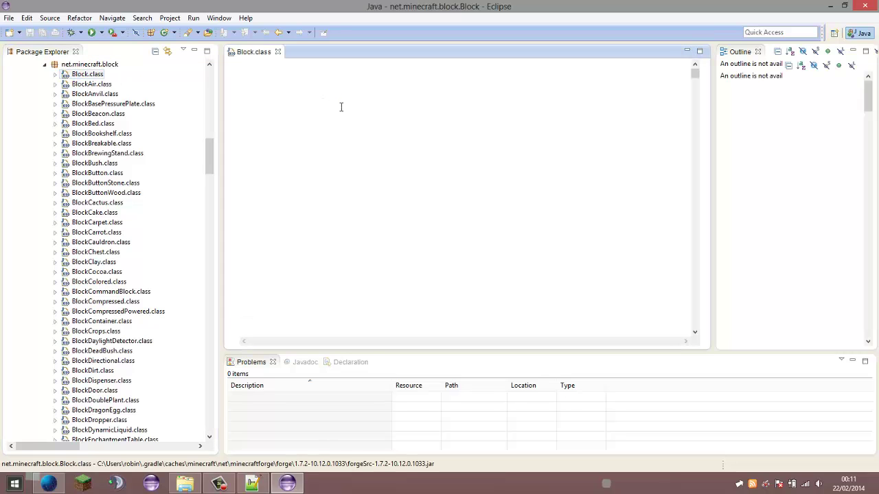
# - Examine the source of the Block class, from its imports and sound types through its block registrations and methods
pyautogui.scroll(-10, 341, 138)
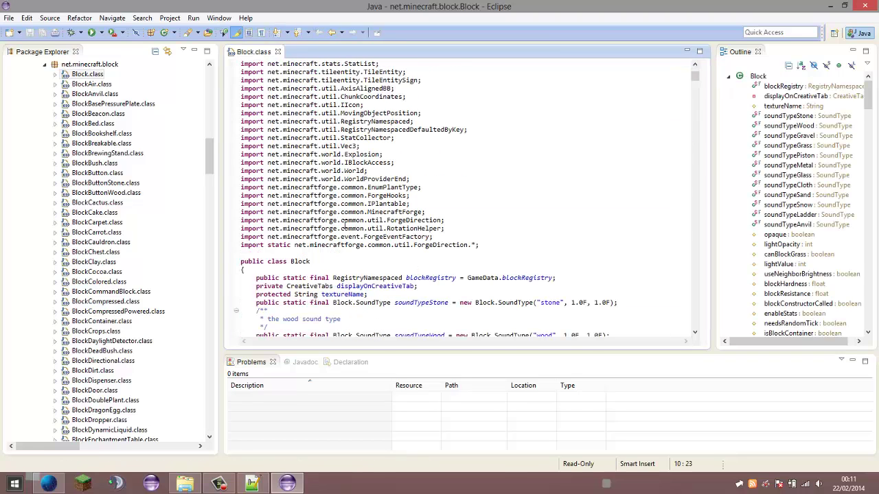
pyautogui.doubleClick(346, 220)
pyautogui.doubleClick(300, 262)
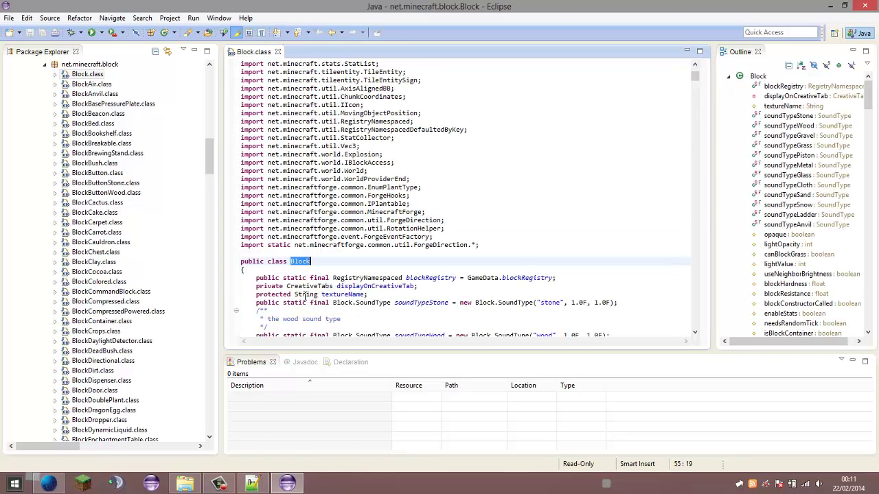
pyautogui.scroll(-4, 331, 282)
pyautogui.scroll(-10, 331, 283)
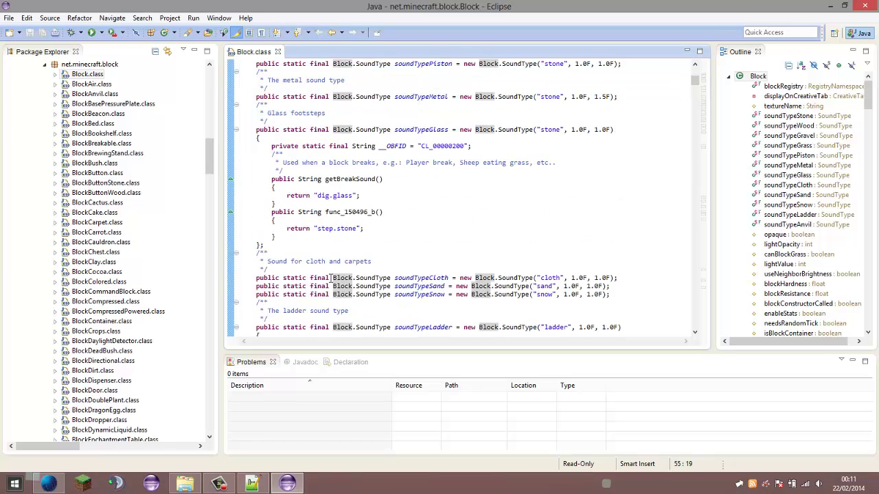
pyautogui.scroll(-5, 331, 277)
pyautogui.scroll(19, 362, 249)
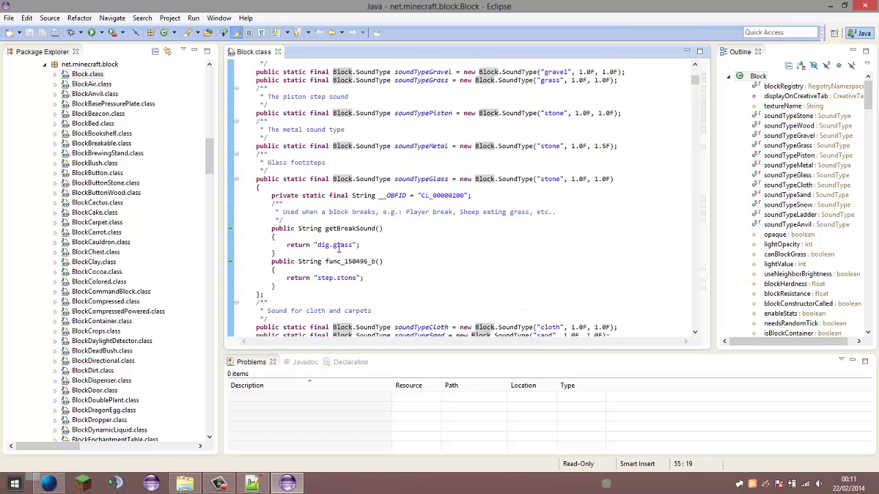
pyautogui.moveTo(362, 249); pyautogui.dragTo(242, 170)
pyautogui.click(386, 212)
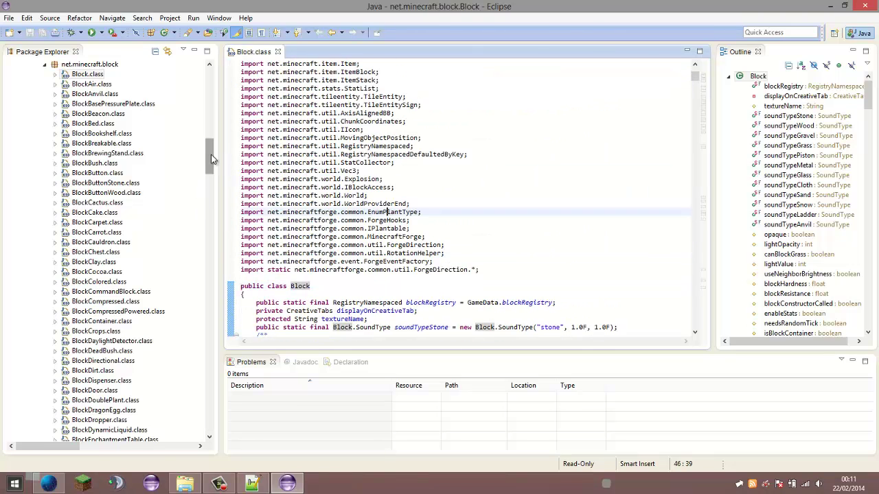
pyautogui.moveTo(211, 142); pyautogui.dragTo(211, 110)
pyautogui.click(406, 236)
pyautogui.scroll(-19, 381, 274)
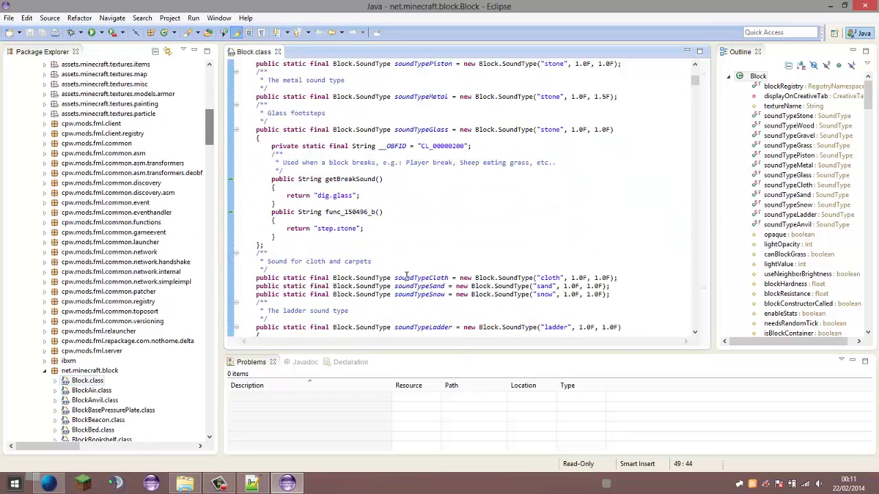
pyautogui.scroll(-20, 381, 275)
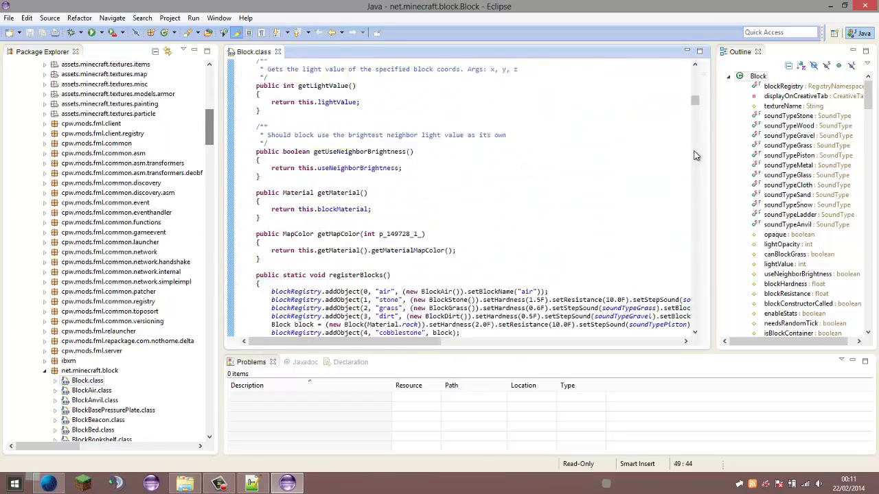
pyautogui.moveTo(695, 112); pyautogui.dragTo(691, 173)
pyautogui.click(530, 131)
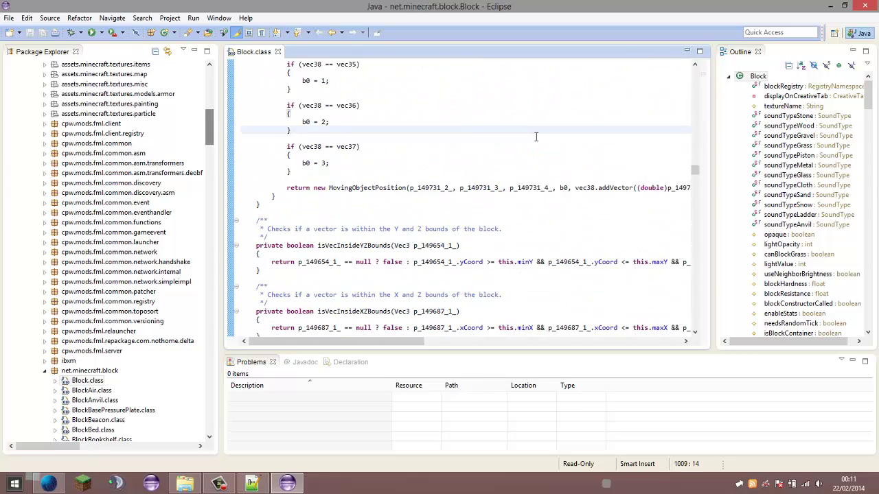
# - Search Block.class for "regis" and place the cursor in the registerBlockIcons method
pyautogui.hotkey('ctrl', 'f')
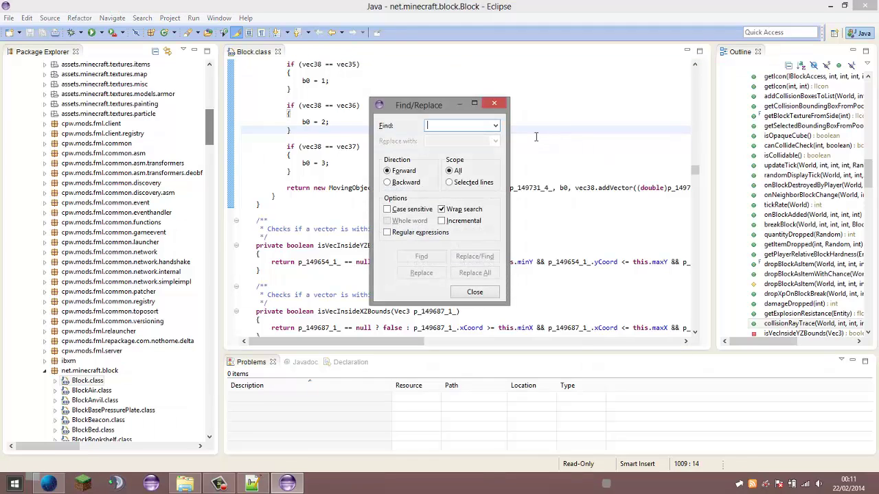
pyautogui.write('regis')
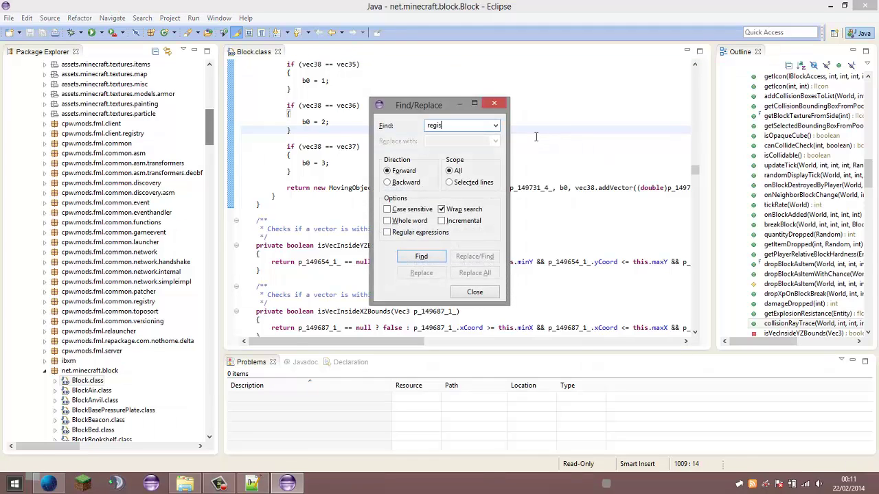
pyautogui.press('Return')
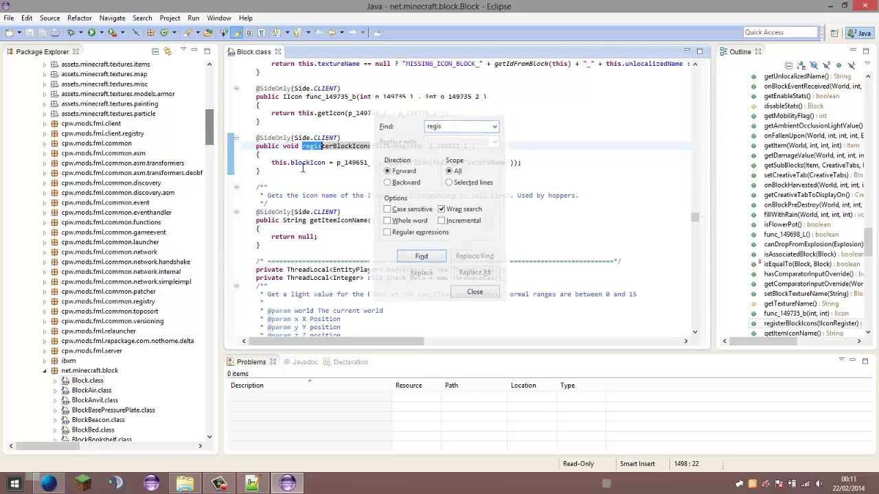
pyautogui.press('Escape')
pyautogui.click(260, 154)
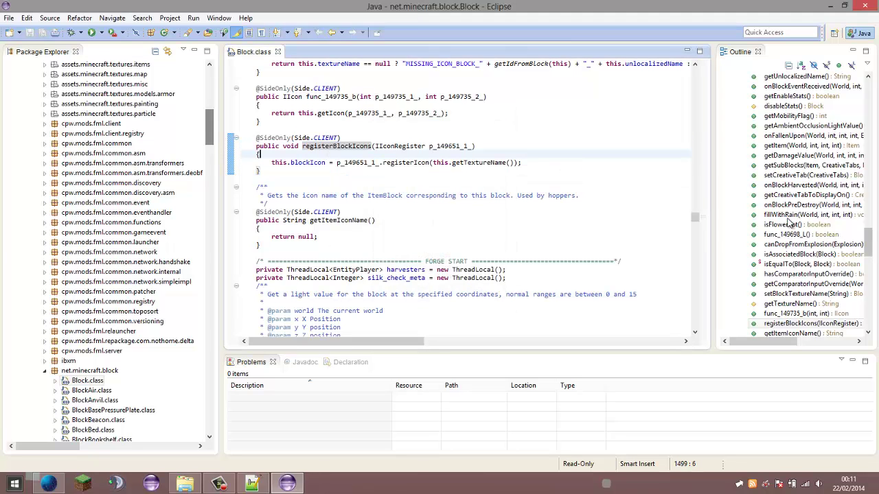
# - Return to the beginning of Block.class and collapse the forgeSrc jar in the project tree
pyautogui.moveTo(696, 212); pyautogui.dragTo(686, 62)
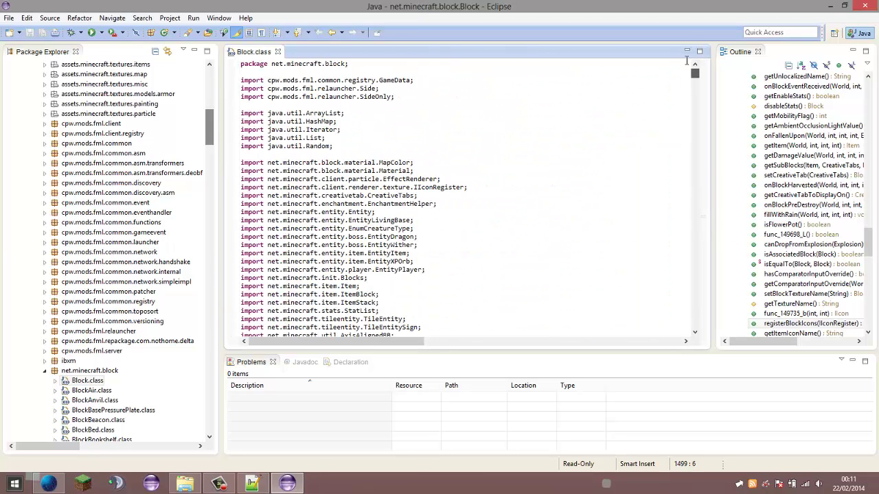
pyautogui.click(516, 105)
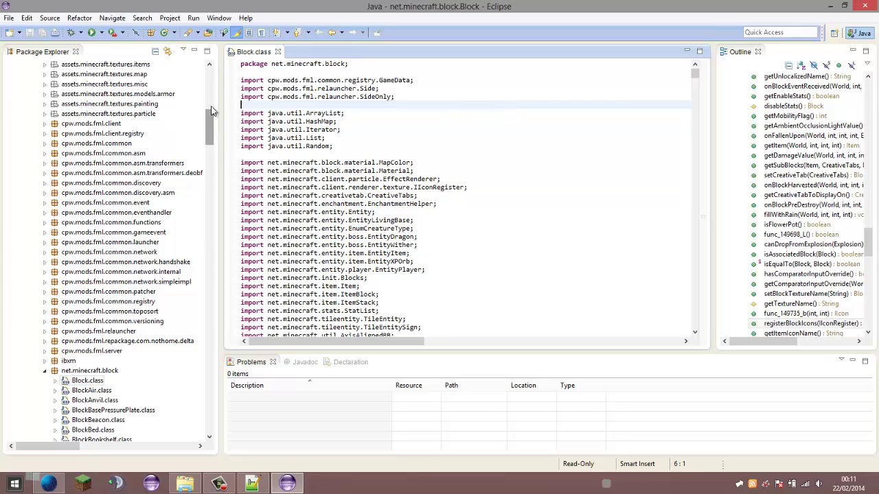
pyautogui.moveTo(209, 125); pyautogui.dragTo(210, 75)
pyautogui.click(443, 135)
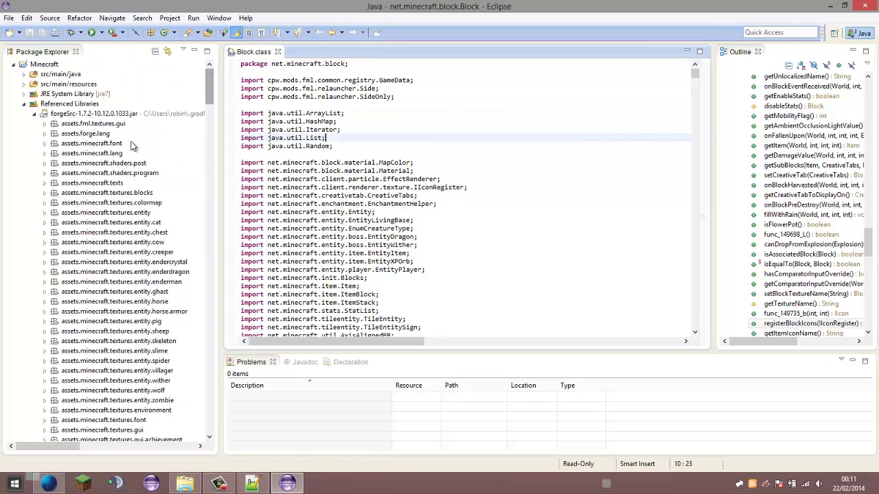
pyautogui.click(35, 115)
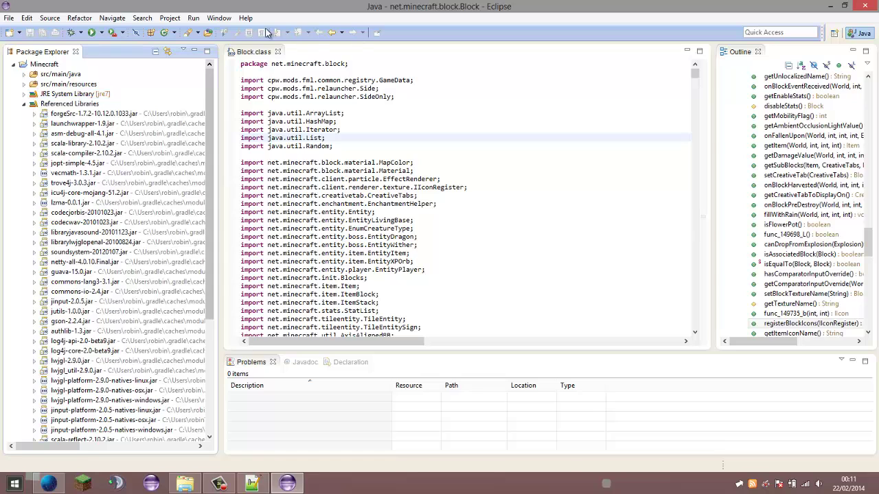
# - Set the workspace's text file encoding to UTF-8 in the general preferences
pyautogui.click(219, 18)
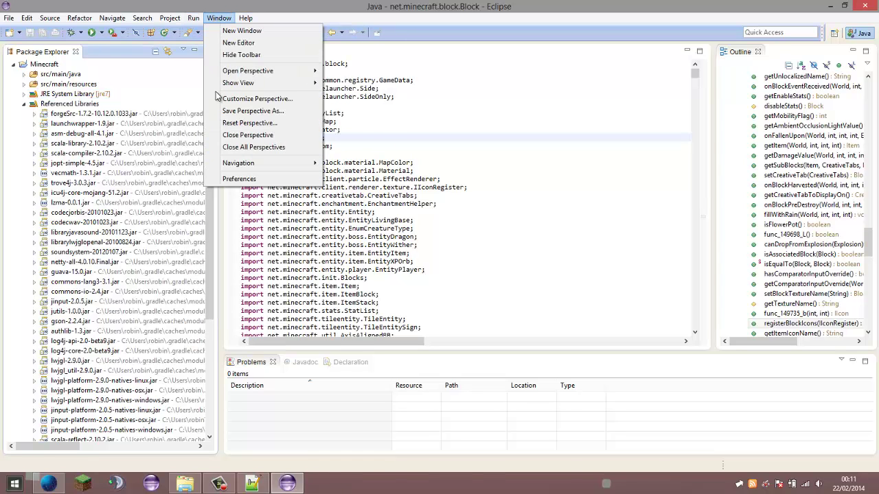
pyautogui.click(240, 180)
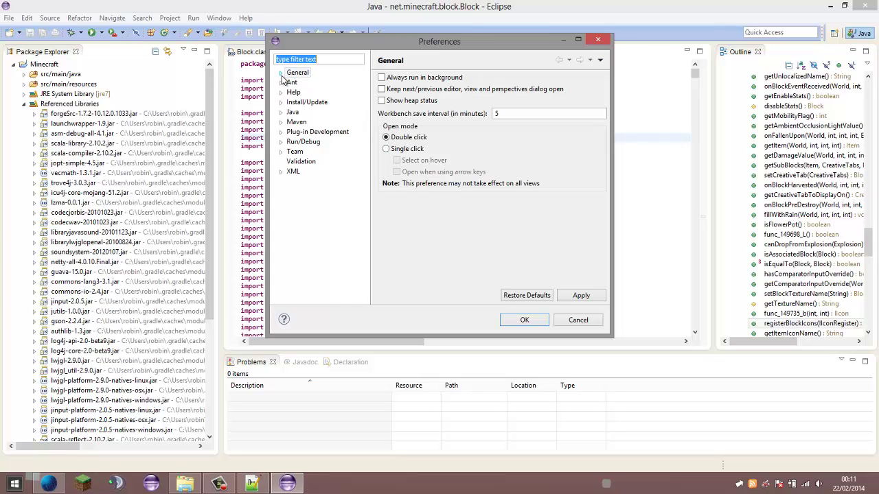
pyautogui.click(280, 73)
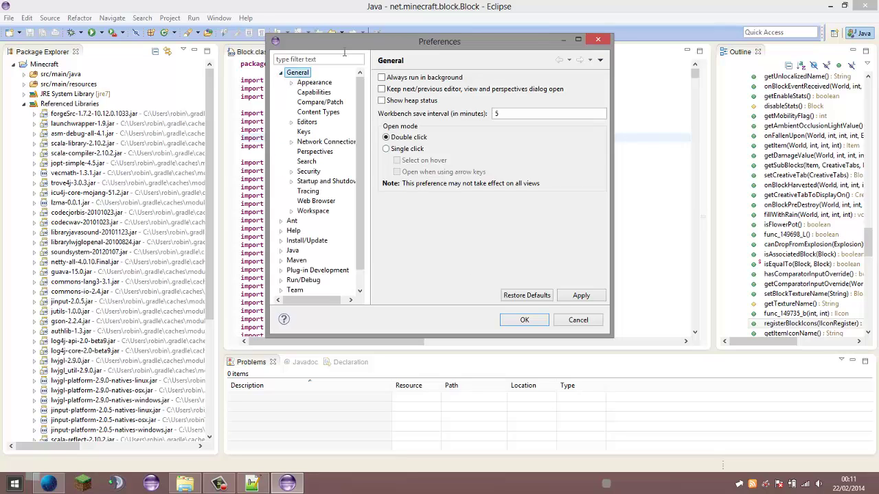
pyautogui.click(312, 211)
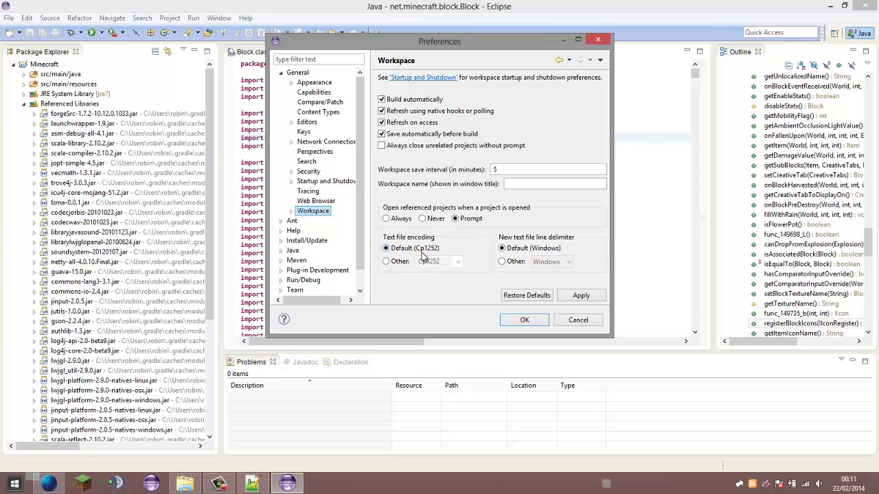
pyautogui.click(399, 264)
pyautogui.click(457, 261)
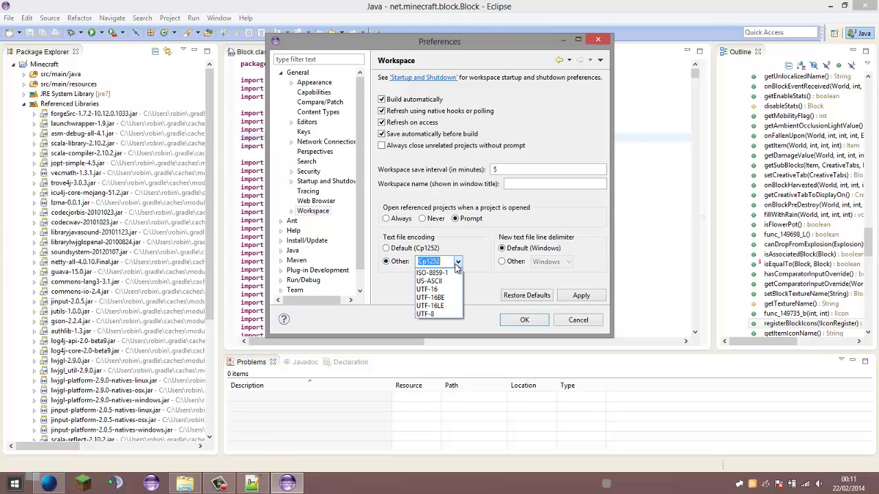
pyautogui.click(446, 314)
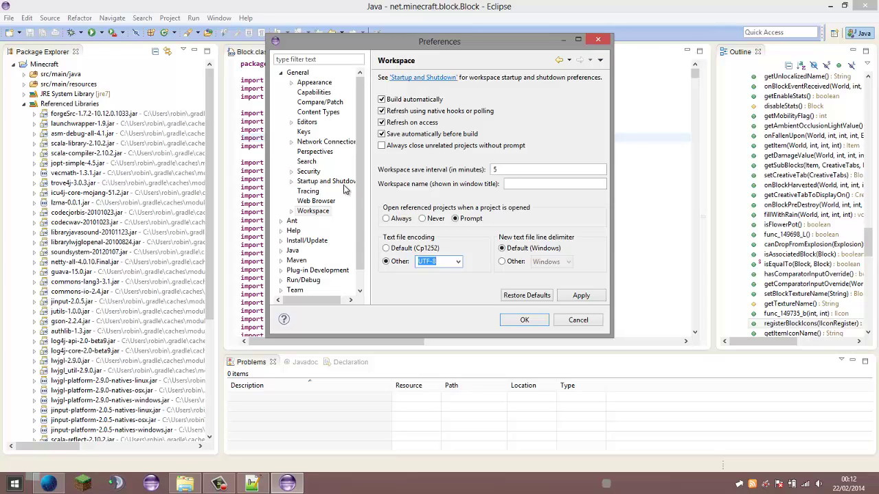
# - Enable line numbers in the text editors, recheck the workspace settings and save the preferences
pyautogui.scroll(-1, 302, 151)
pyautogui.scroll(1, 292, 134)
pyautogui.click(306, 122)
pyautogui.click(292, 123)
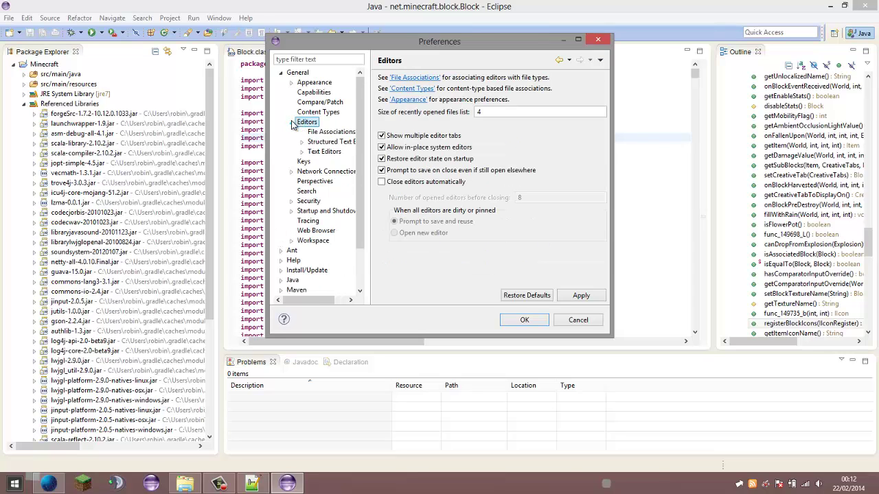
pyautogui.click(324, 152)
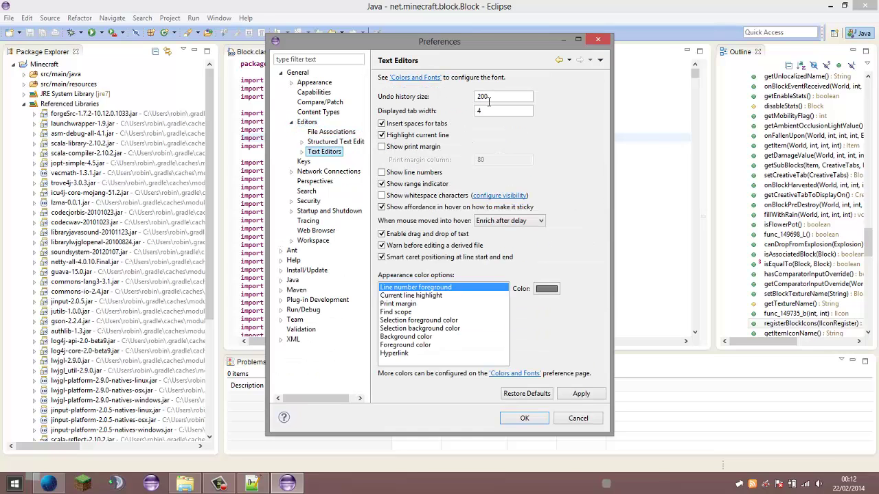
pyautogui.click(382, 173)
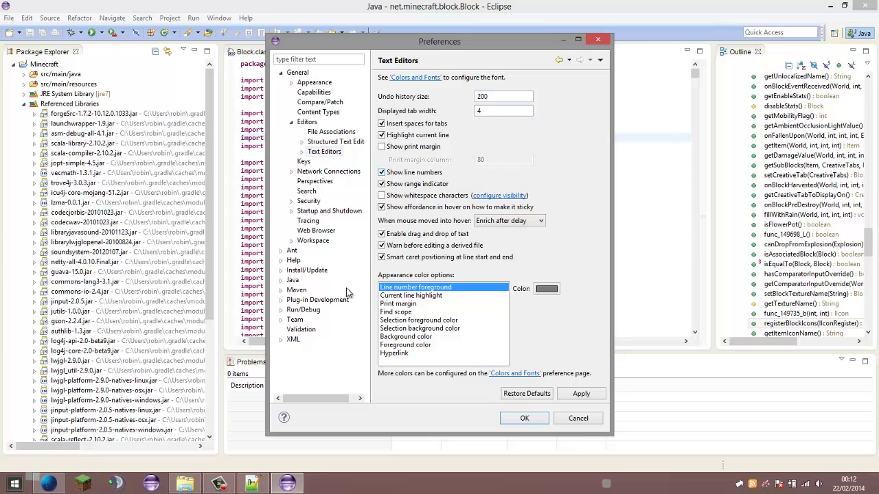
pyautogui.click(320, 247)
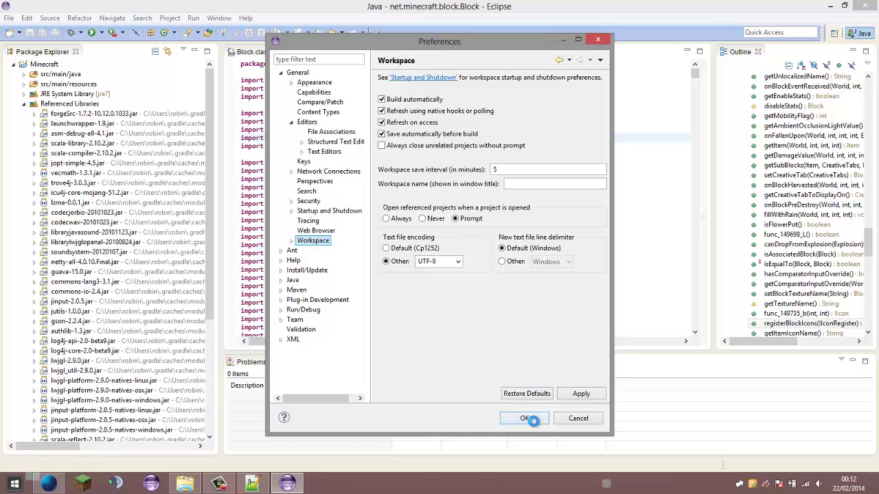
pyautogui.click(524, 418)
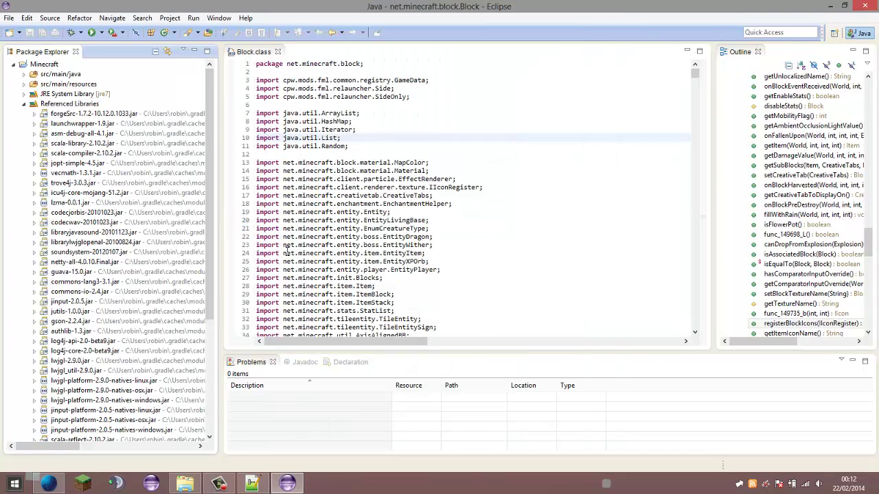
# - Reopen the preferences and show the Formatter settings under the Java code style
pyautogui.click(219, 18)
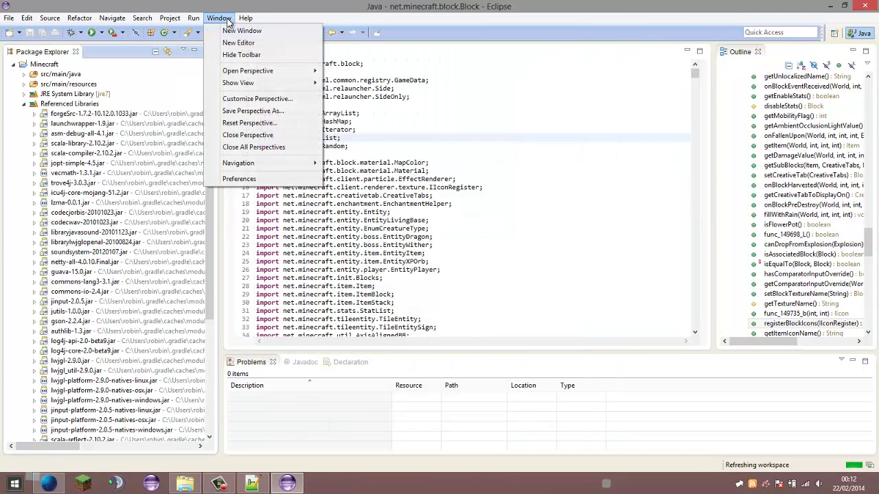
pyautogui.click(239, 179)
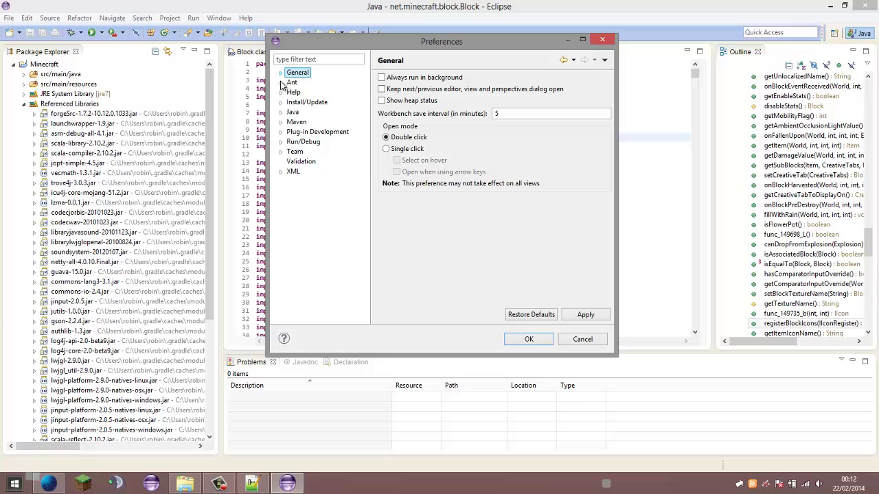
pyautogui.click(280, 112)
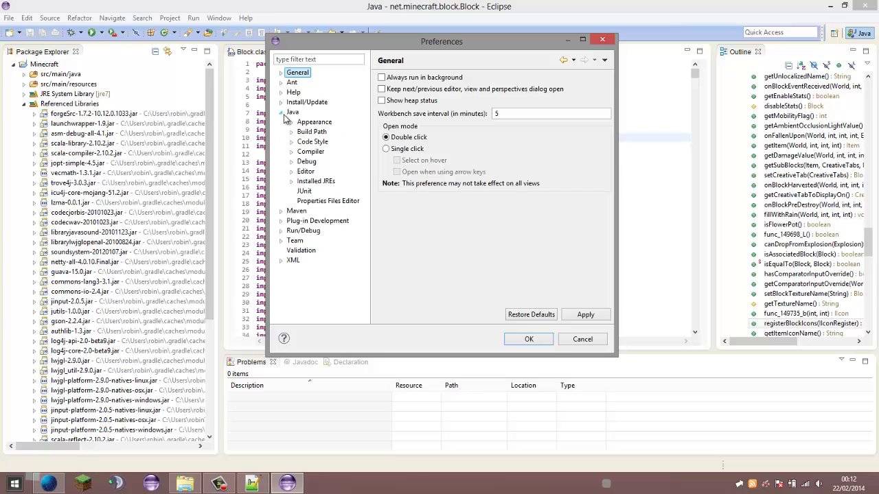
pyautogui.click(291, 152)
pyautogui.click(292, 150)
pyautogui.click(291, 142)
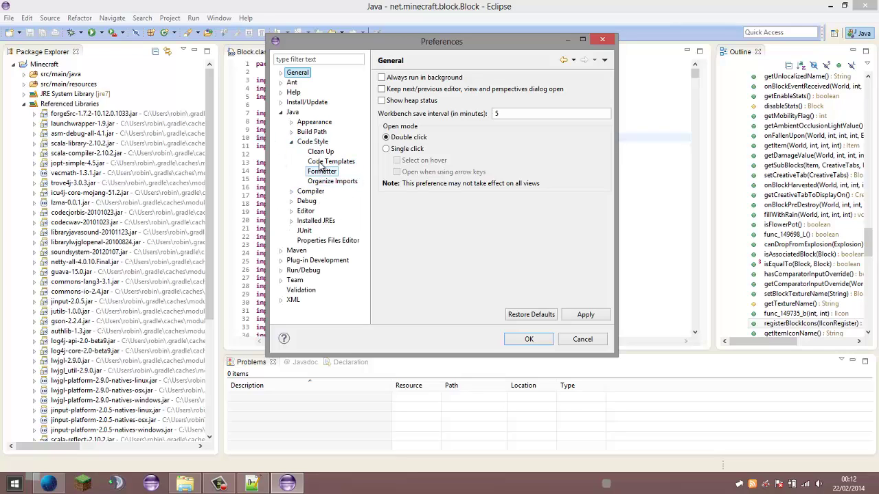
pyautogui.click(323, 171)
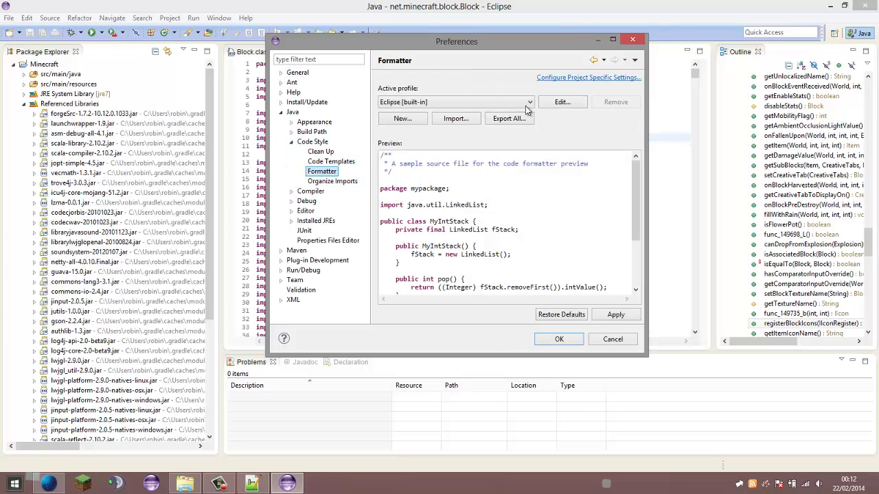
# - Examine the sample code preview of the Eclipse [built-in] formatter profile, including its push and isEmpty methods
pyautogui.click(529, 103)
pyautogui.click(529, 103)
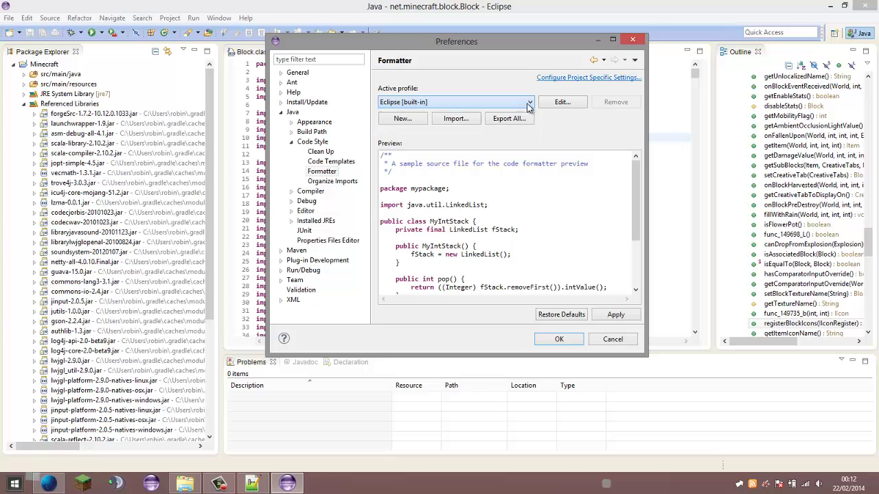
pyautogui.scroll(-3, 503, 226)
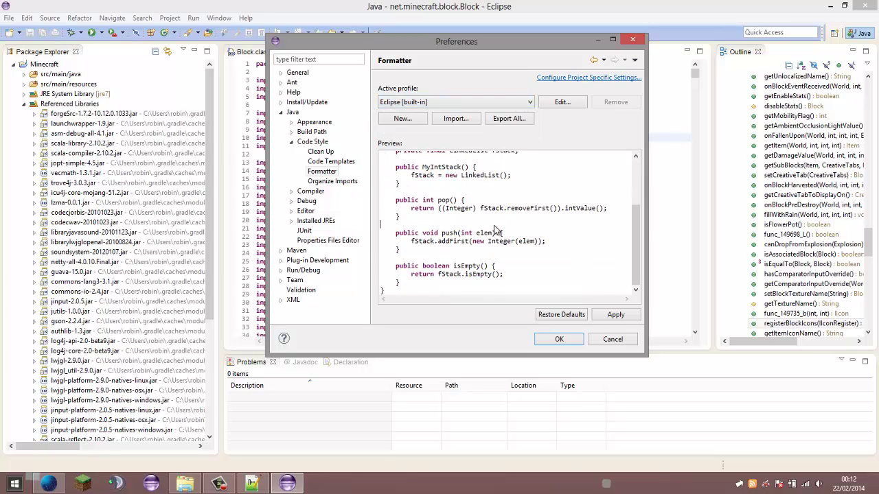
pyautogui.scroll(3, 494, 232)
pyautogui.scroll(-2, 426, 244)
pyautogui.moveTo(420, 241); pyautogui.dragTo(445, 274)
pyautogui.click(446, 178)
# - Switch the active formatter profile between Eclipse 2.1 [built-in] and Eclipse [built-in] to compare their code previews
pyautogui.click(425, 102)
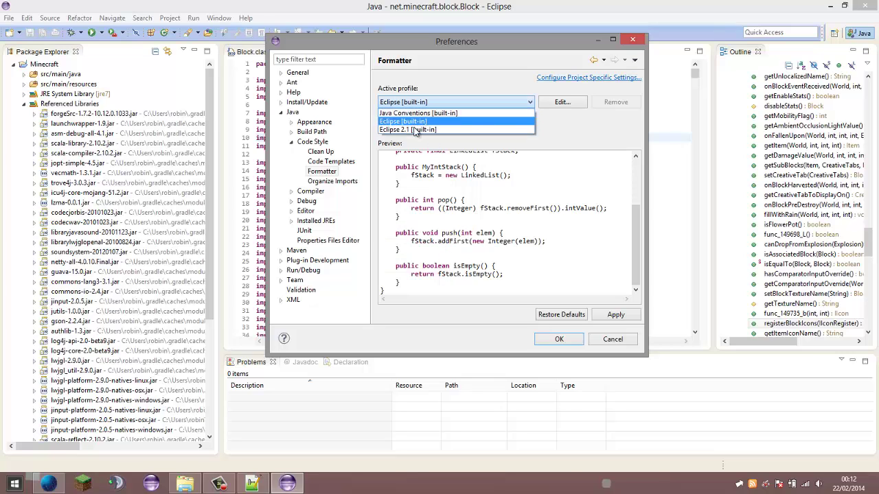
pyautogui.click(412, 124)
pyautogui.scroll(1, 448, 206)
pyautogui.scroll(-1, 450, 209)
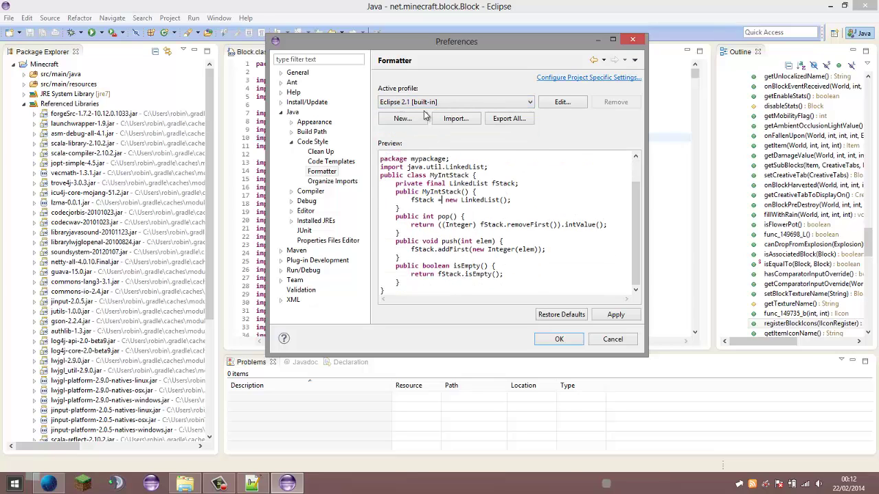
pyautogui.scroll(1, 454, 214)
pyautogui.click(447, 103)
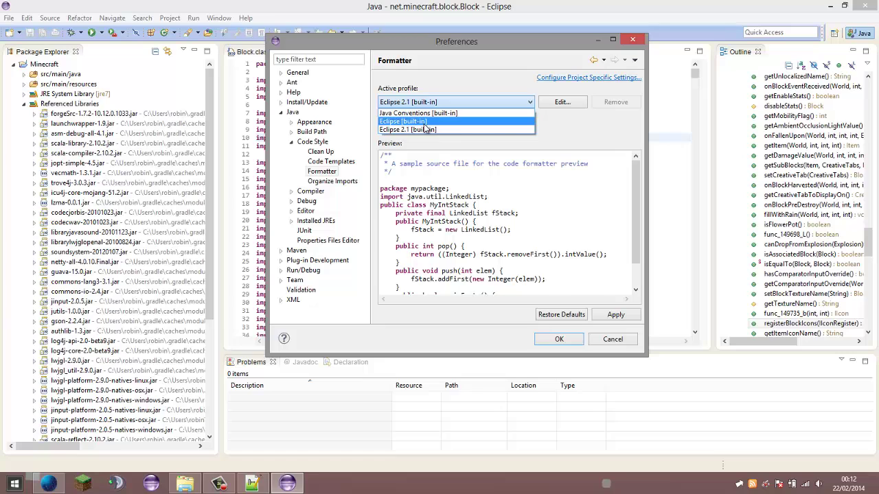
pyautogui.click(412, 121)
pyautogui.click(430, 103)
pyautogui.click(414, 130)
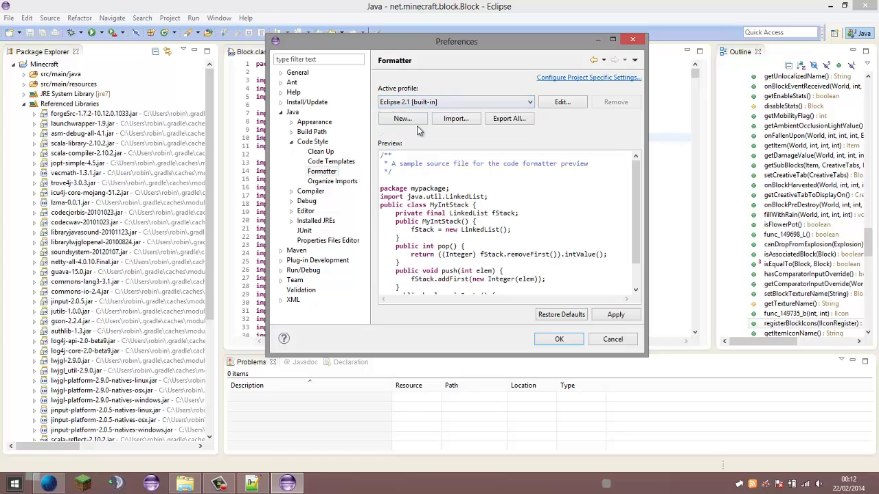
# - Try the Java Conventions [built-in] formatter profile and compare its code preview with Eclipse [built-in]
pyautogui.click(424, 103)
pyautogui.click(421, 113)
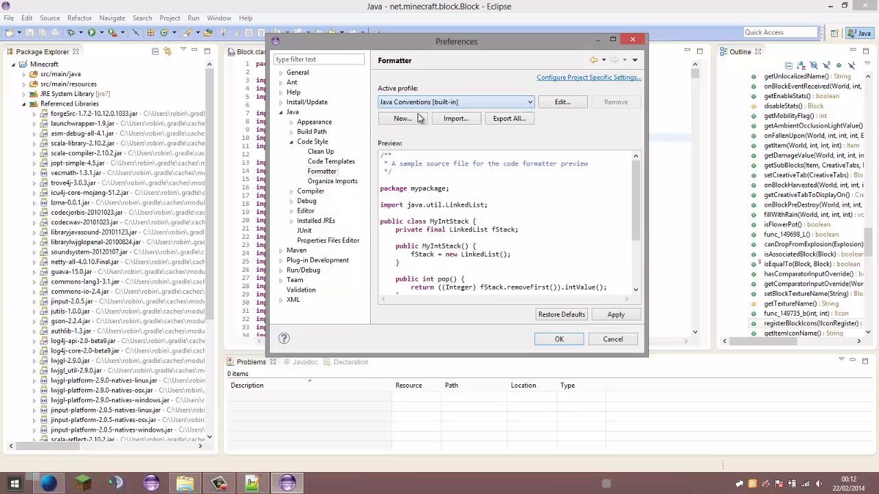
pyautogui.scroll(-3, 440, 217)
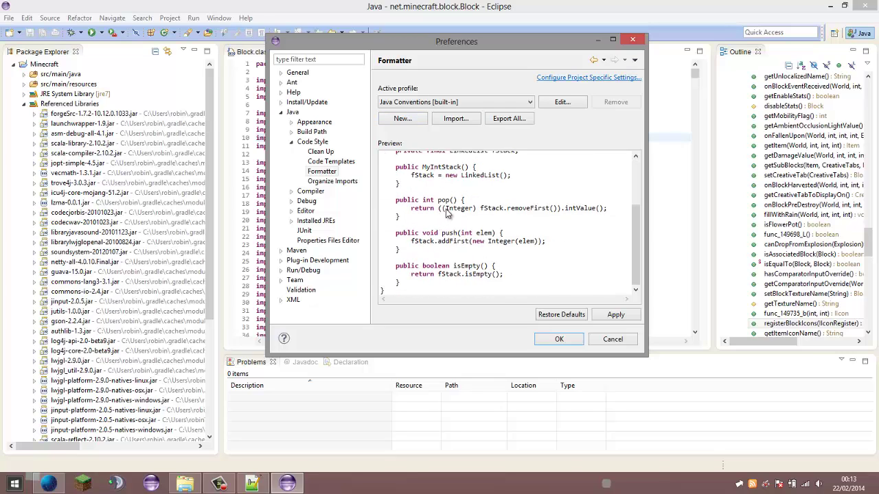
pyautogui.scroll(3, 445, 212)
pyautogui.click(436, 103)
pyautogui.click(435, 121)
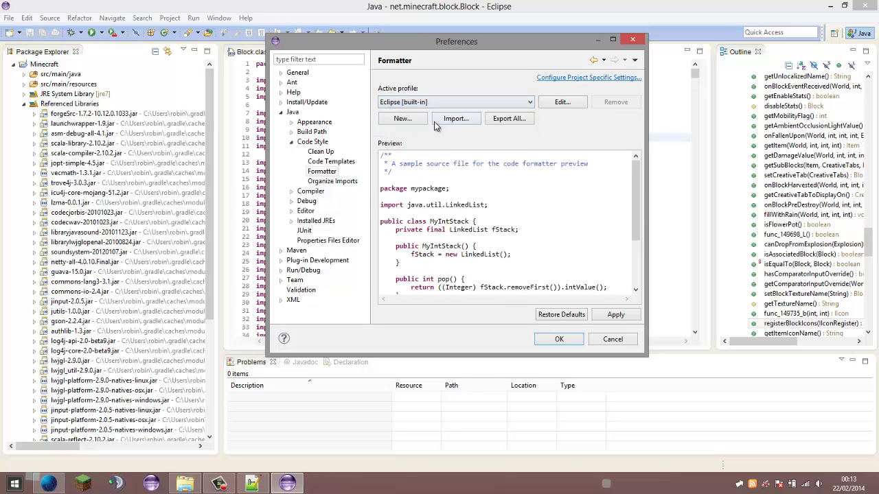
pyautogui.click(435, 103)
pyautogui.click(435, 112)
pyautogui.click(437, 103)
pyautogui.click(443, 122)
# - Import the formatter profile Formateur.xml from the Modding folder in Mes documents on drive D
pyautogui.click(456, 118)
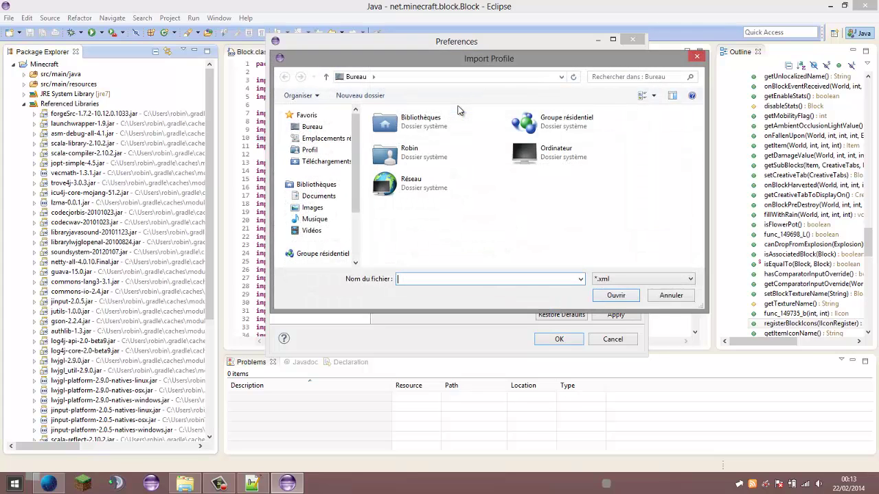
pyautogui.scroll(-2, 358, 219)
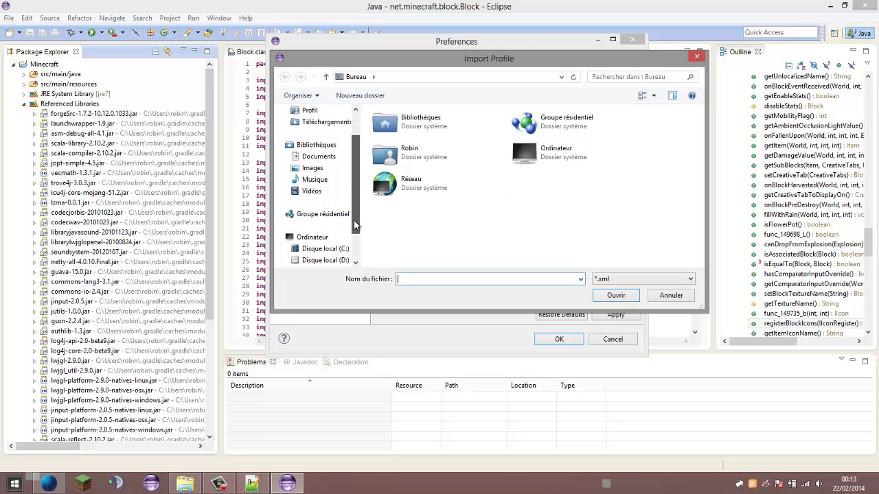
pyautogui.click(318, 259)
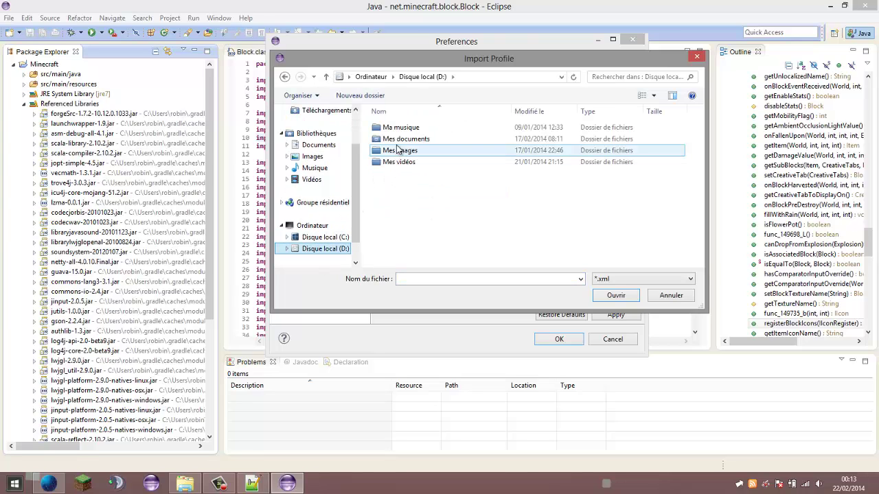
pyautogui.doubleClick(398, 144)
pyautogui.doubleClick(398, 185)
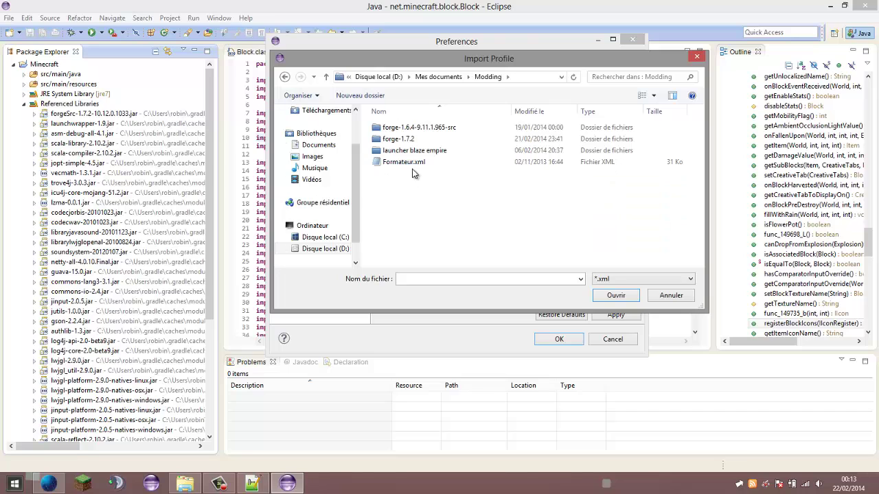
pyautogui.click(404, 161)
pyautogui.click(602, 301)
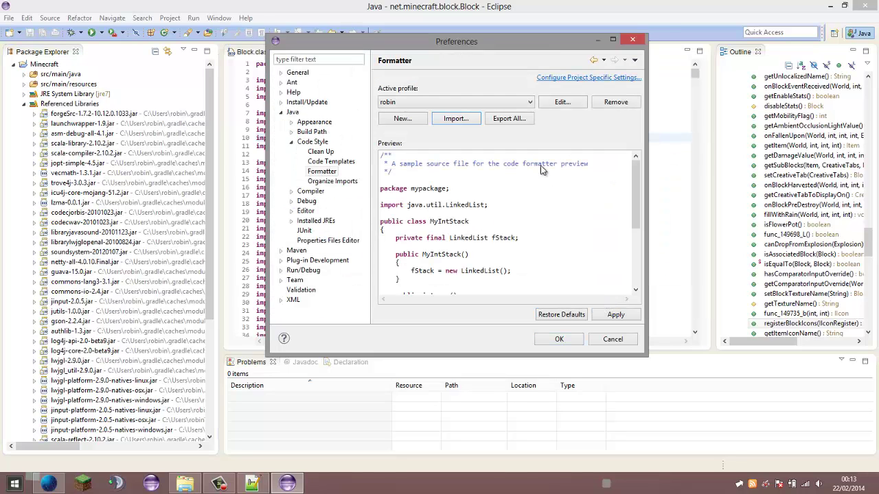
pyautogui.click(526, 108)
pyautogui.click(523, 111)
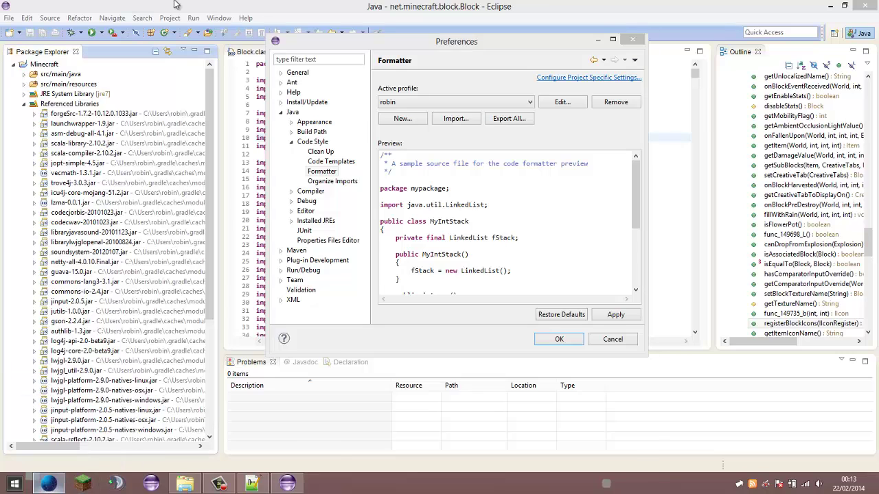
# - Switch to the web browser and open dl.mcnanotech.fr/mff/ in a new tab
pyautogui.click(69, 423)
pyautogui.click(116, 24)
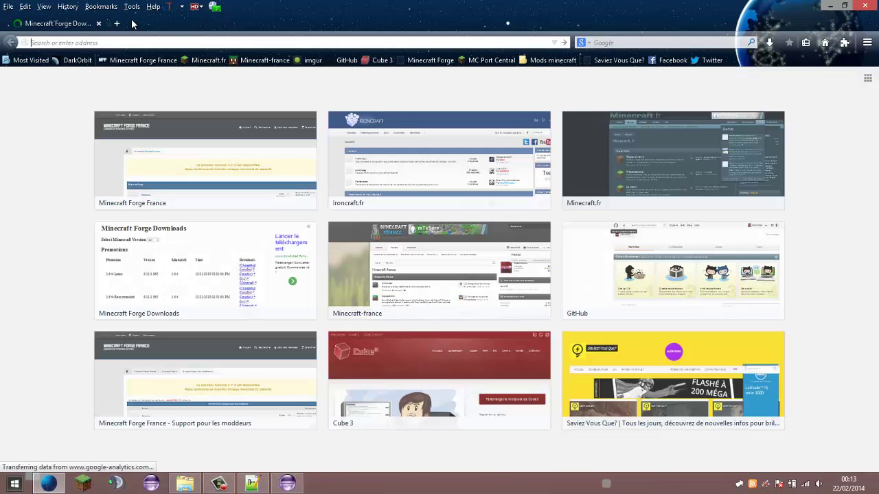
pyautogui.write('dl.mcnanotech.fr/')
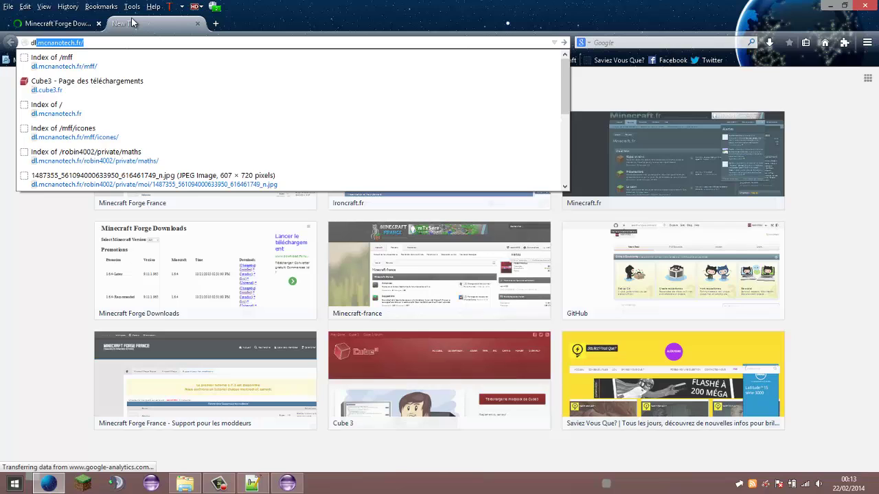
pyautogui.press('Return')
pyautogui.write('mff/')
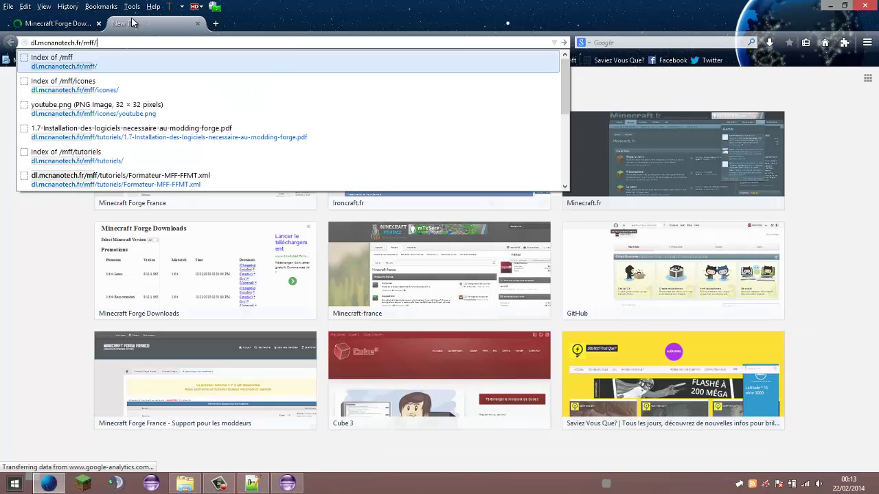
pyautogui.press('Return')
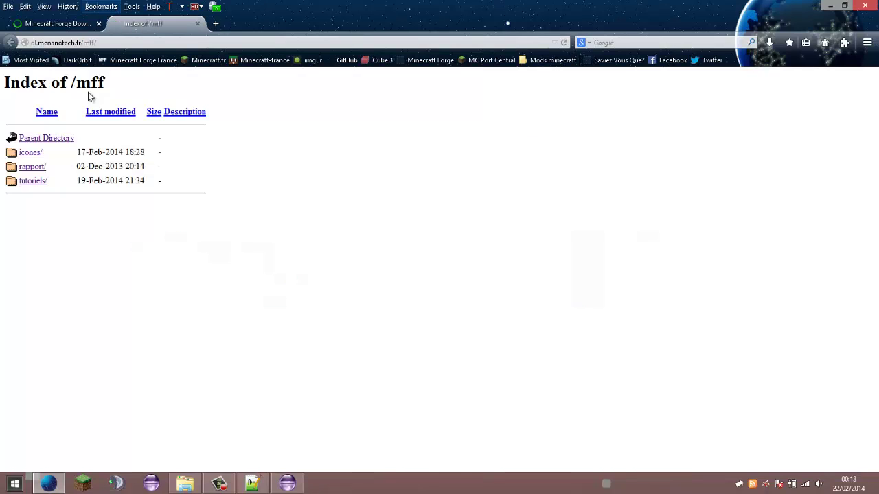
# - View Formateur-MFF-FFMT.xml from the tutoriels folder in the browser and close its page
pyautogui.click(32, 186)
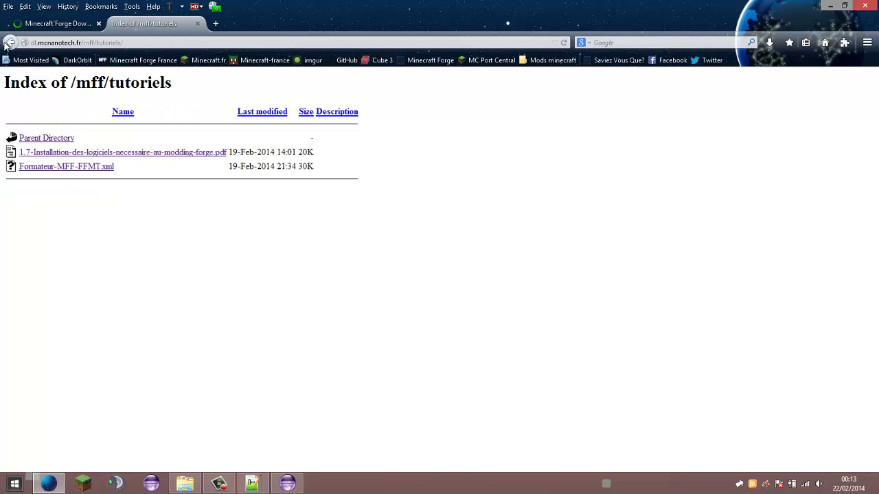
pyautogui.click(59, 167)
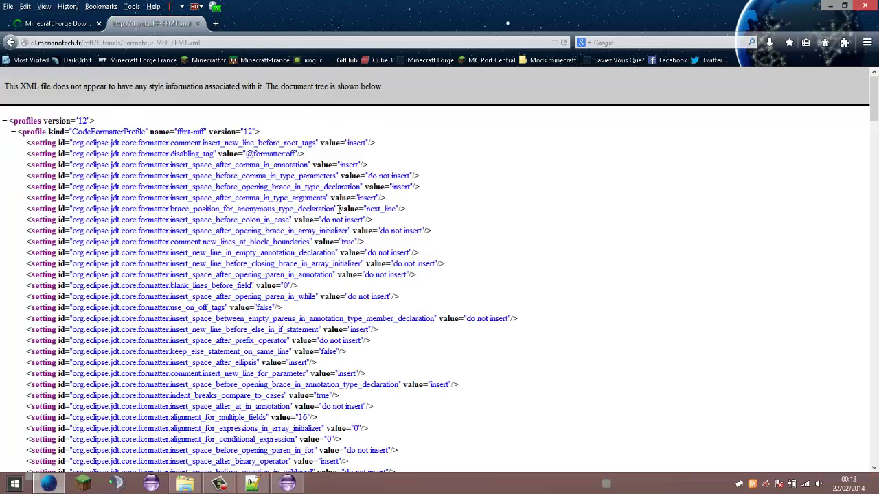
pyautogui.rightClick(341, 208)
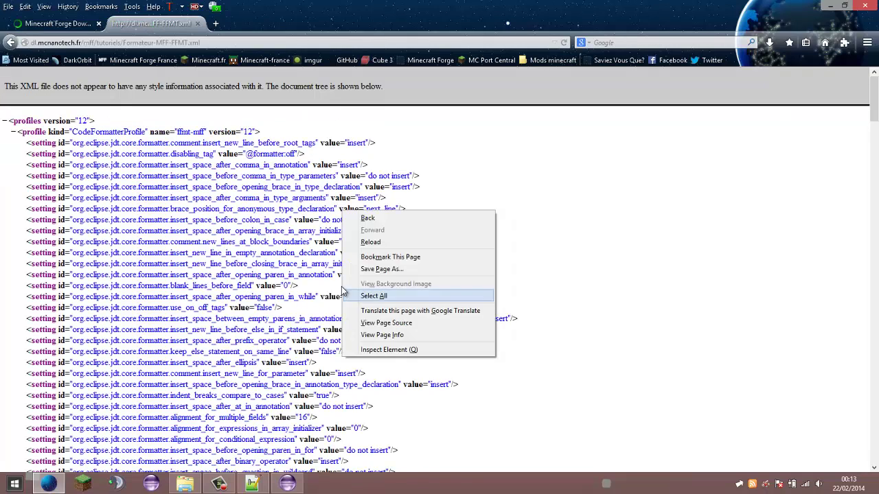
pyautogui.click(197, 26)
pyautogui.click(197, 26)
# - Switch back to Eclipse and apply the imported formatter profile
pyautogui.click(287, 484)
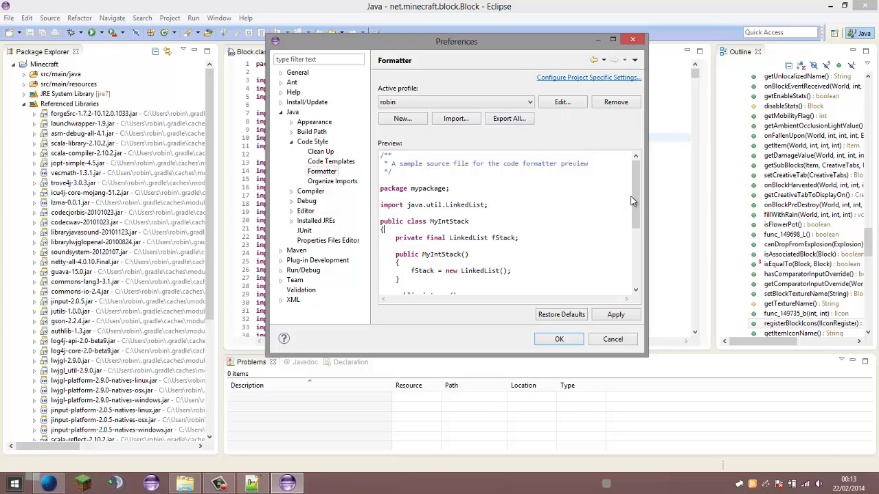
pyautogui.moveTo(636, 199); pyautogui.dragTo(630, 318)
pyautogui.click(616, 315)
# - Review the indentation settings and code preview of the imported formatter profile, and accept the profile and preferences
pyautogui.click(569, 108)
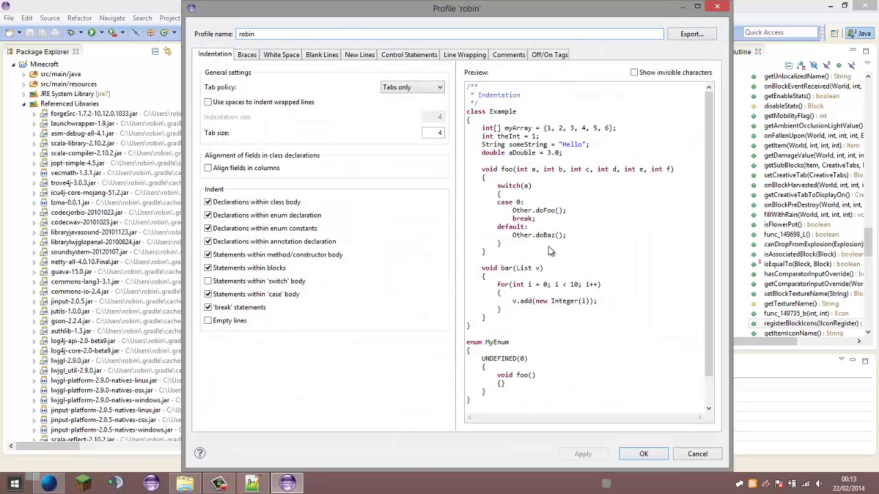
pyautogui.click(542, 219)
pyautogui.scroll(-1, 536, 280)
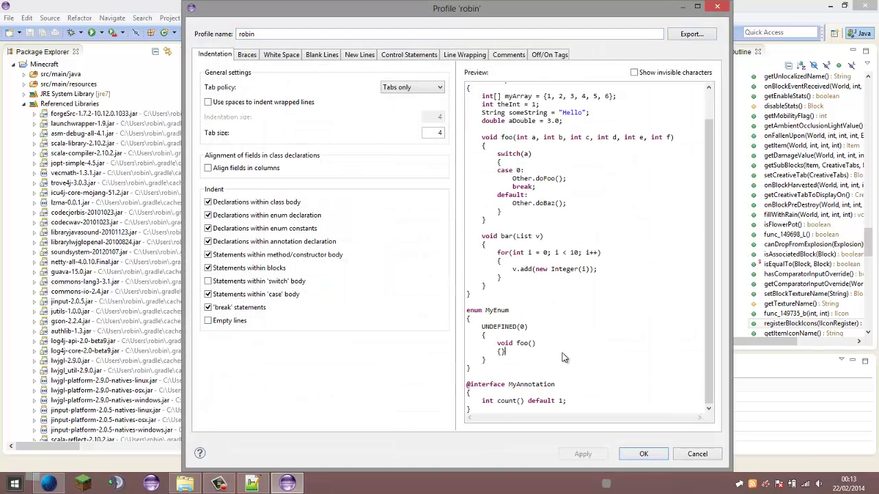
pyautogui.click(626, 453)
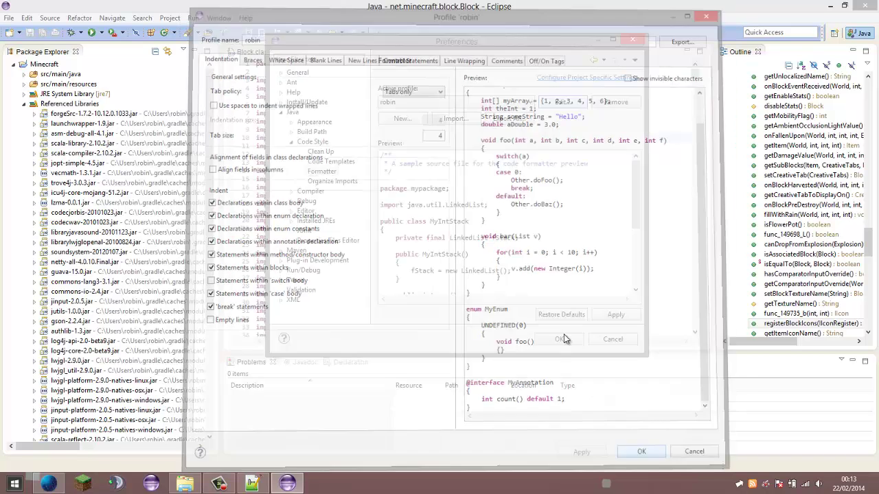
pyautogui.click(560, 339)
# - Look through the imports of Block.class, close the file and collapse Referenced Libraries in the Minecraft project
pyautogui.scroll(-11, 462, 195)
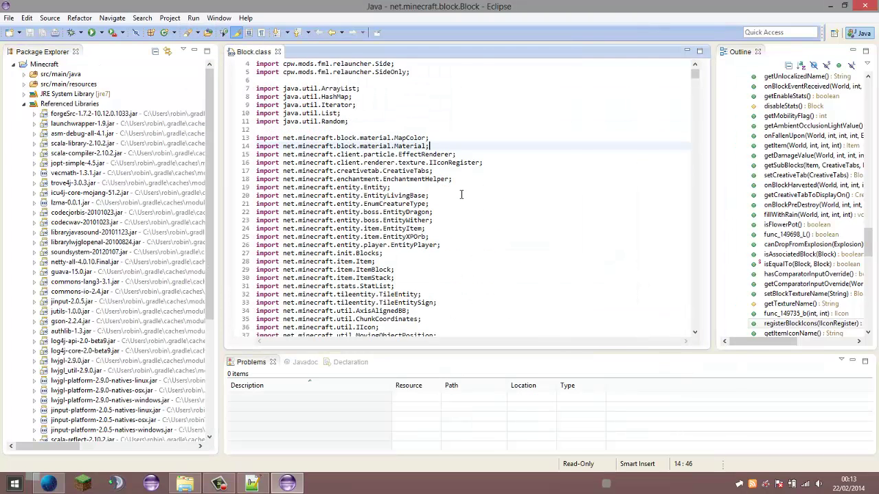
pyautogui.scroll(-7, 462, 195)
pyautogui.moveTo(695, 86); pyautogui.dragTo(695, 61)
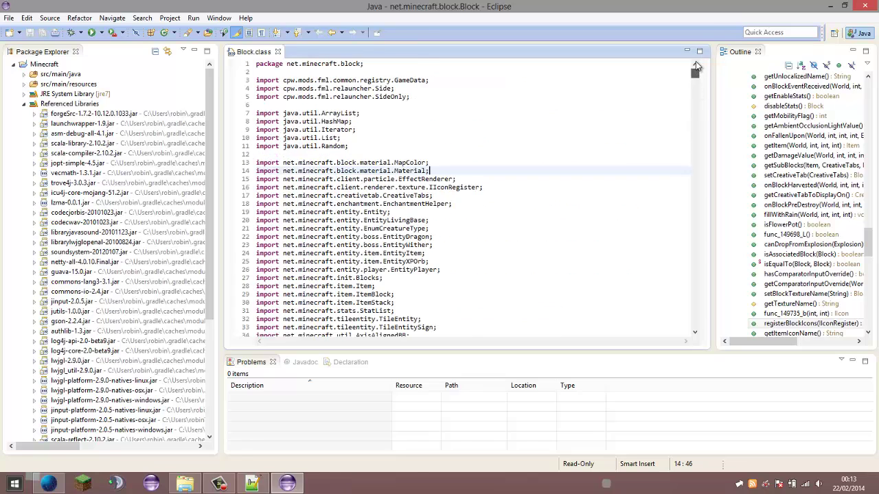
pyautogui.click(277, 52)
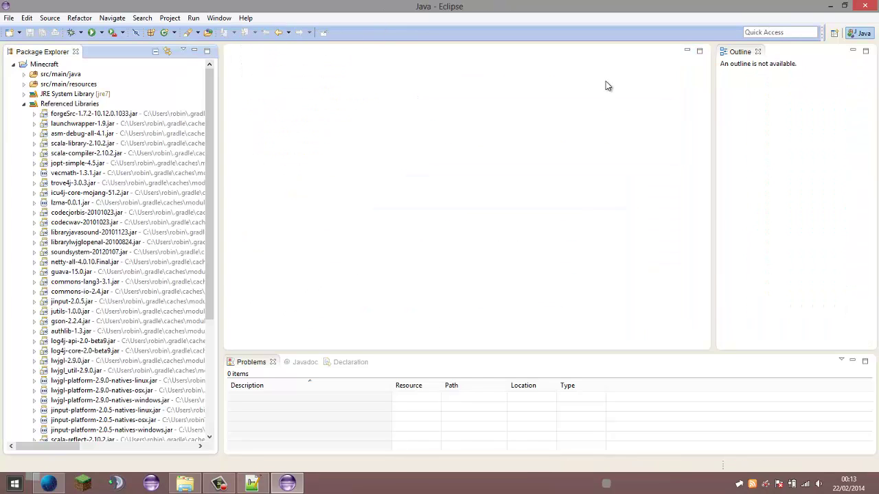
pyautogui.click(23, 103)
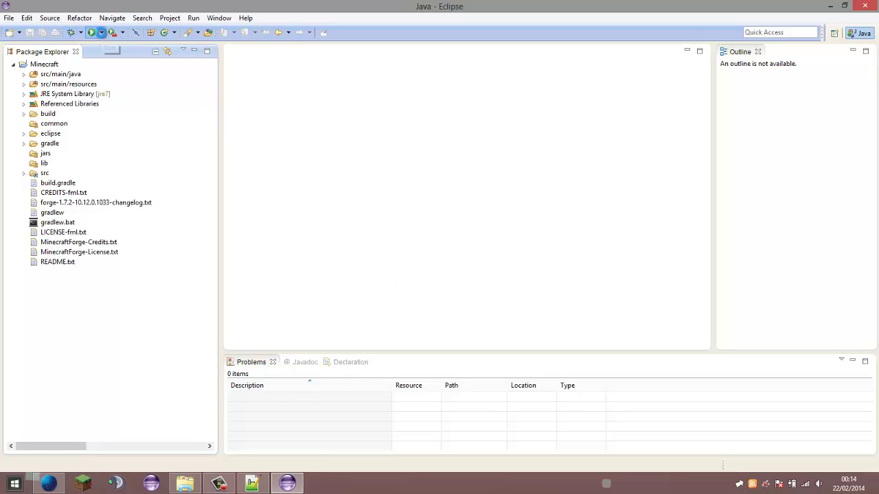
# - Add a username argument with the player's name to the Client run configuration's program arguments and run the client
pyautogui.click(101, 32)
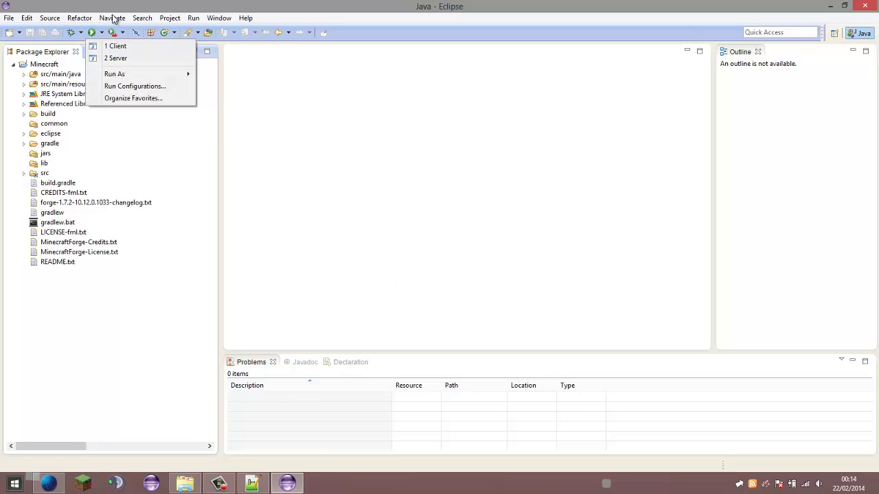
pyautogui.click(150, 85)
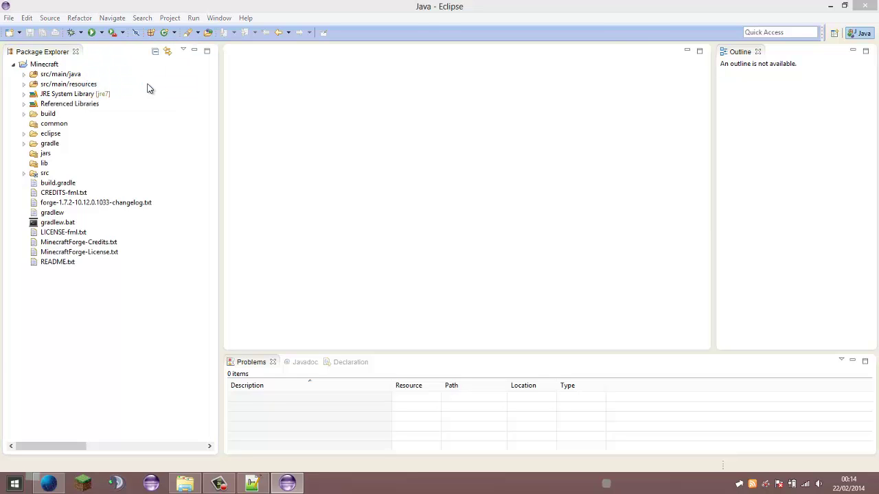
pyautogui.click(386, 85)
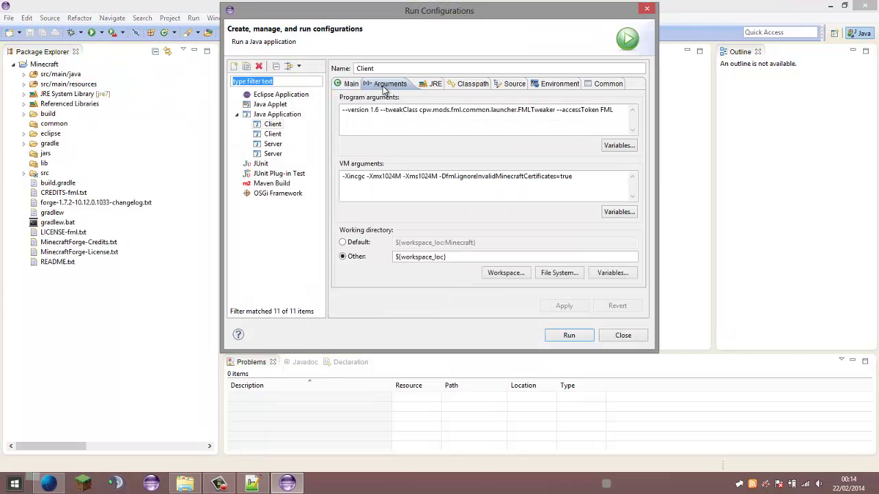
pyautogui.click(621, 110)
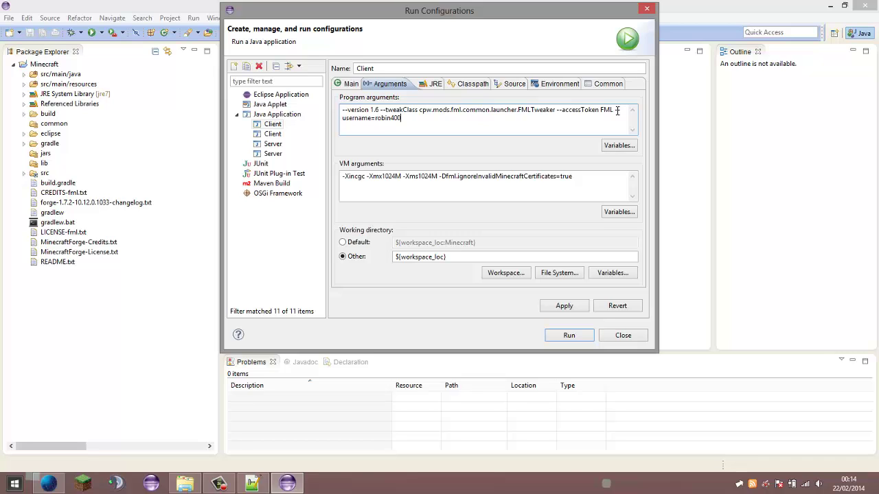
pyautogui.click(568, 336)
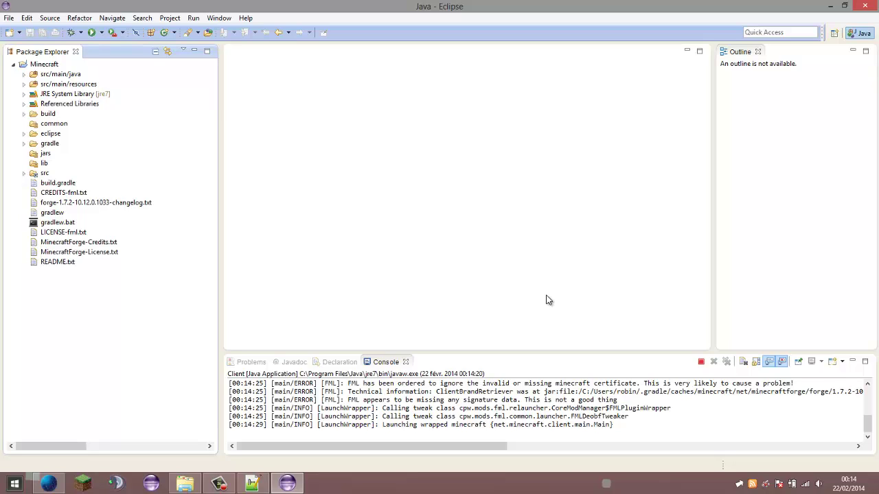
# - Check the player name in the console's "Setting user" line by selecting it
pyautogui.rightClick(578, 485)
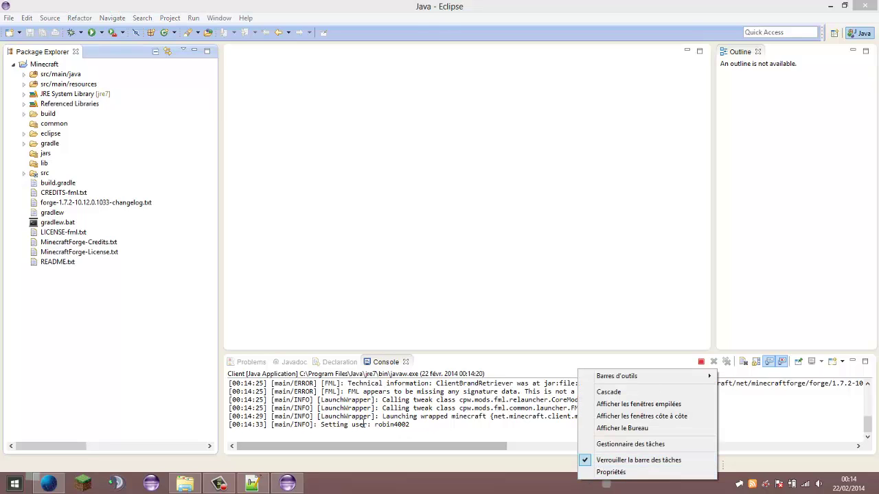
pyautogui.click(462, 424)
pyautogui.click(421, 426)
pyautogui.doubleClick(402, 425)
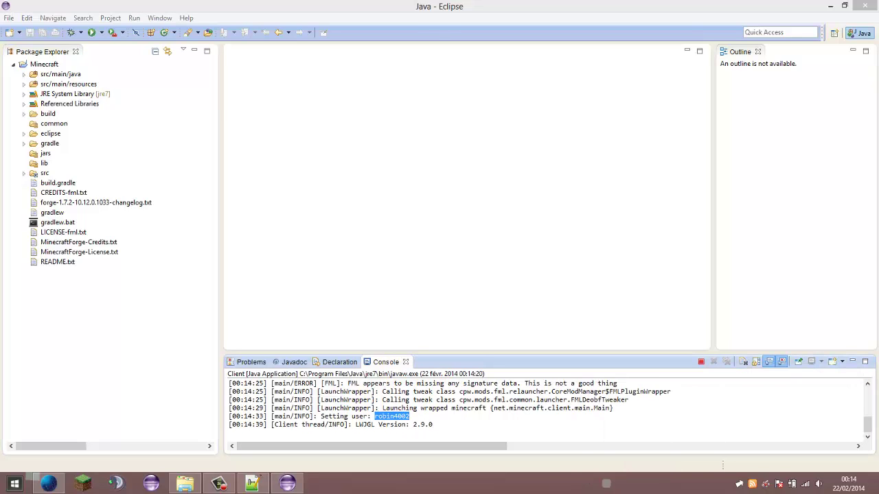
# - Examine the processor and memory use of the two Java processes in the Windows Task Manager while Minecraft loads
pyautogui.rightClick(524, 483)
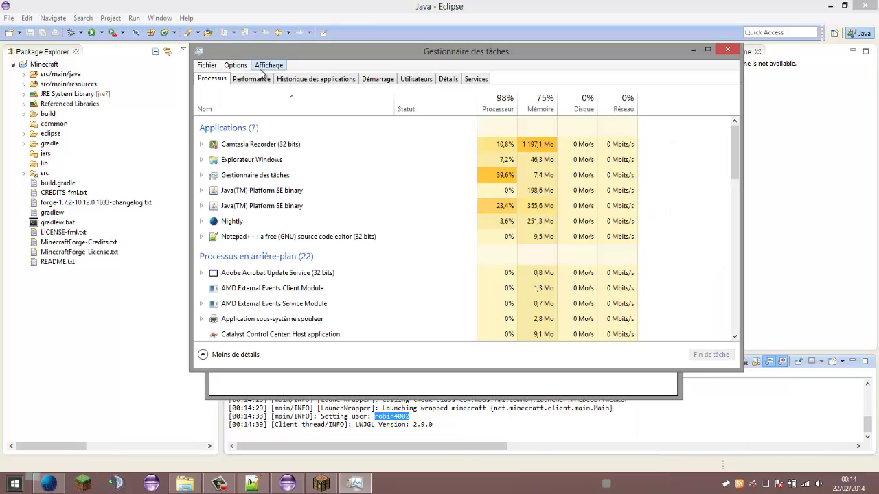
pyautogui.click(548, 148)
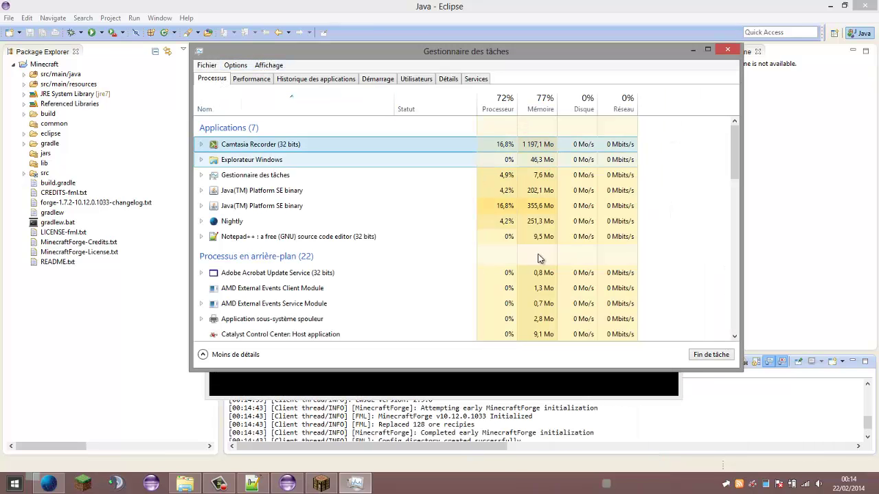
pyautogui.click(490, 206)
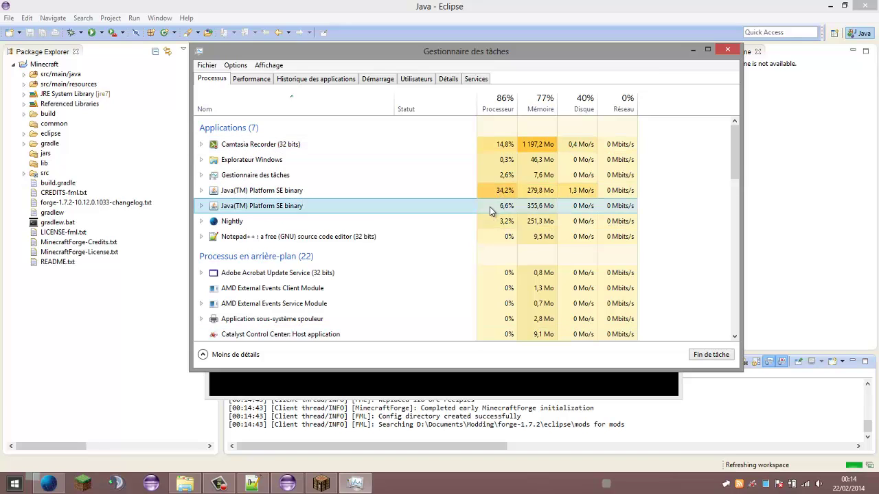
pyautogui.click(487, 195)
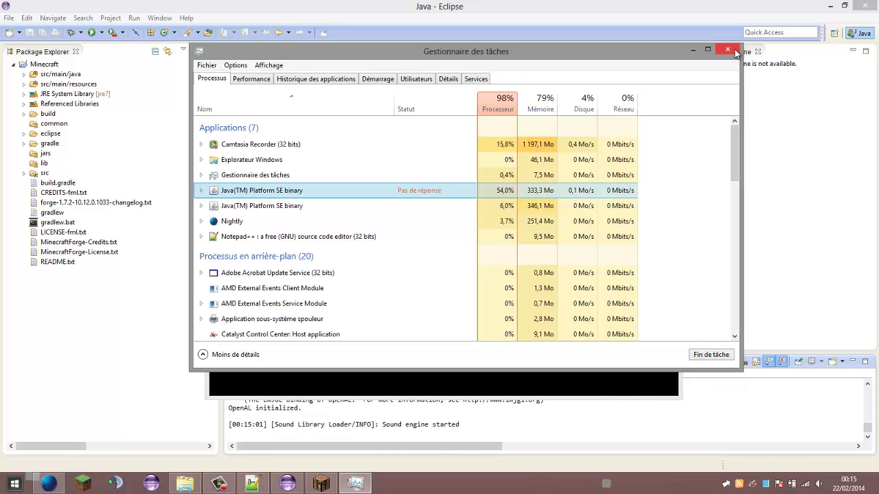
pyautogui.moveTo(739, 130); pyautogui.dragTo(740, 318)
pyautogui.scroll(7, 738, 224)
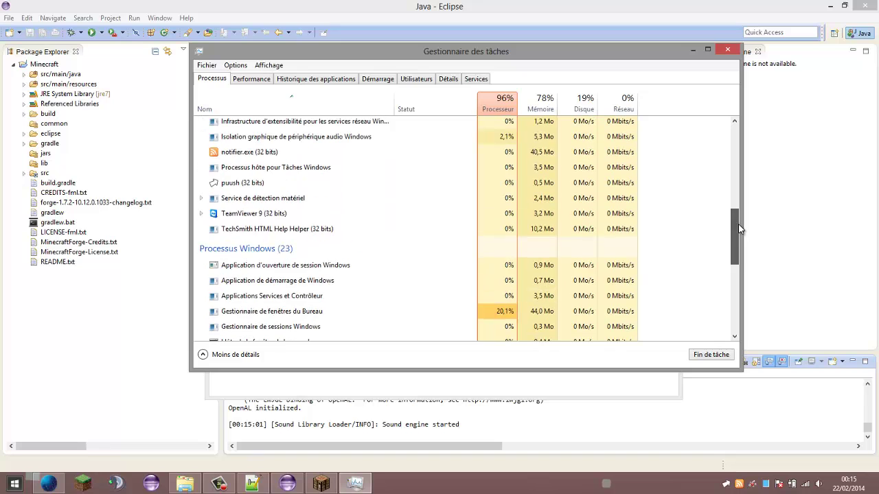
pyautogui.scroll(10, 732, 129)
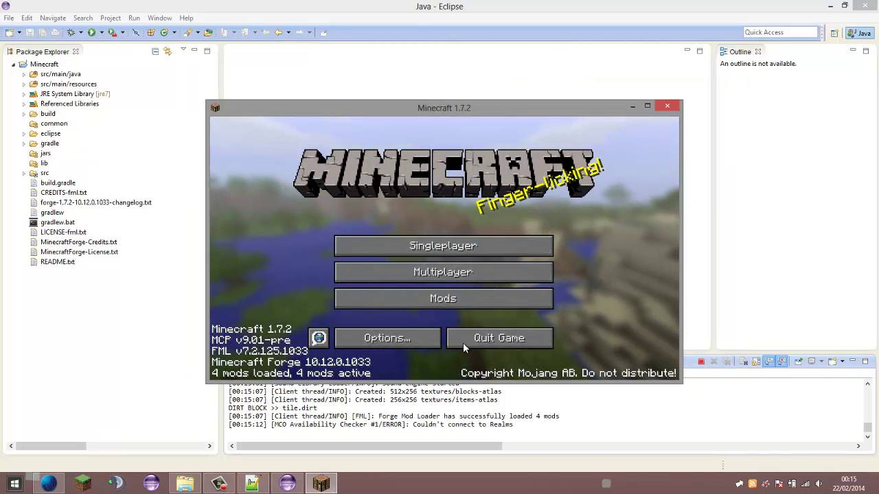
# - Look through the launch log in the Eclipse console and highlight the "Setting user" line
pyautogui.click(457, 389)
pyautogui.scroll(15, 457, 390)
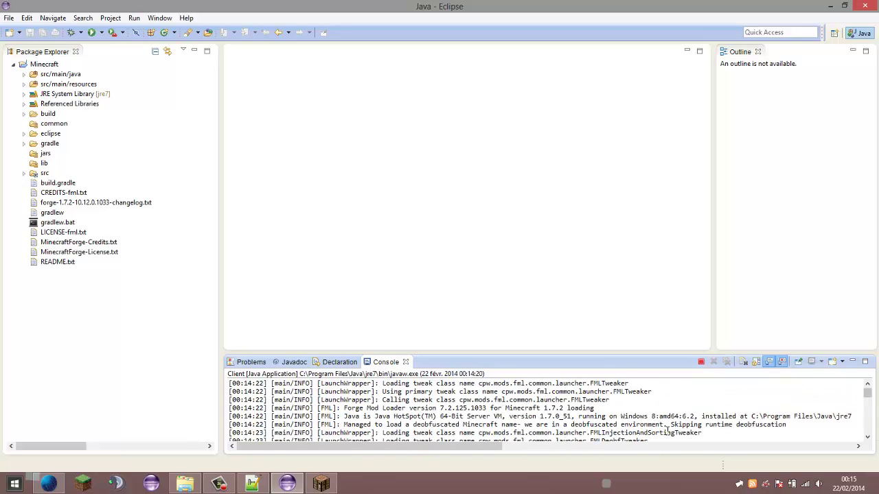
pyautogui.scroll(-6, 486, 419)
pyautogui.scroll(-1, 460, 419)
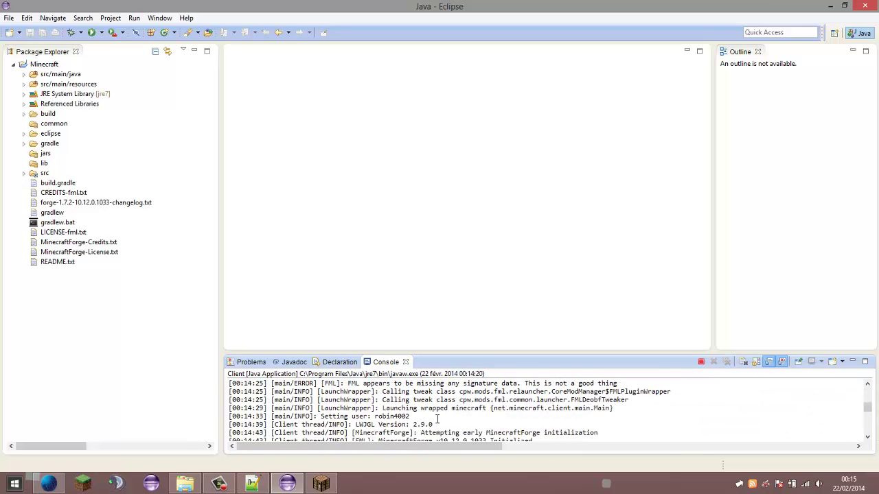
pyautogui.moveTo(287, 417); pyautogui.dragTo(665, 410)
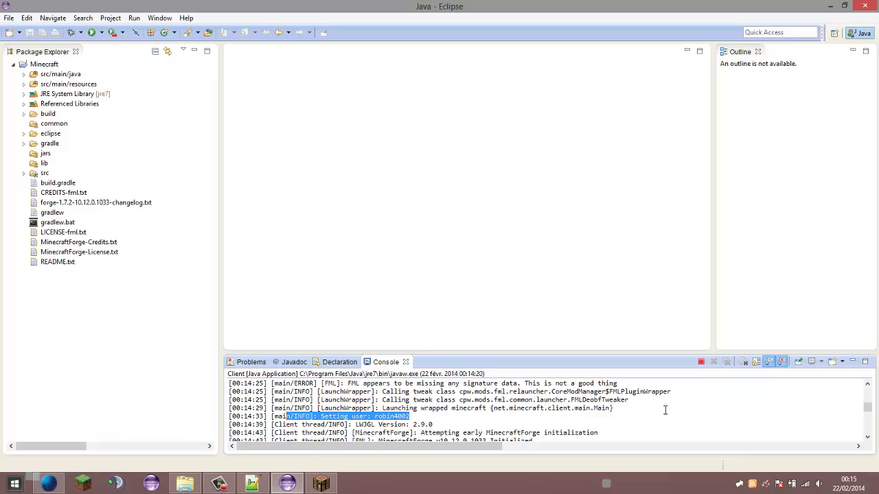
# - Terminate the running Minecraft client and remove its finished launch from the console
pyautogui.click(700, 363)
pyautogui.scroll(-10, 457, 421)
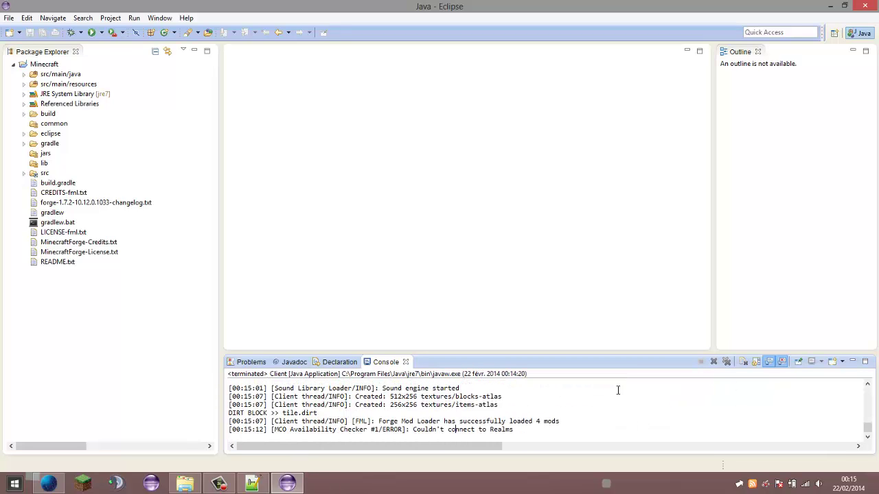
pyautogui.click(712, 363)
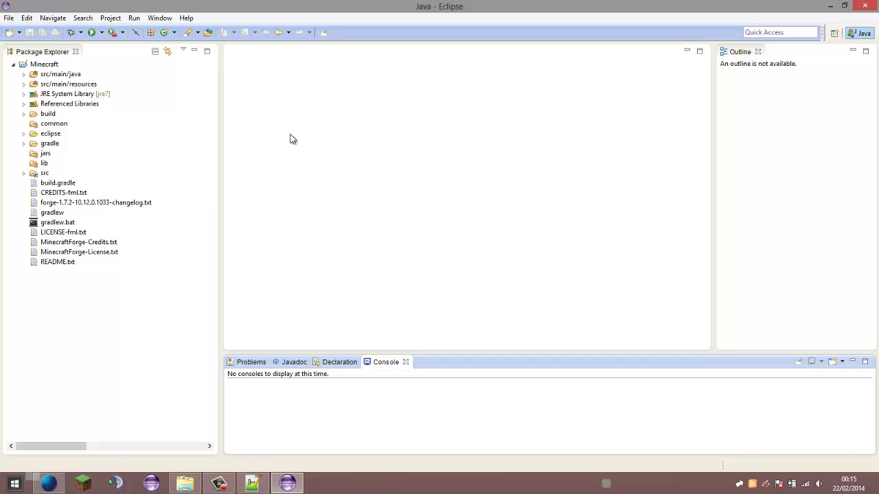